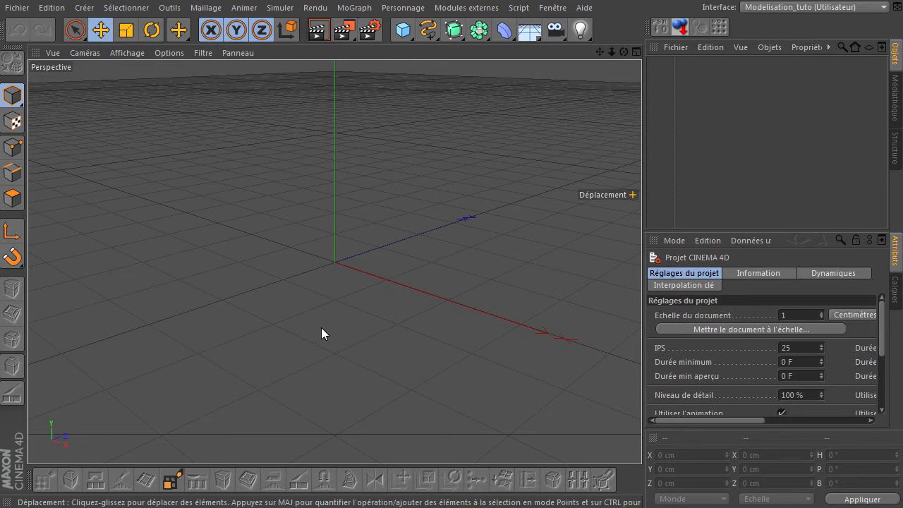
mouse_move(623, 52)
mouse_down()
mouse_move(641, 349)
mouse_move(623, 55)
mouse_up()
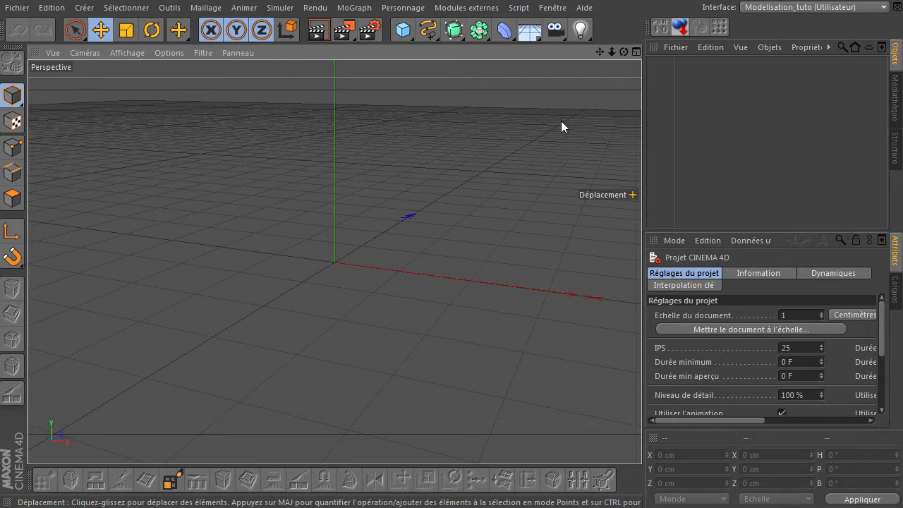
drag(621, 51, 141, 294)
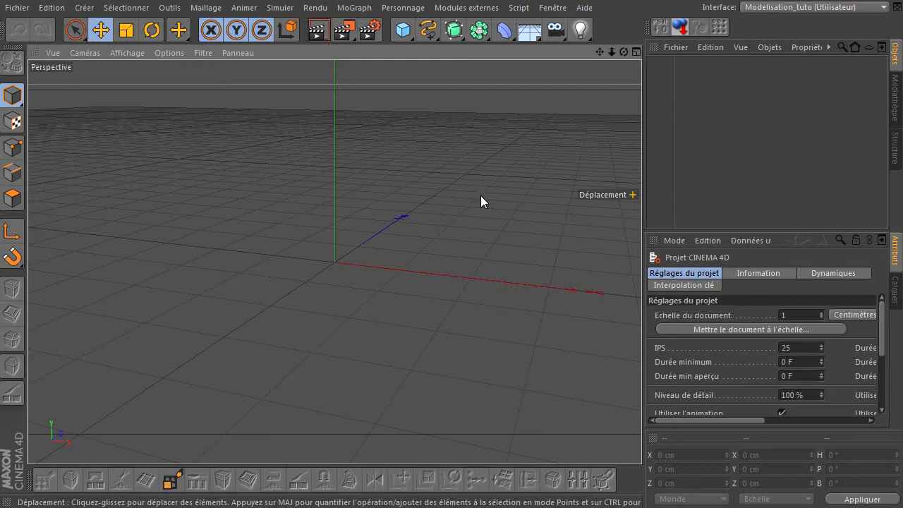
drag(622, 51, 641, 349)
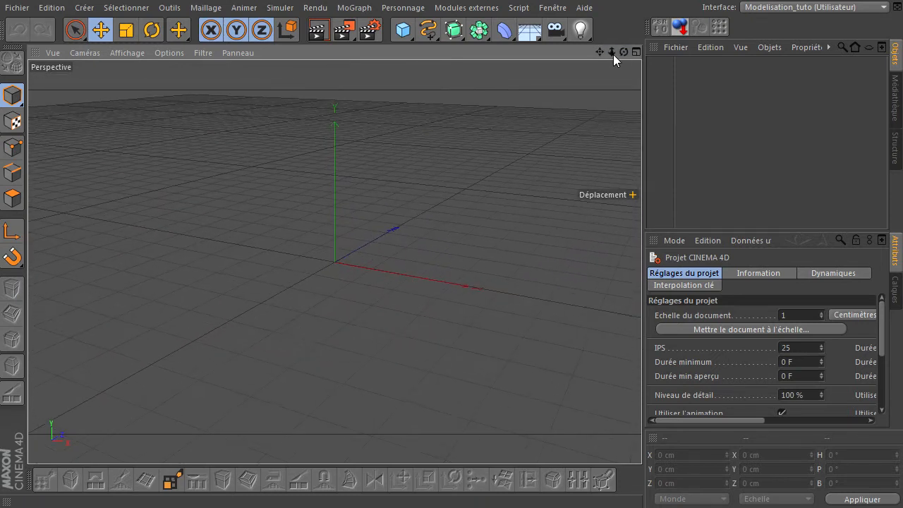
drag(624, 53, 641, 349)
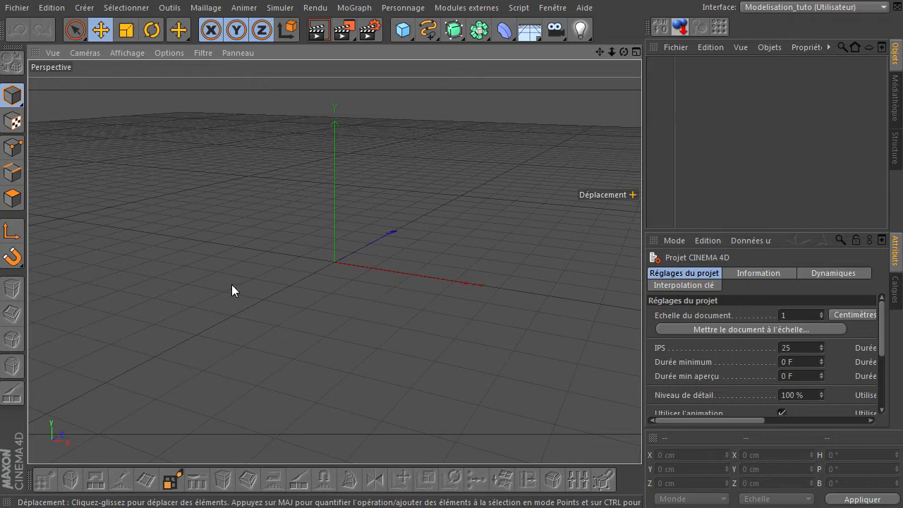
drag(599, 51, 611, 72)
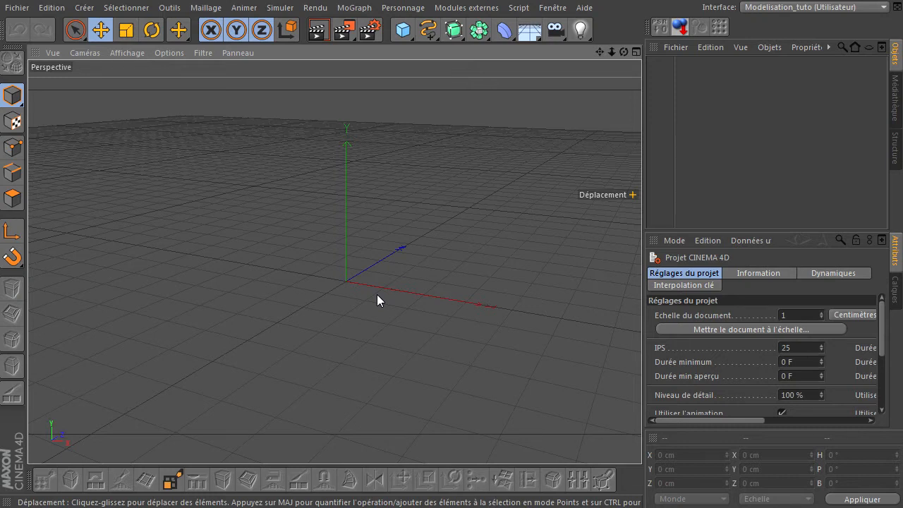
Add a cylinder primitive to the scene and set its orientation to +Z.
drag(402, 29, 763, 51)
click(765, 370)
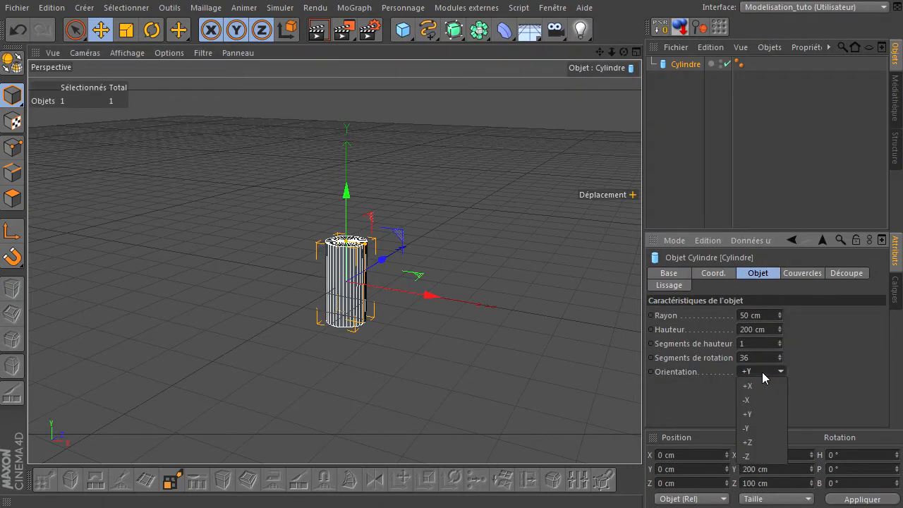
click(748, 439)
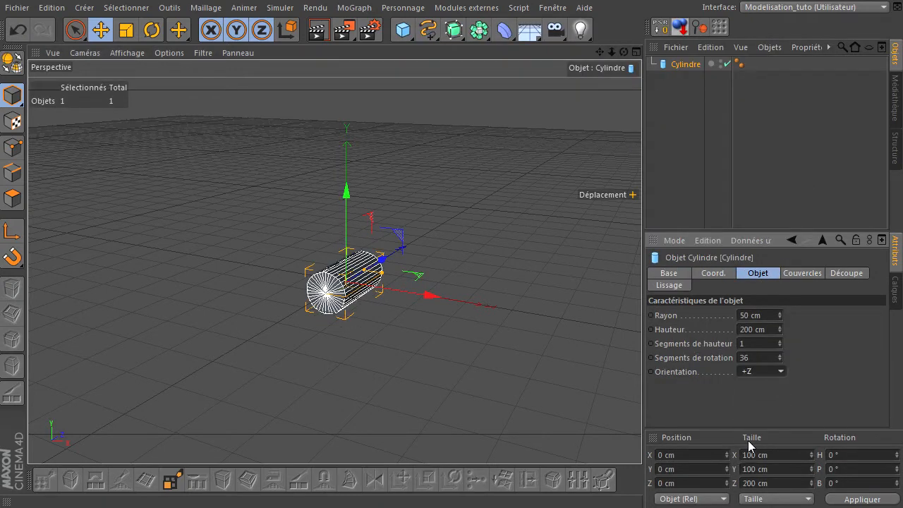
Turn off the cylinder's caps and set its radius to 200 cm.
click(810, 269)
click(701, 315)
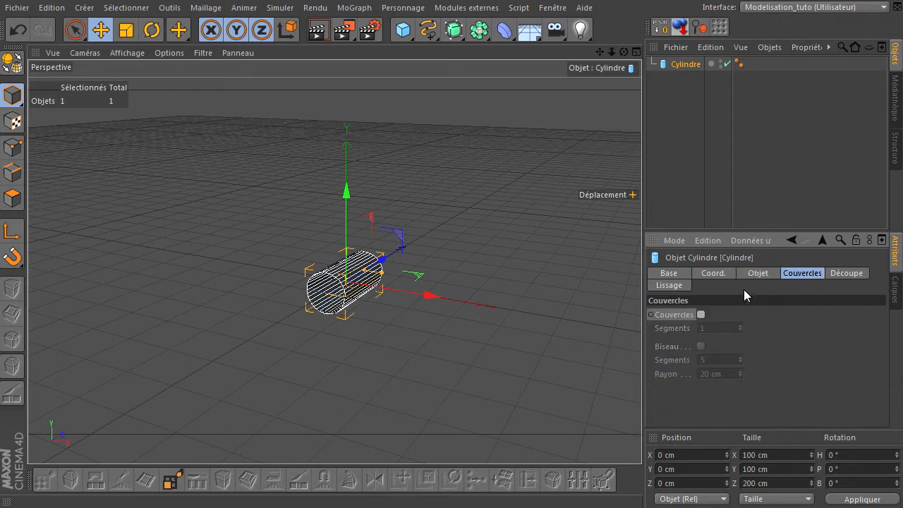
click(762, 274)
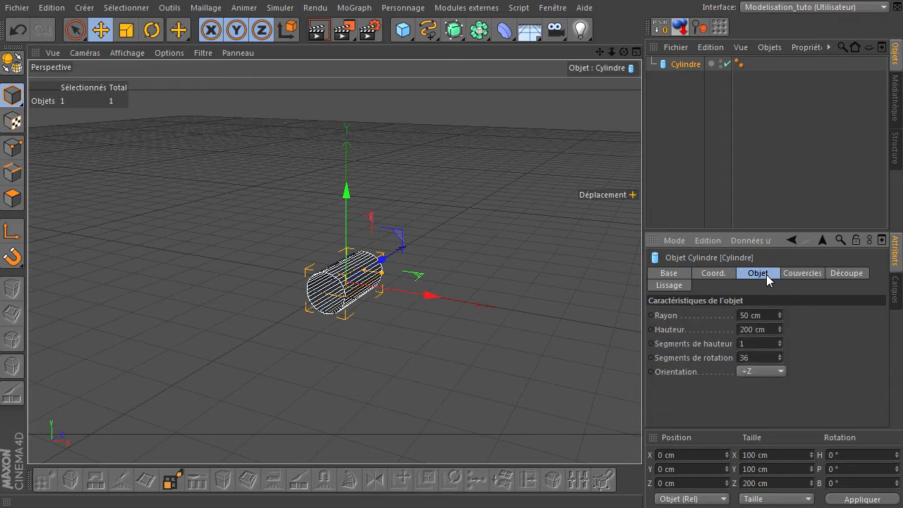
click(767, 315)
text(200)
key(Return)
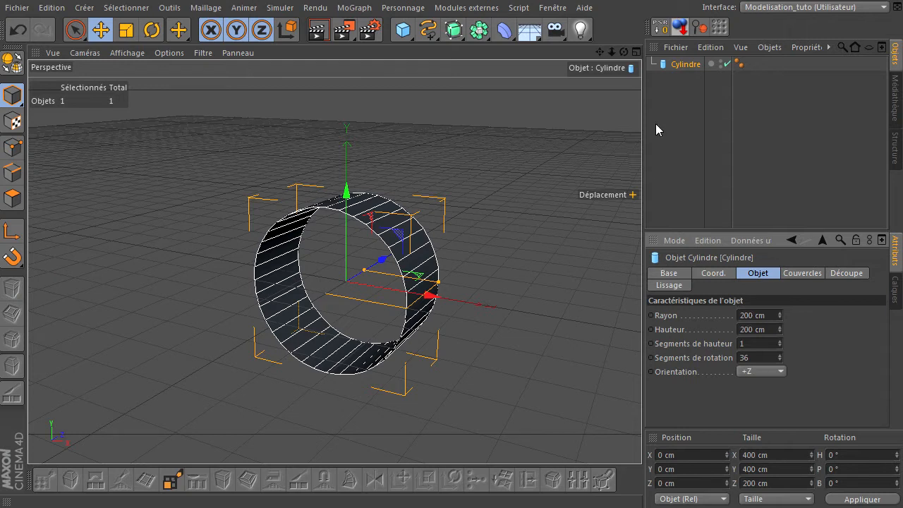
Set the cylinder's rotation segments to 6 to give it a hexagonal profile.
drag(598, 53, 516, 148)
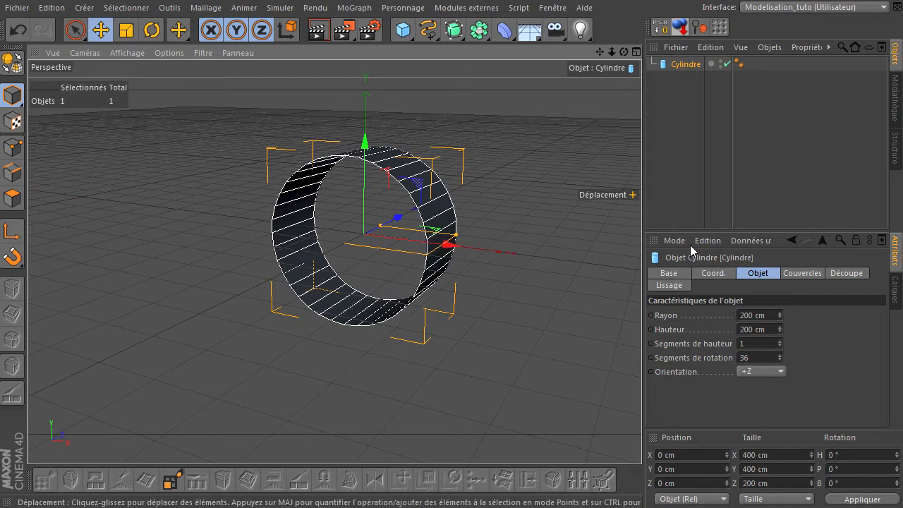
double_click(752, 358)
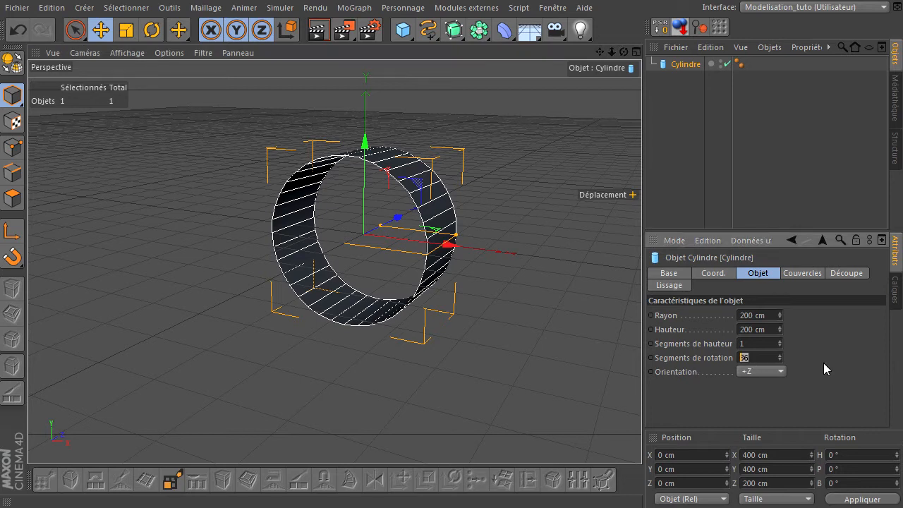
text(6)
key(Return)
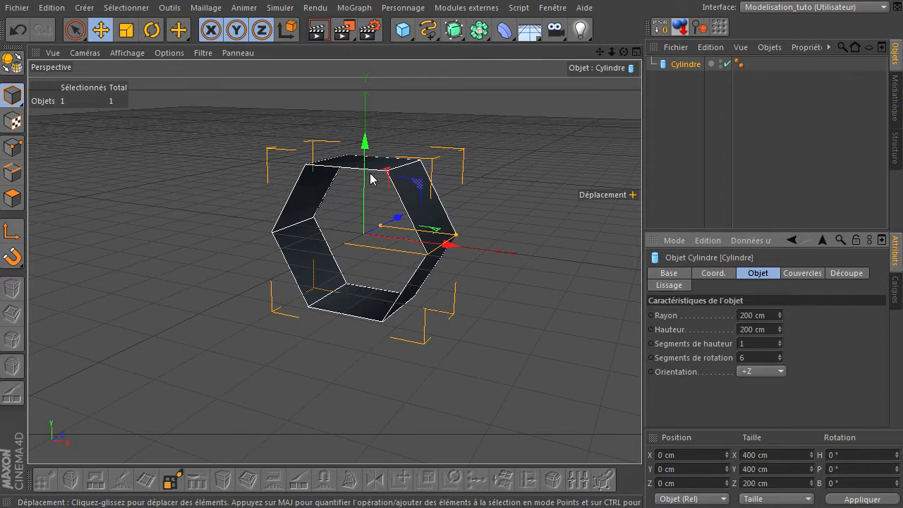
Convert the hexagonal cylinder into an editable polygon object.
drag(622, 52, 641, 349)
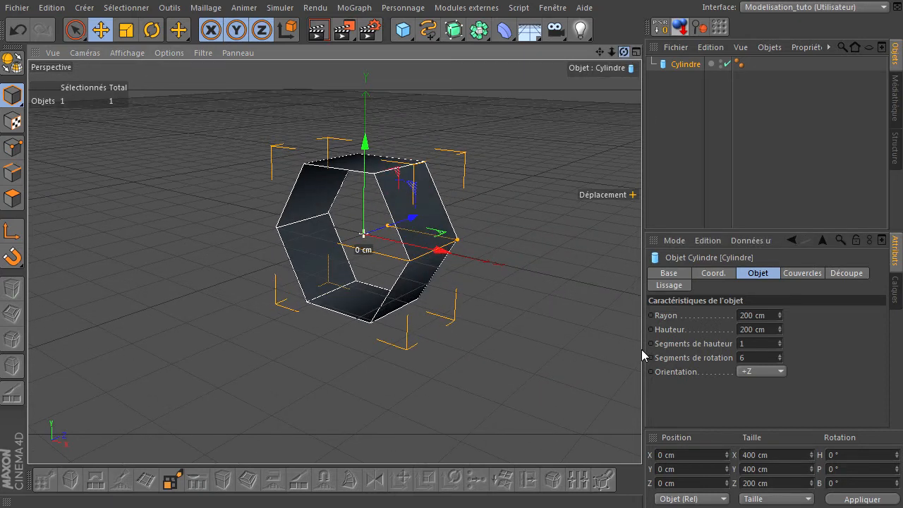
click(12, 64)
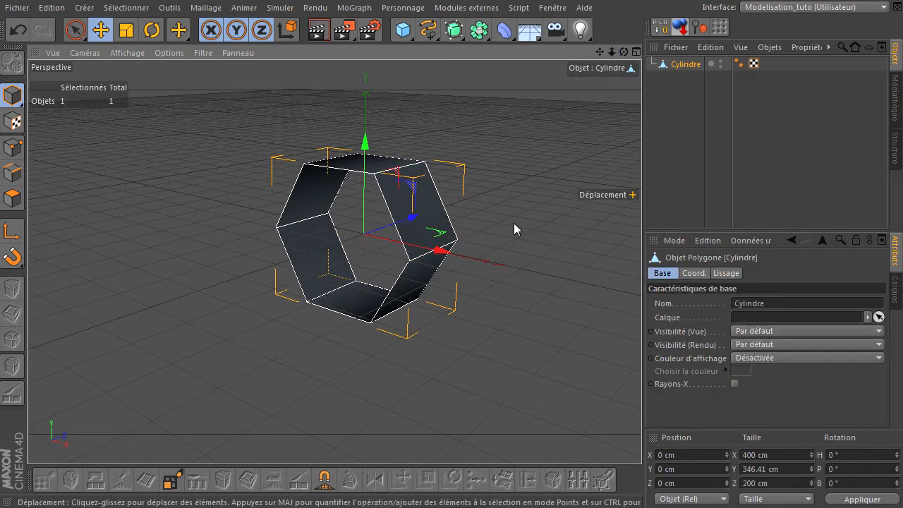
scroll(431, 277, up, 2)
drag(599, 53, 641, 349)
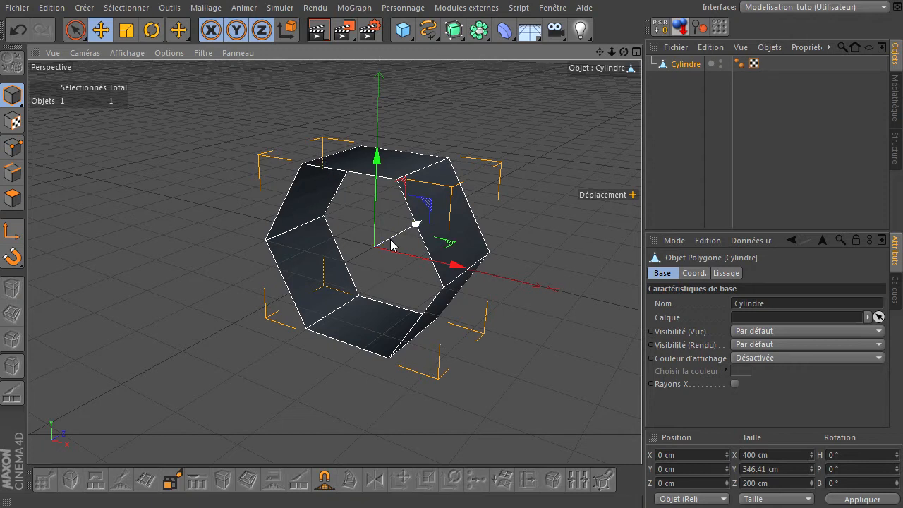
Try the polygon, point and edge editing modes on the cylinder, finishing in point mode.
click(14, 203)
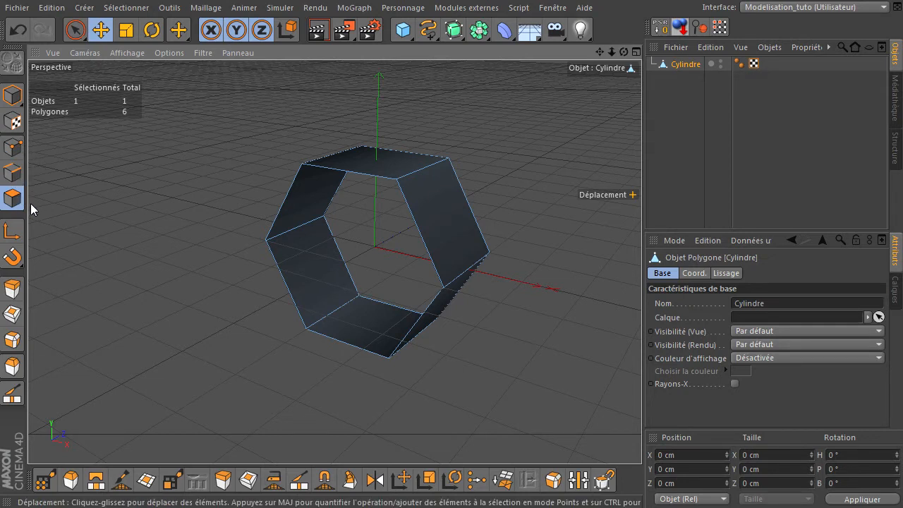
click(14, 148)
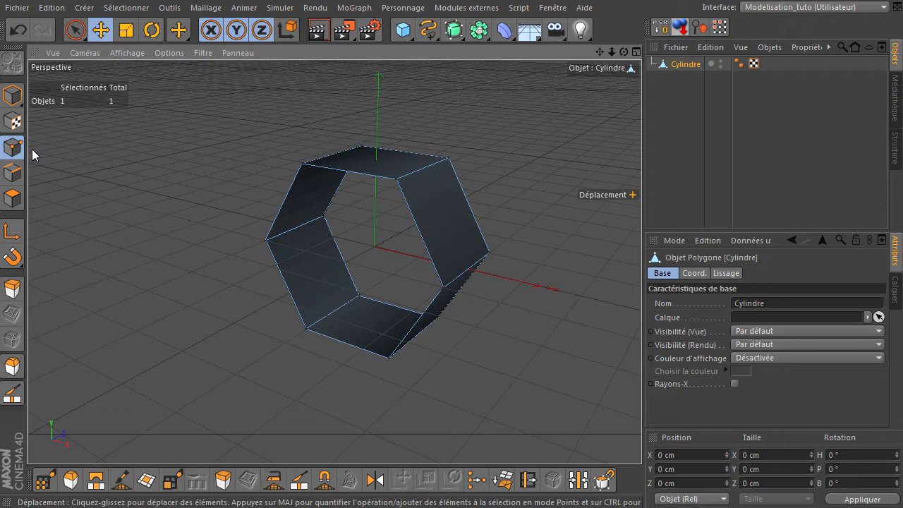
click(13, 172)
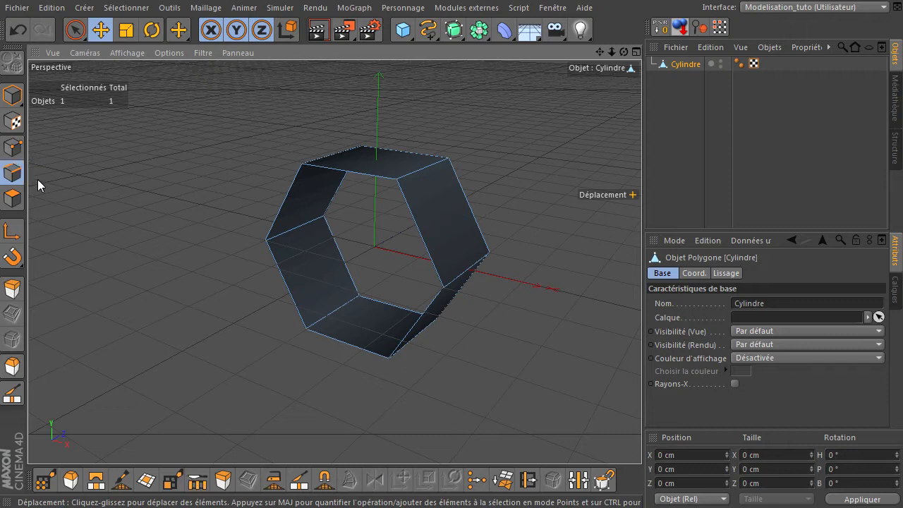
click(13, 198)
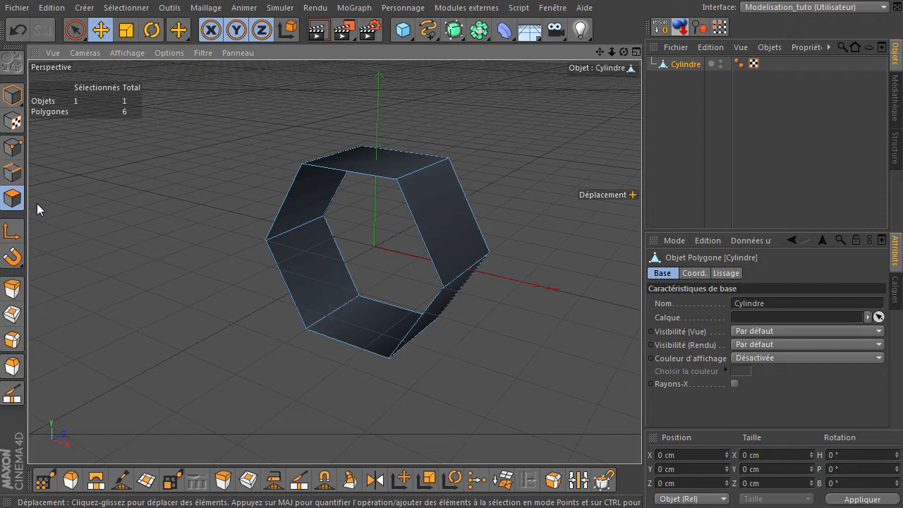
click(14, 148)
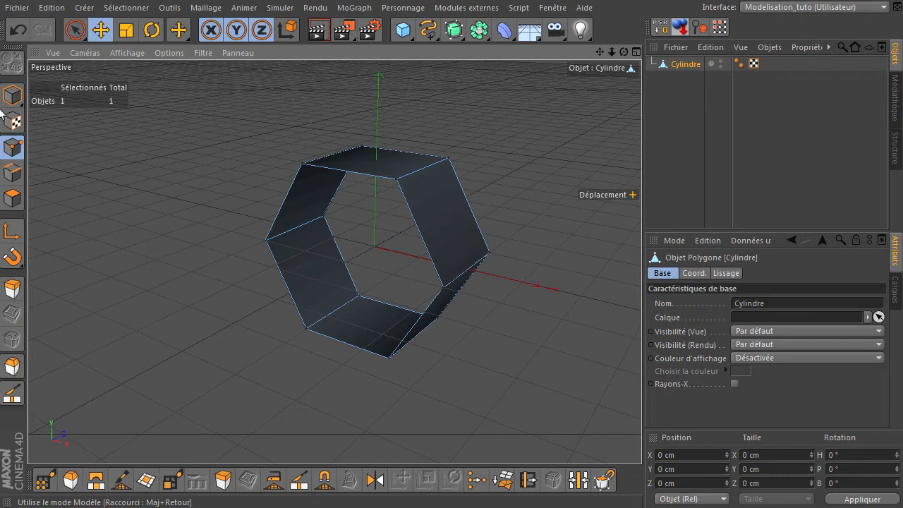
click(14, 98)
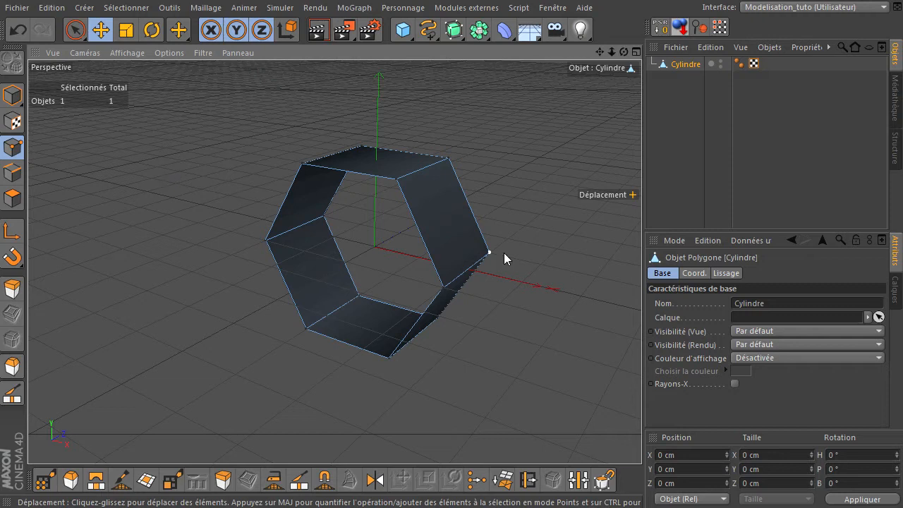
Look up the shortcut of the Modèle command in the command customization window by filtering names with "modèle".
click(553, 10)
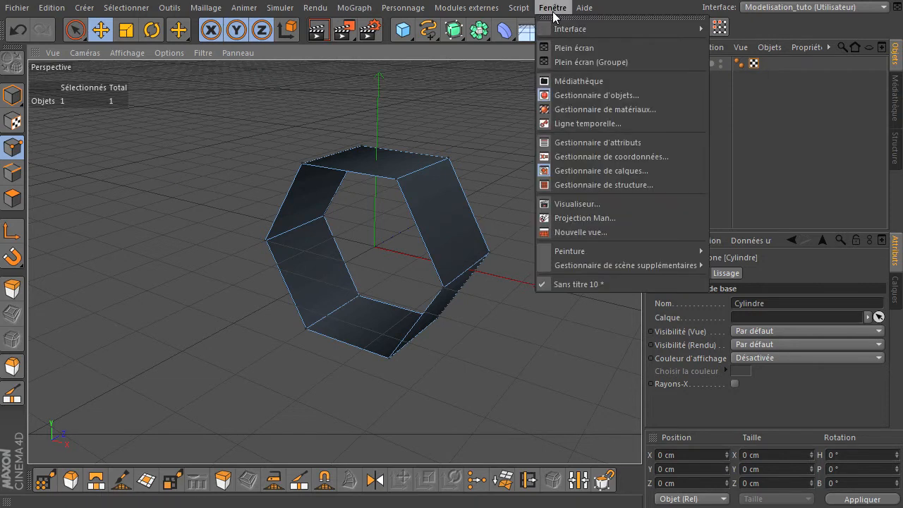
mouse_move(593, 29)
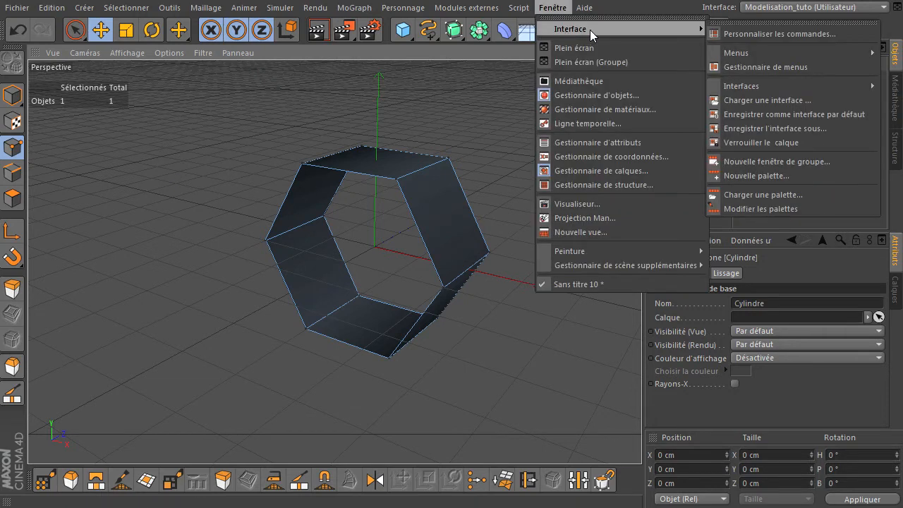
click(784, 34)
drag(536, 81, 566, 60)
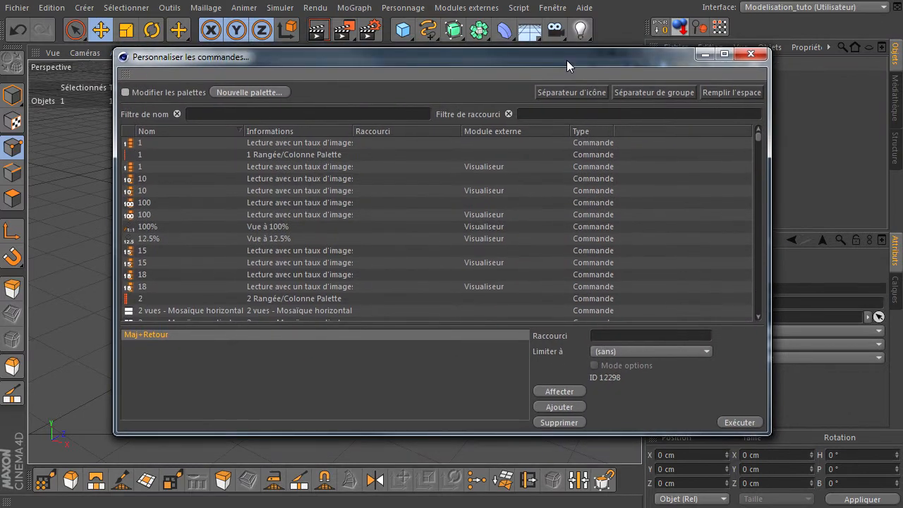
click(348, 114)
text(mod)
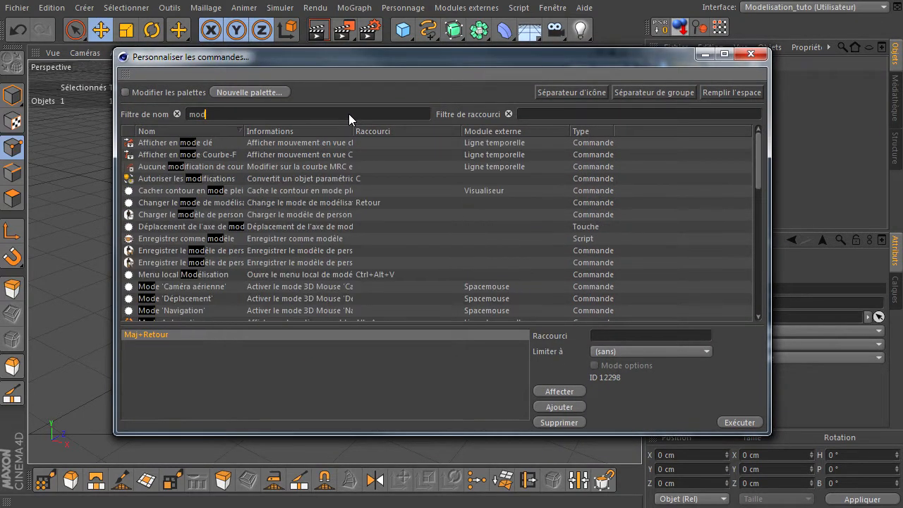
text(èle)
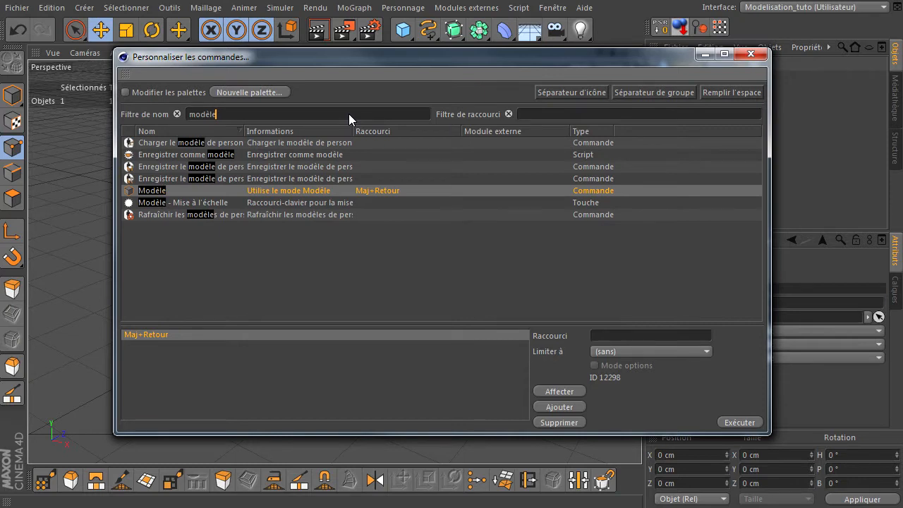
click(129, 190)
click(749, 55)
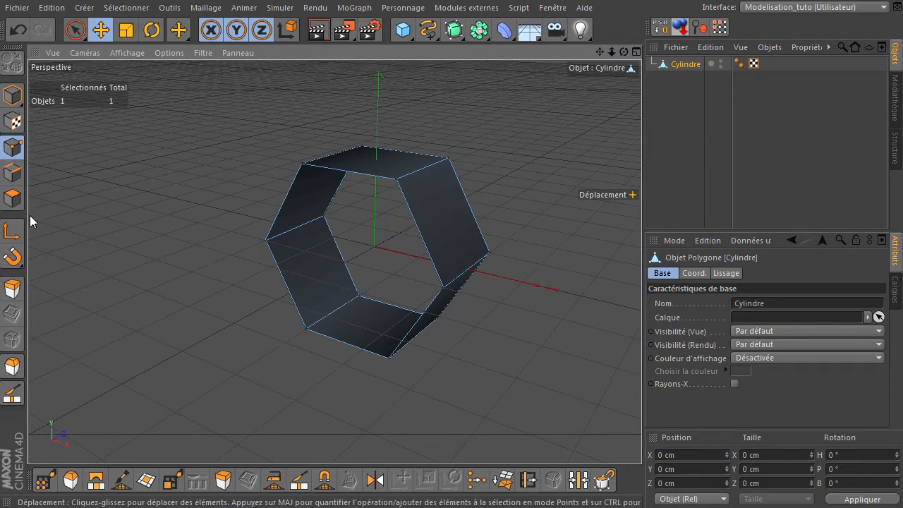
Cycle the cylinder repeatedly through the component editing modes and back to Model mode.
key(Return)
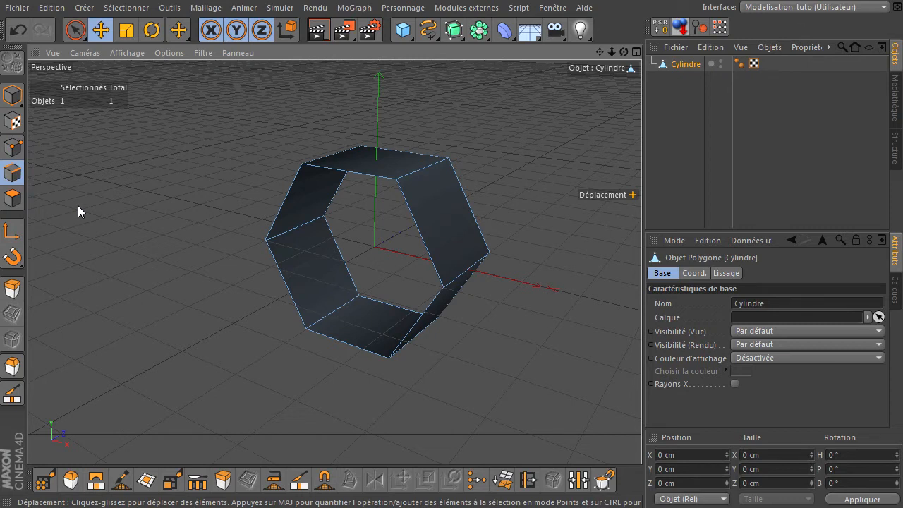
key(shift+Return)
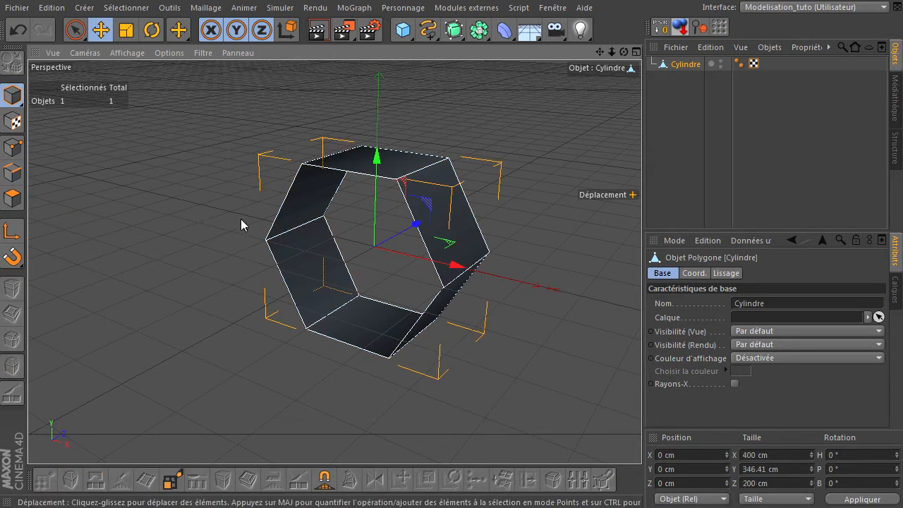
key(Return)
key(Return)
key(Return)
key(Return)
key(Return)
key(Return)
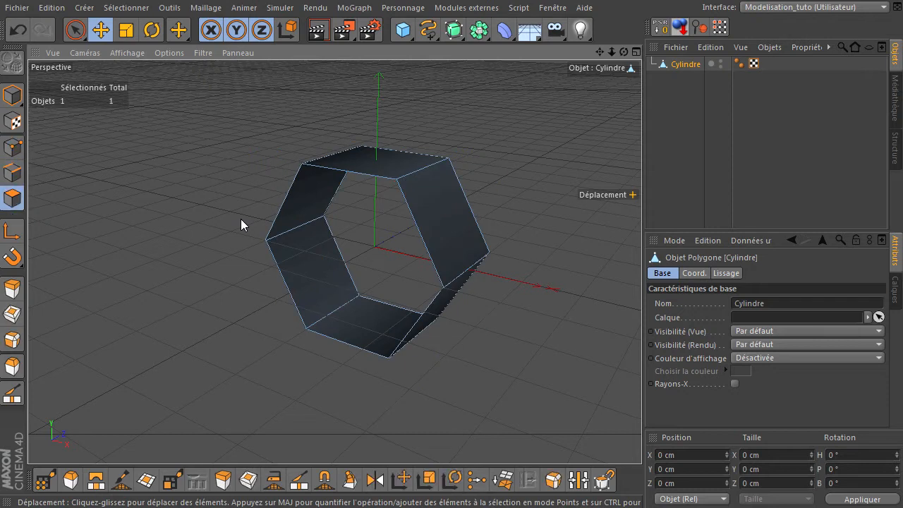
key(shift+Return)
key(Return)
key(Return)
key(Return)
key(shift+Return)
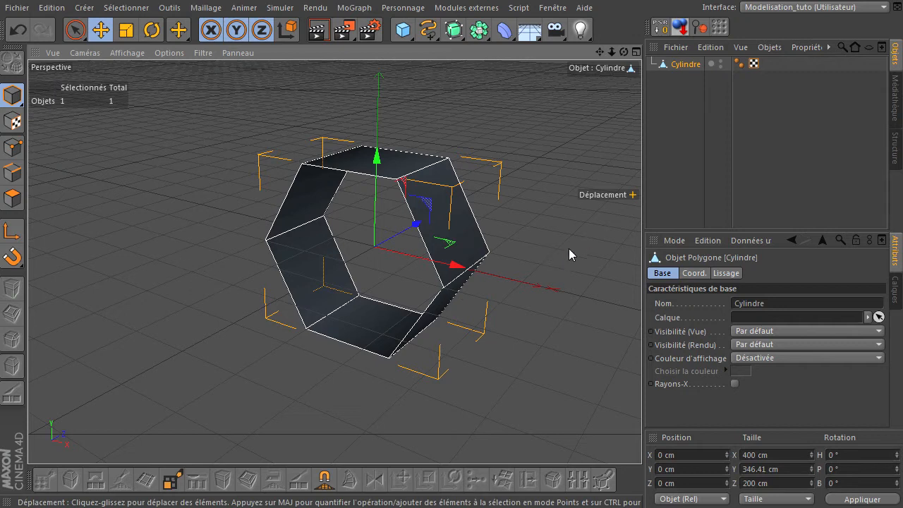
Select all polygons of the hexagonal cylinder and extrude them outward with an 18 cm offset.
key(shift+Return)
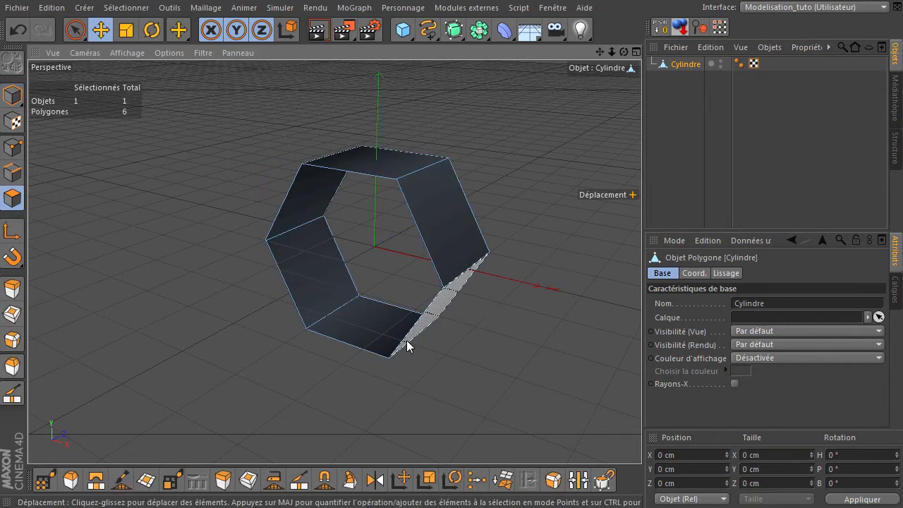
key(ctrl+a)
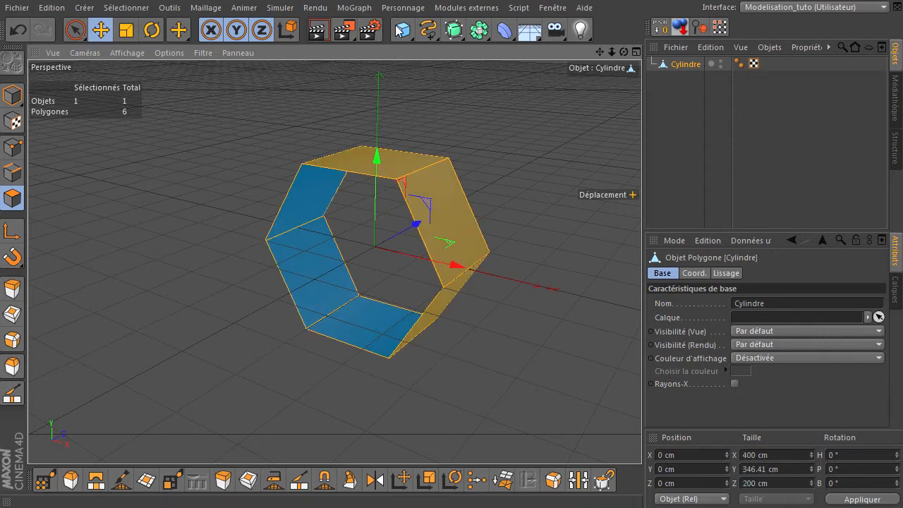
key(d)
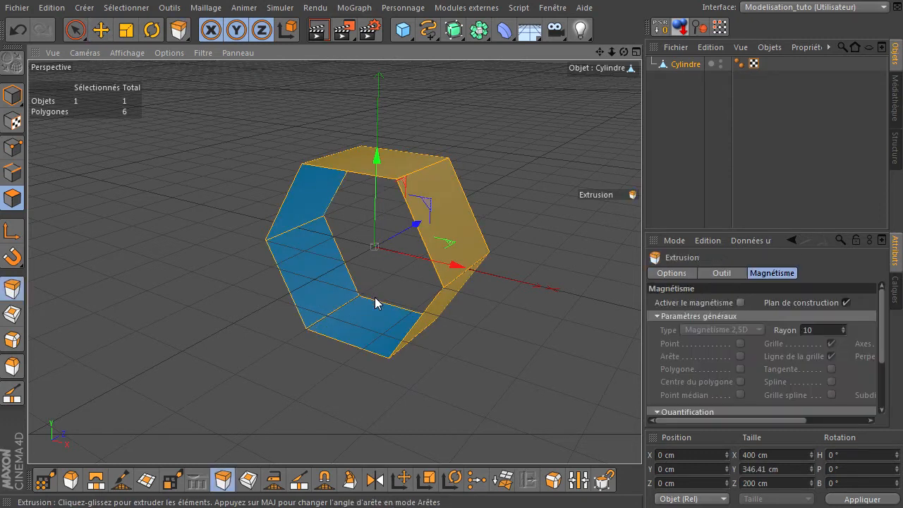
drag(705, 231, 704, 169)
click(673, 209)
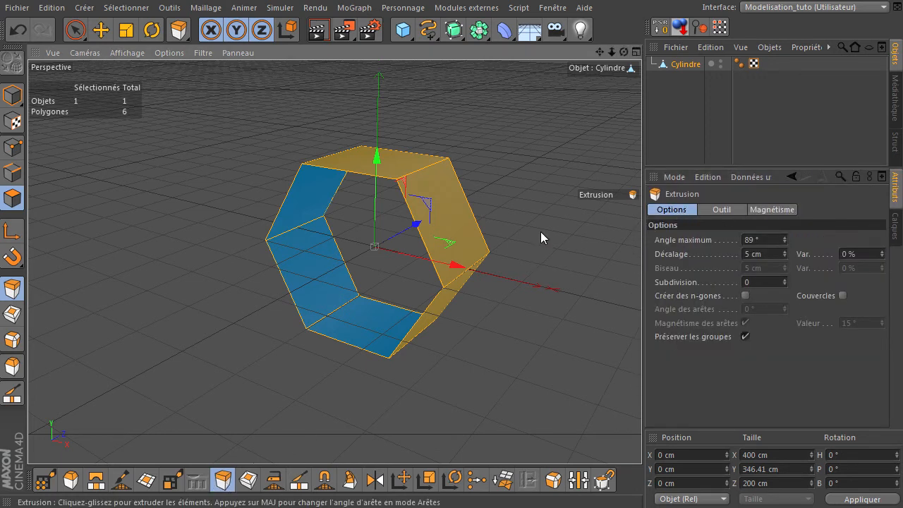
drag(540, 231, 641, 349)
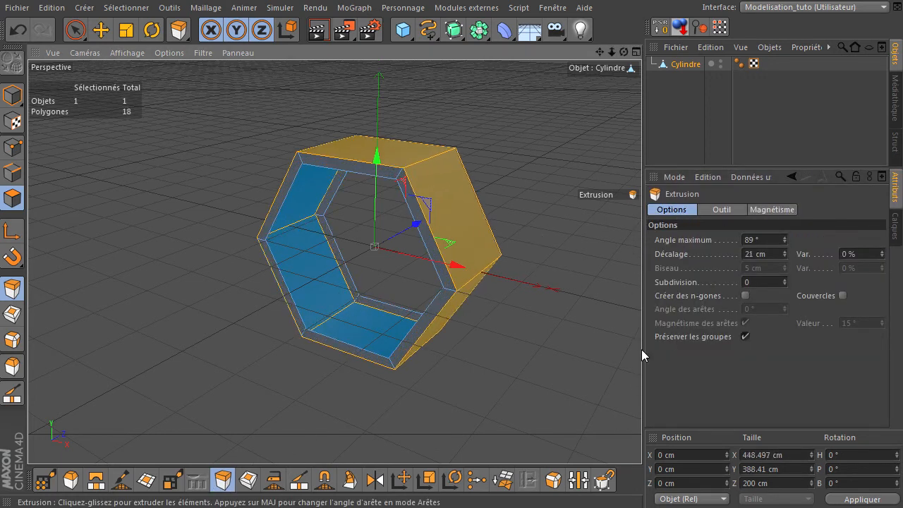
click(773, 253)
text(18)
key(Return)
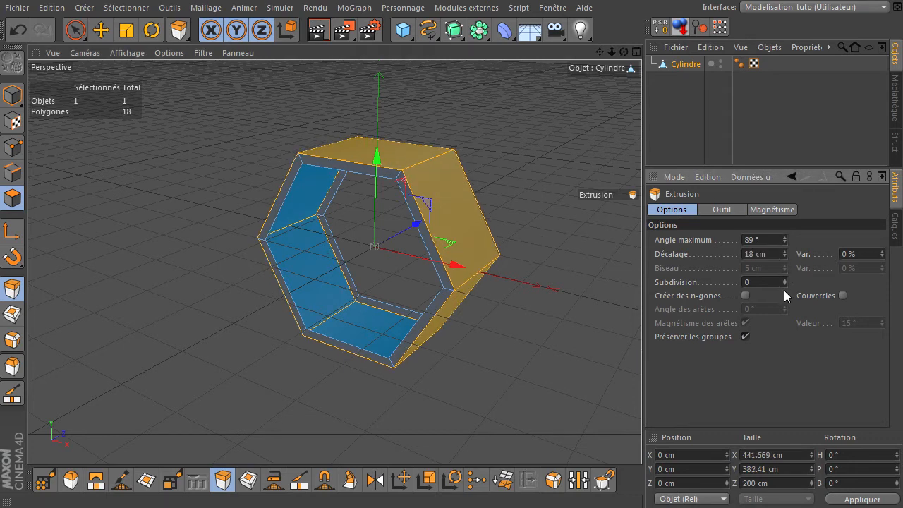
Compare the extrusion with and without caps, keep the caps enabled, and deselect all polygons.
click(840, 295)
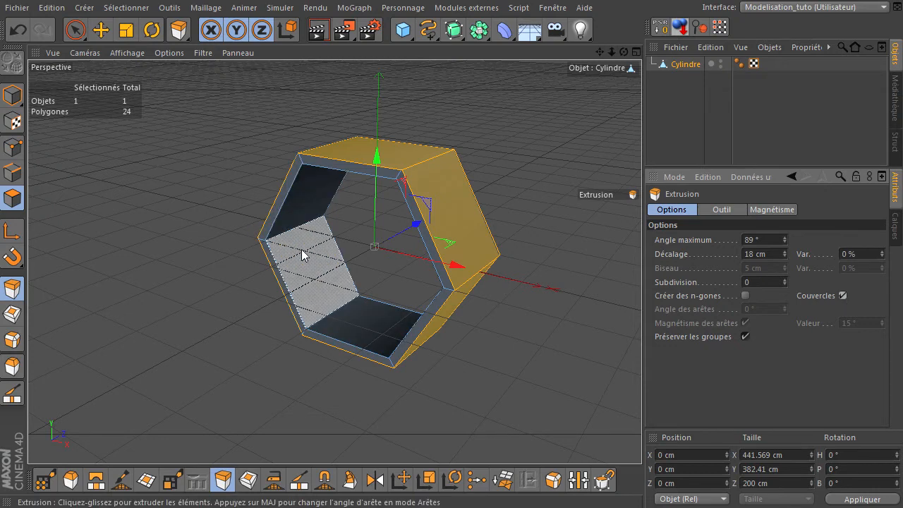
click(843, 295)
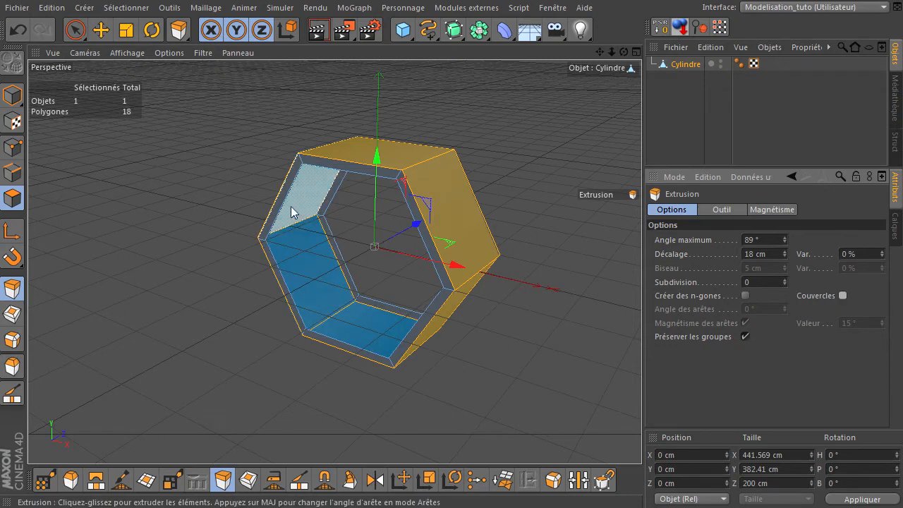
click(841, 296)
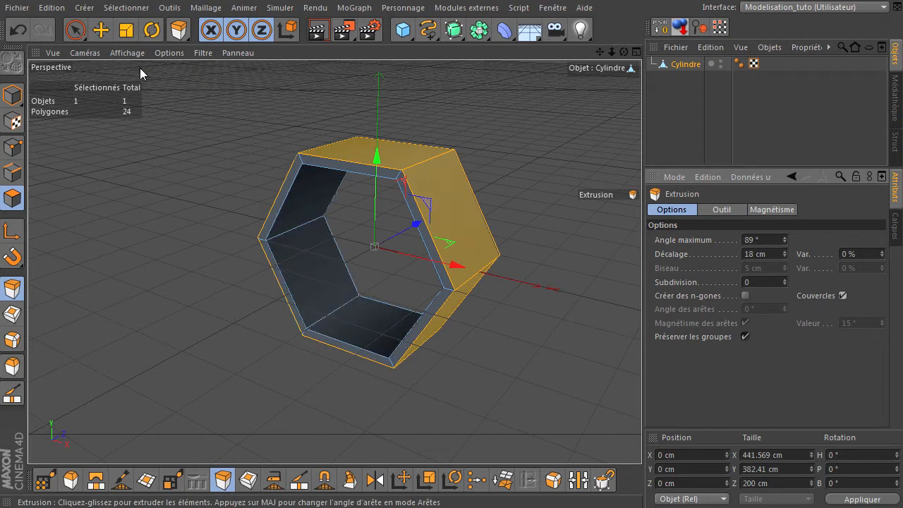
click(74, 31)
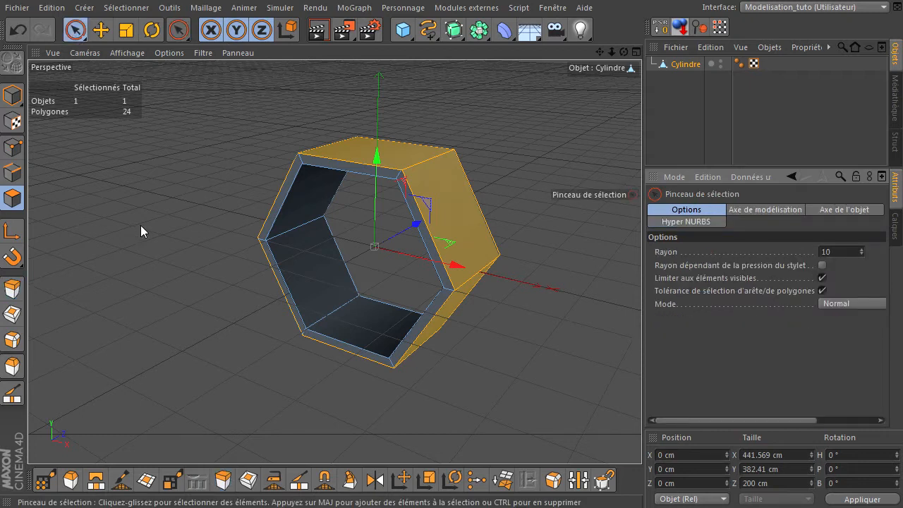
click(176, 203)
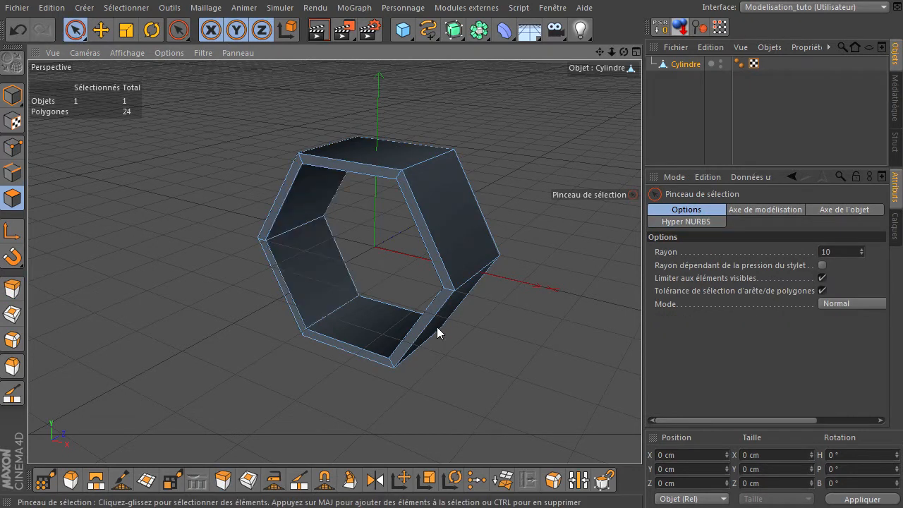
Disable the caps option in the Extrude tool's settings and return to the Live Selection tool.
click(223, 480)
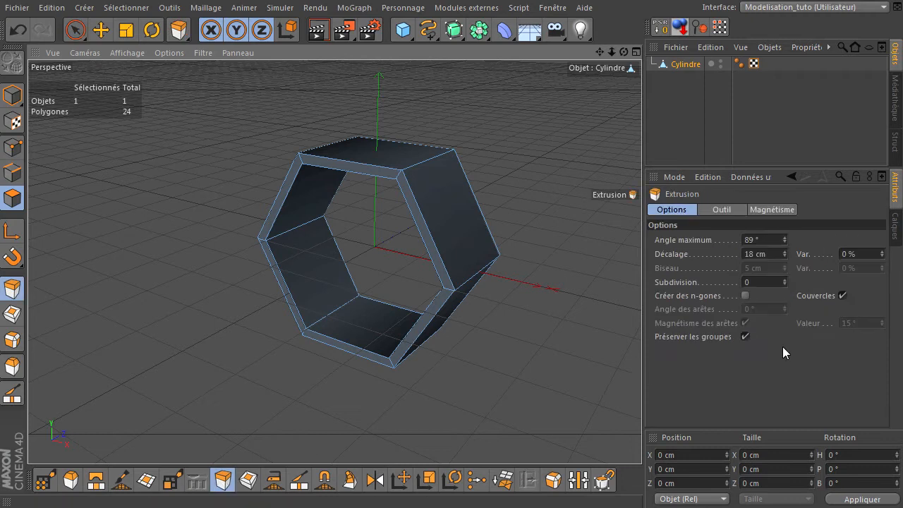
click(842, 296)
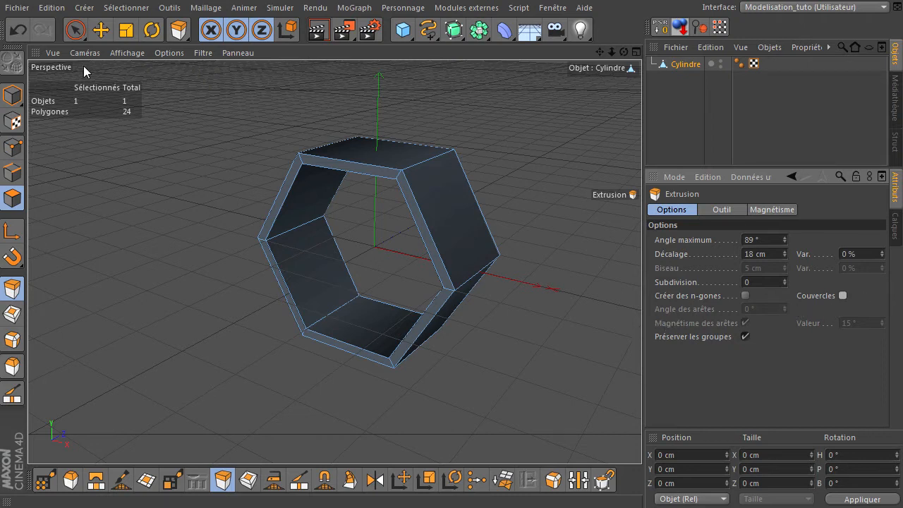
click(75, 30)
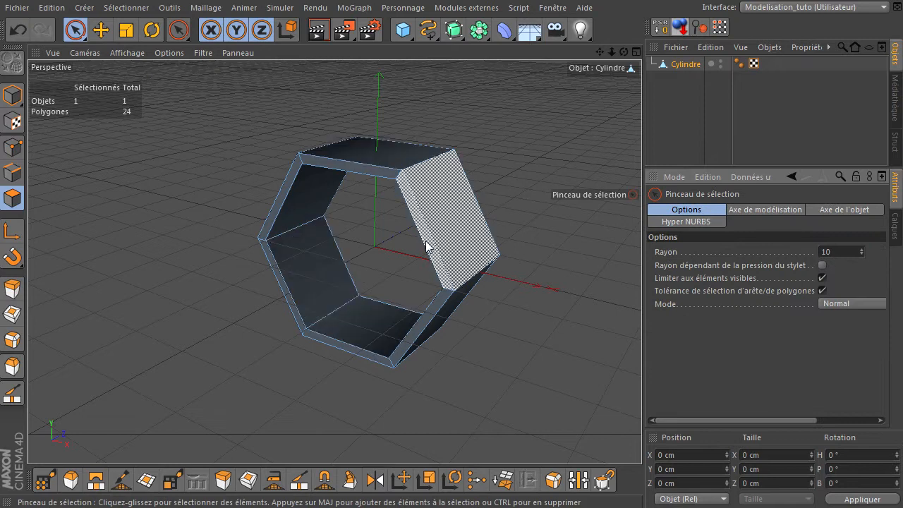
Group the cylinder under a null object, rename the null "geometrie" and expand its hierarchy.
scroll(423, 243, up, 2)
drag(623, 53, 641, 349)
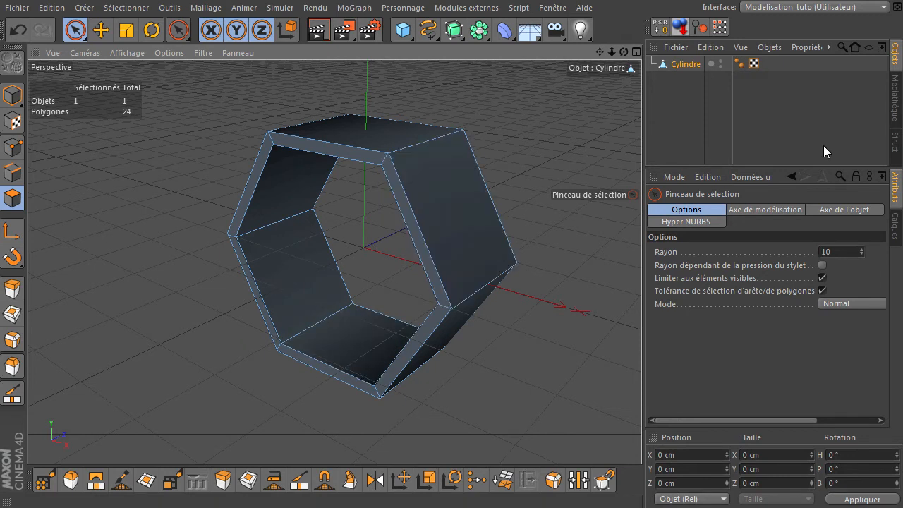
click(686, 67)
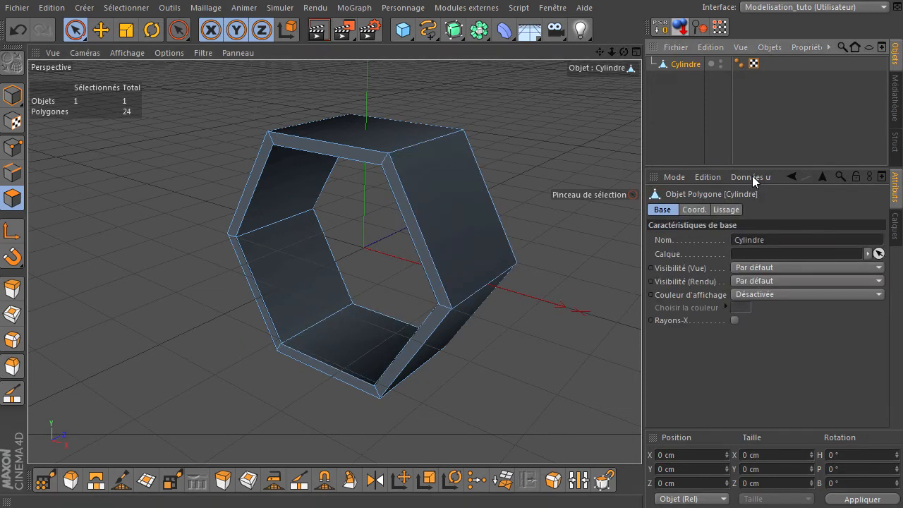
key(alt+g)
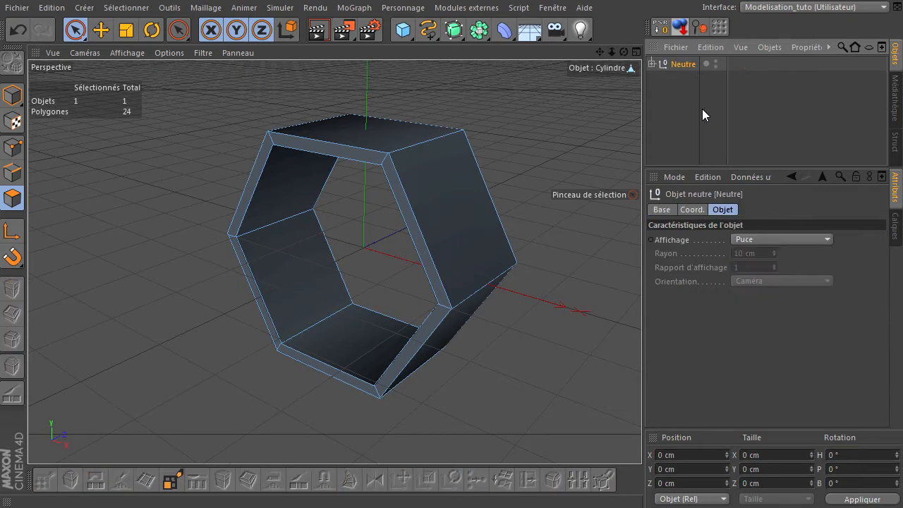
double_click(688, 65)
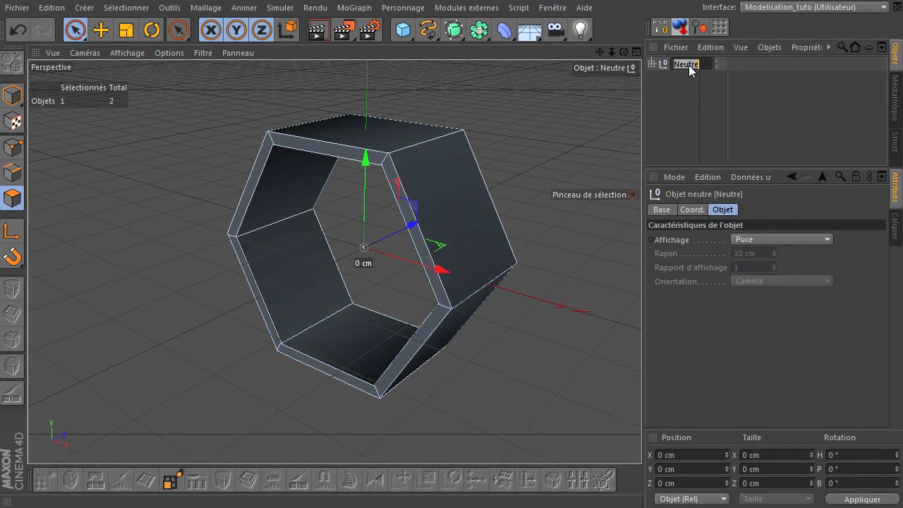
text(geometrie)
key(Return)
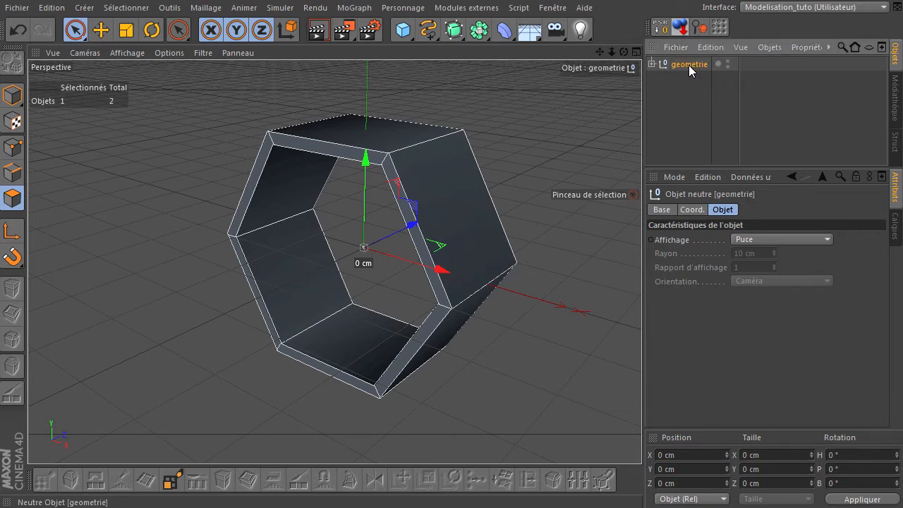
click(651, 63)
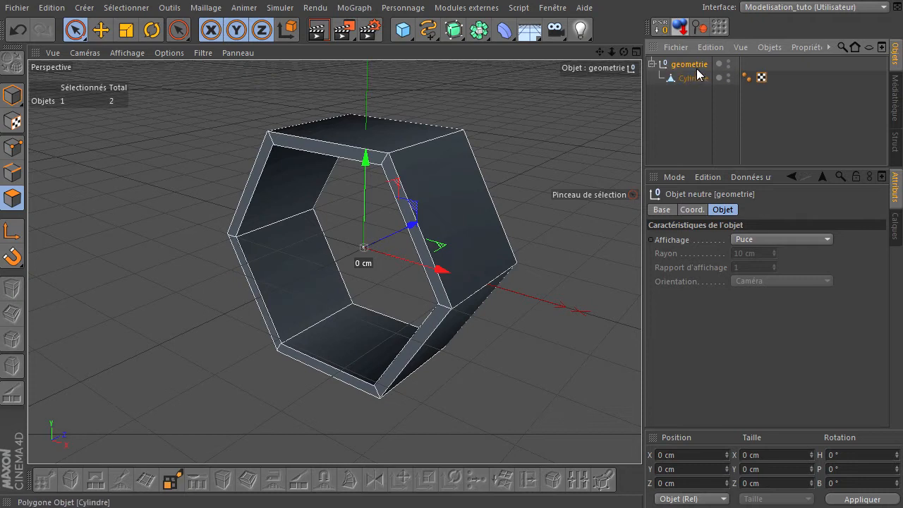
Add a Hyper NURBS object and make the geometrie group its child to smooth the ring.
click(453, 30)
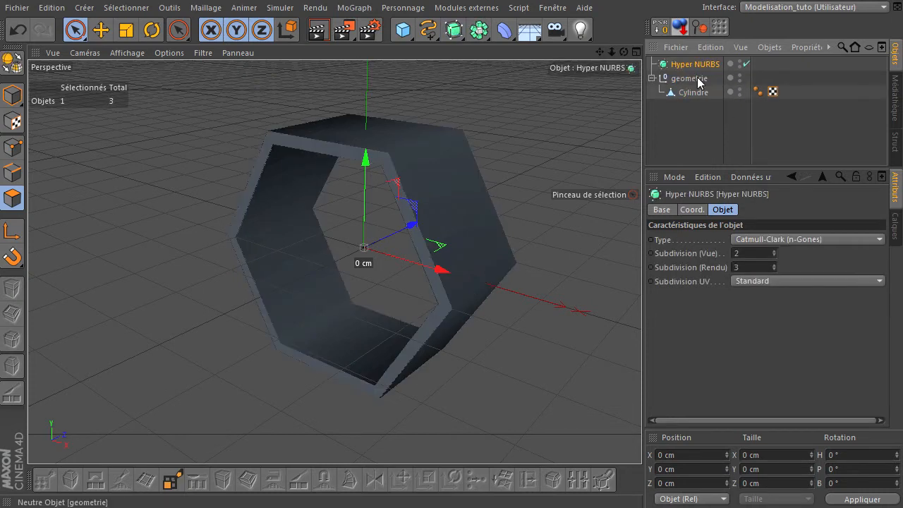
drag(691, 83, 701, 63)
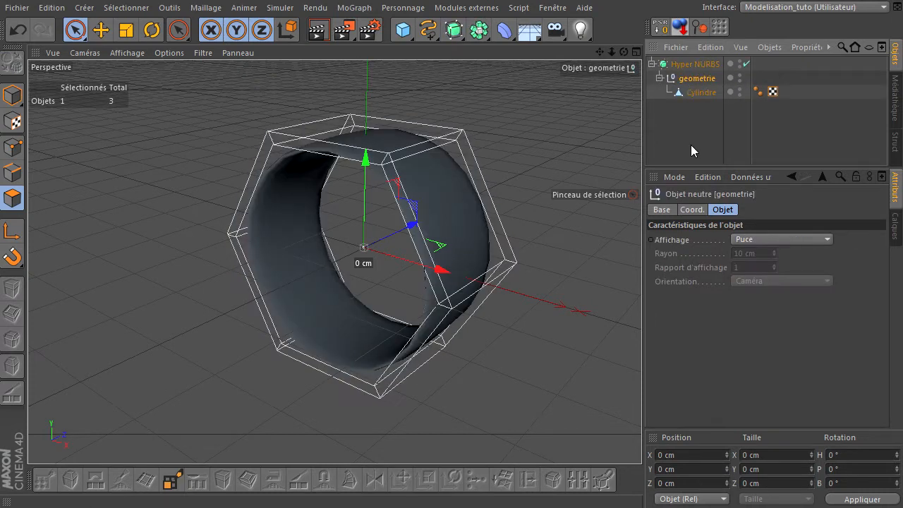
click(701, 122)
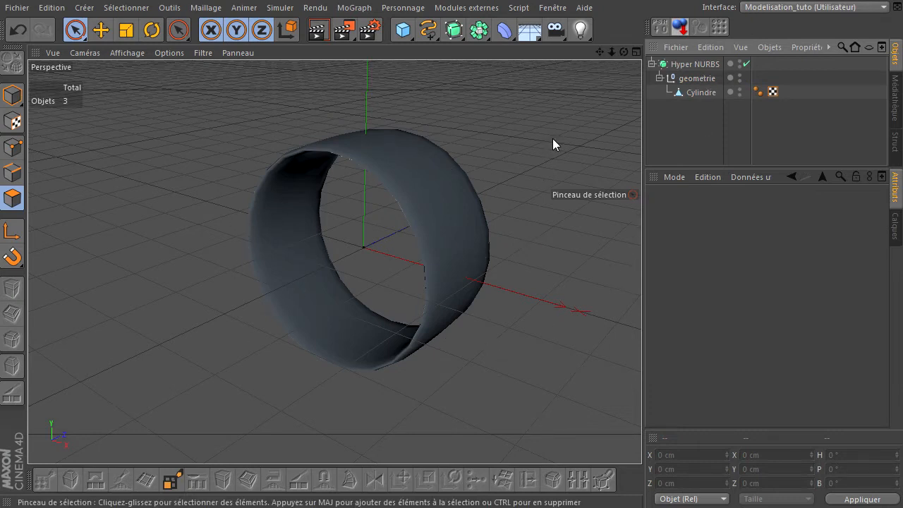
mouse_move(623, 52)
mouse_down()
mouse_move(641, 349)
mouse_move(620, 55)
mouse_up()
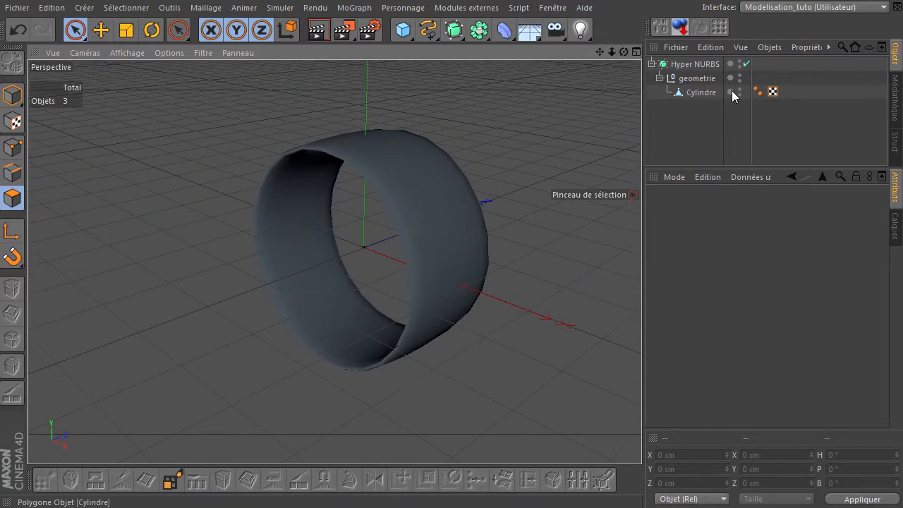
Select the Cylindre object and disable the Hyper NURBS smoothing.
click(689, 95)
key(q)
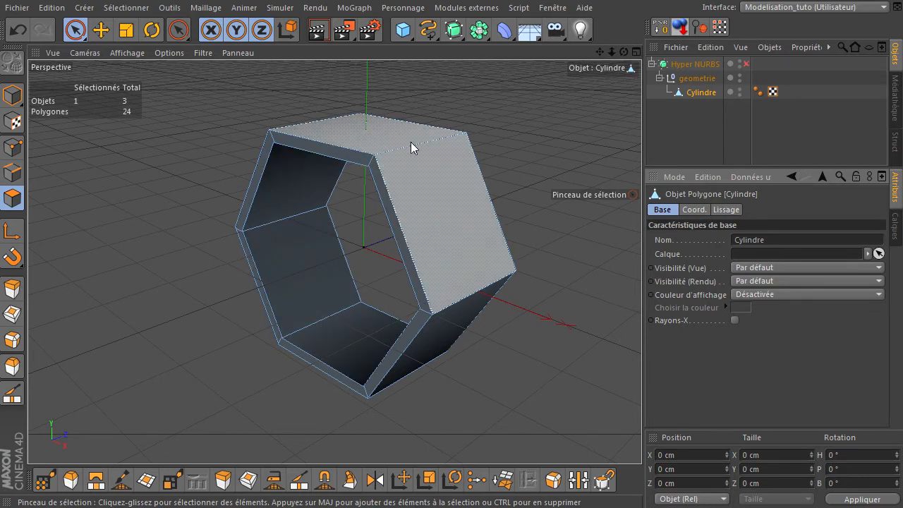
click(493, 160)
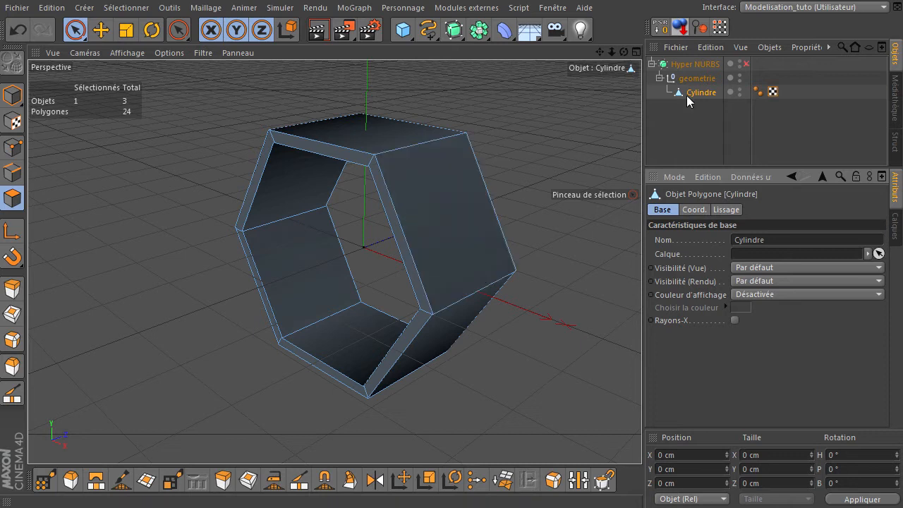
In edge mode, loop-select the edge loops running across the ring at all six corners of the hexagon.
click(17, 173)
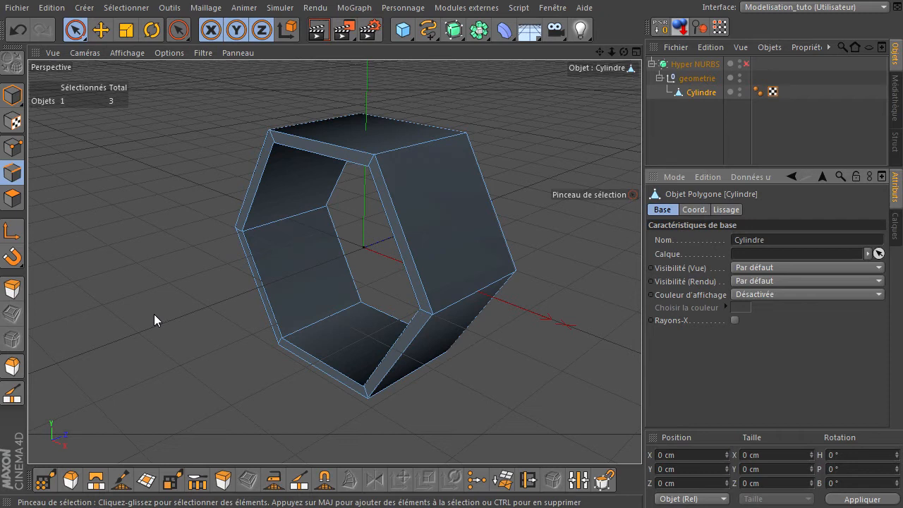
key(u)
key(l)
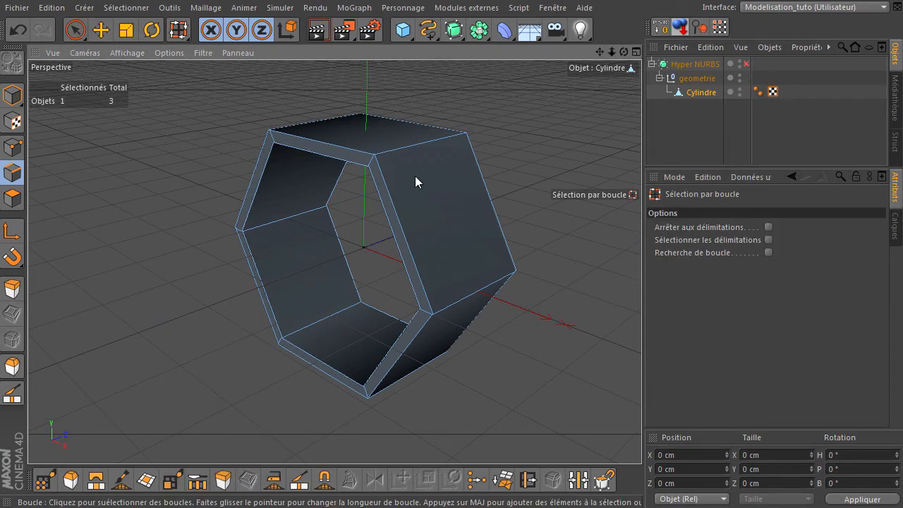
click(423, 152)
shift+click(468, 290)
shift+click(409, 370)
shift+click(319, 327)
shift+click(277, 220)
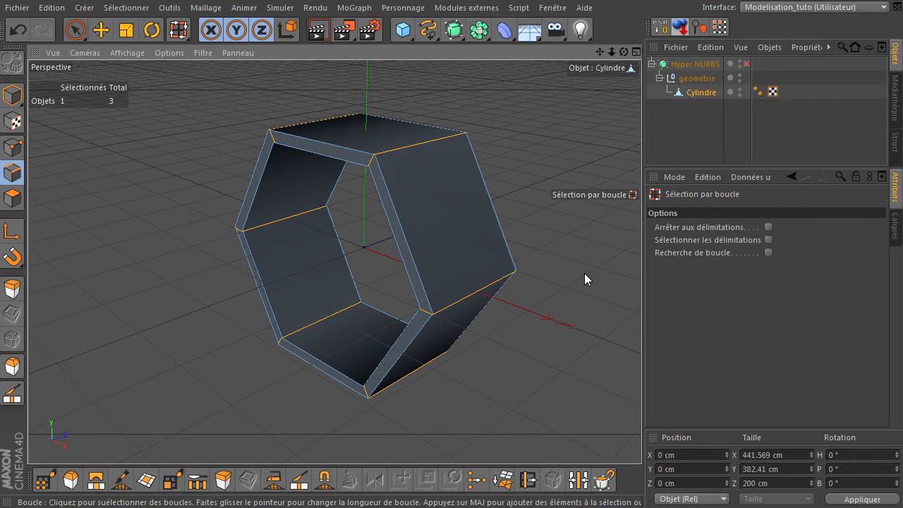
Bevel the selected corner edges with a 4 cm inner offset and return to the Live Selection tool.
key(m)
key(s)
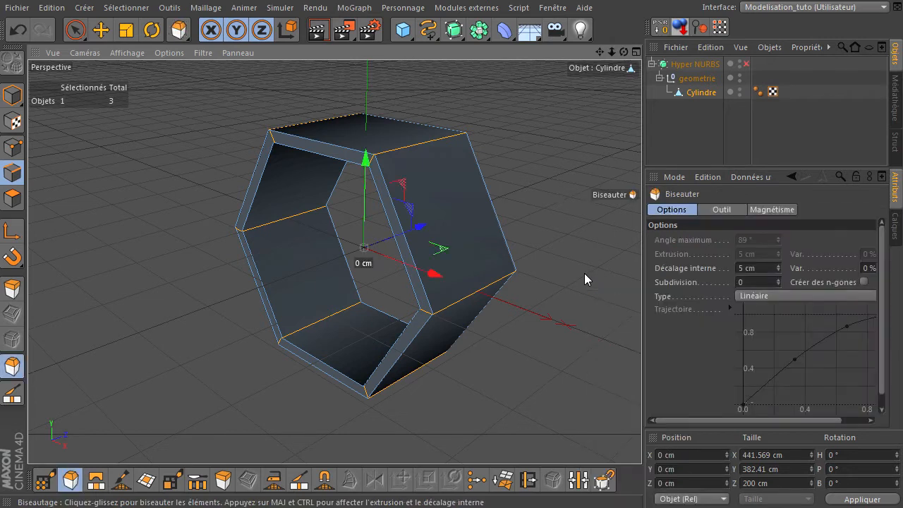
drag(582, 273, 641, 349)
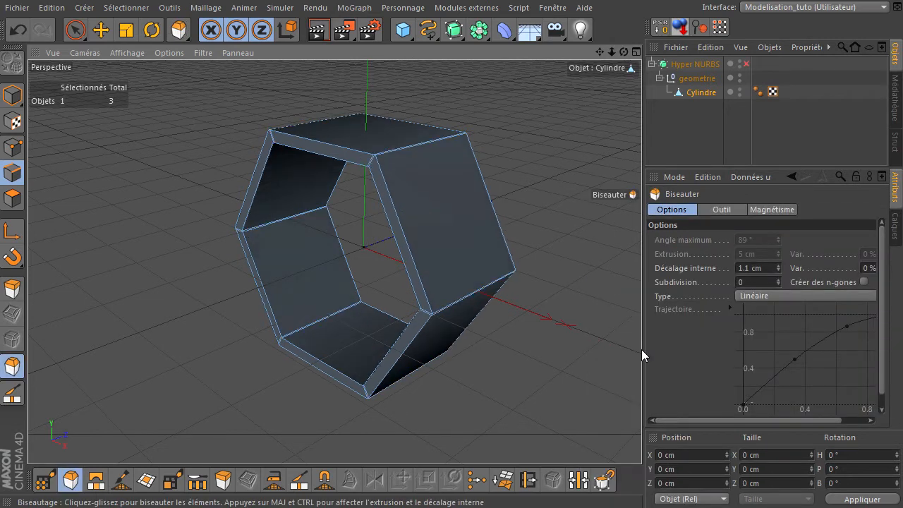
click(771, 265)
text(4)
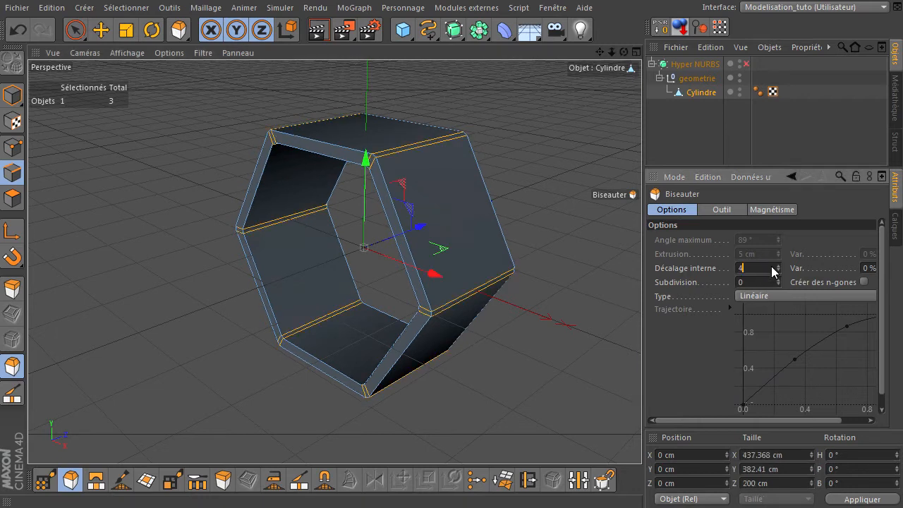
key(Return)
click(76, 30)
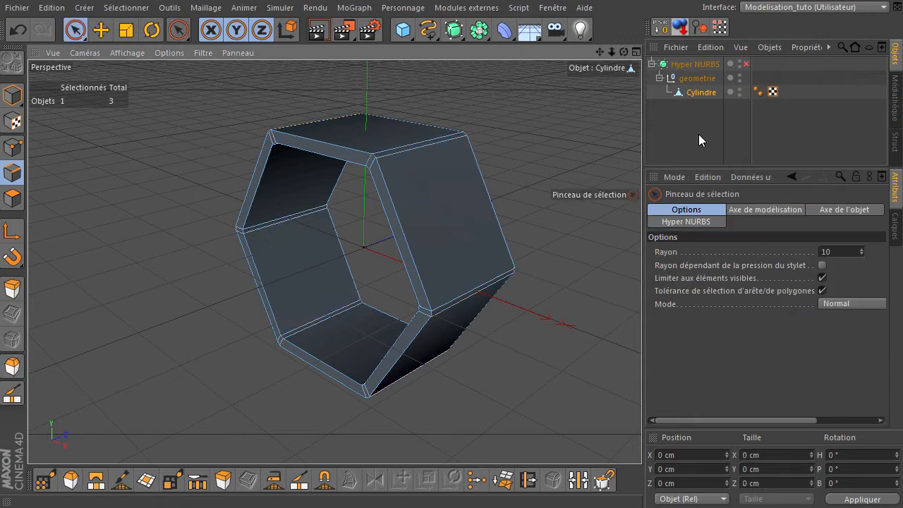
Enable the Hyper NURBS to examine the smoothing of the bevelled ring, and disable it again.
click(746, 63)
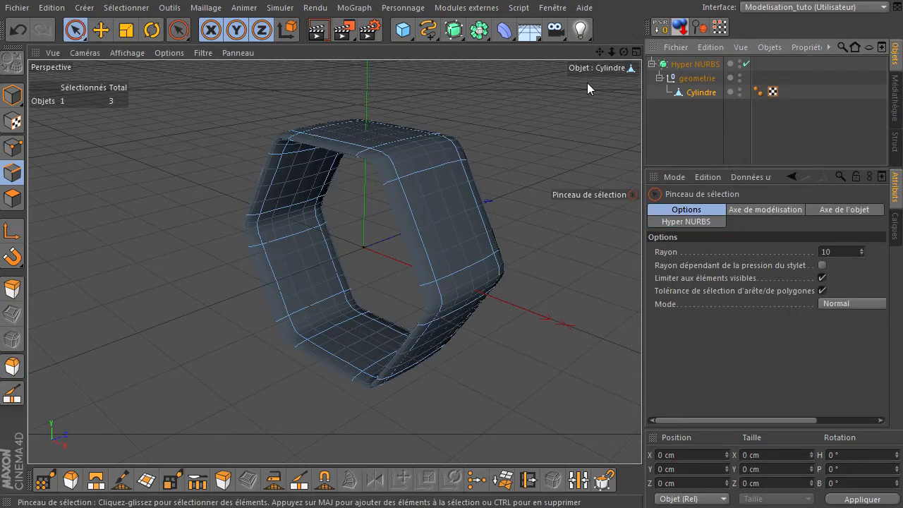
drag(623, 51, 641, 349)
click(746, 63)
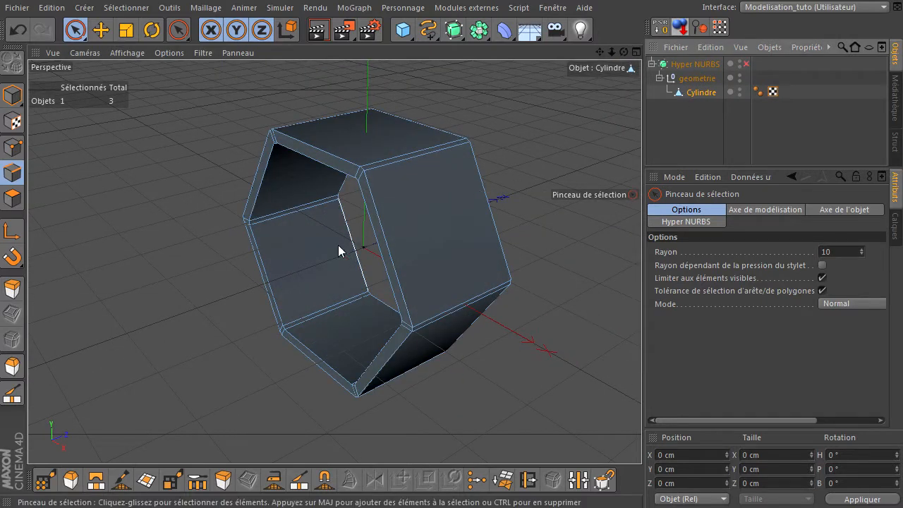
Check the hexagonal ring's front and rear rims with the Hyper NURBS smoothing enabled, then disable it.
scroll(336, 246, up, 4)
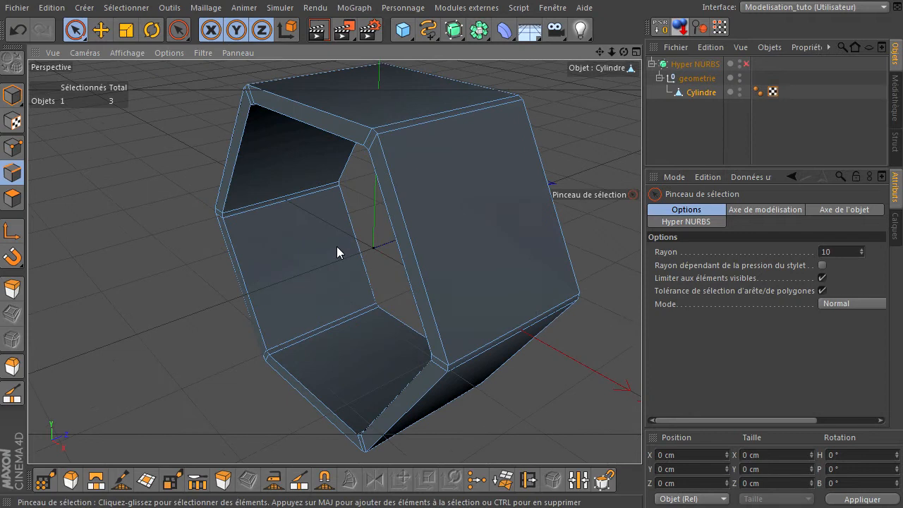
click(746, 63)
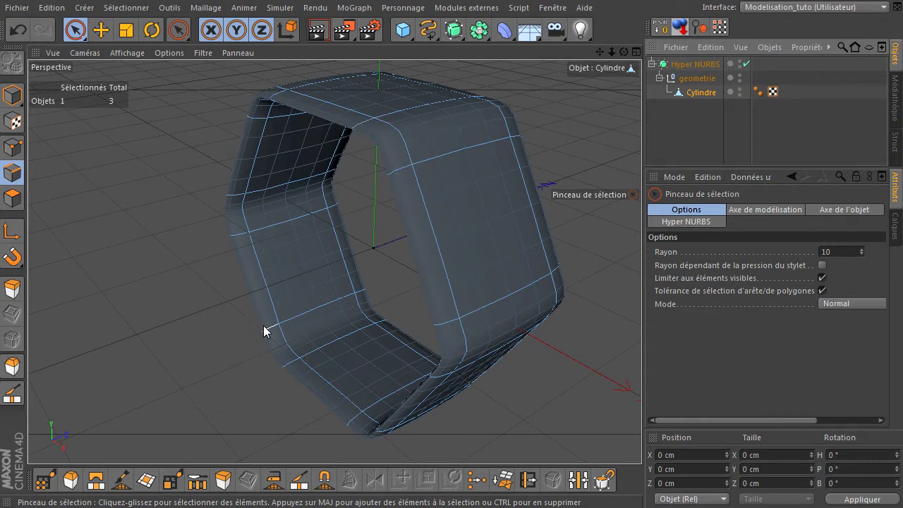
click(746, 63)
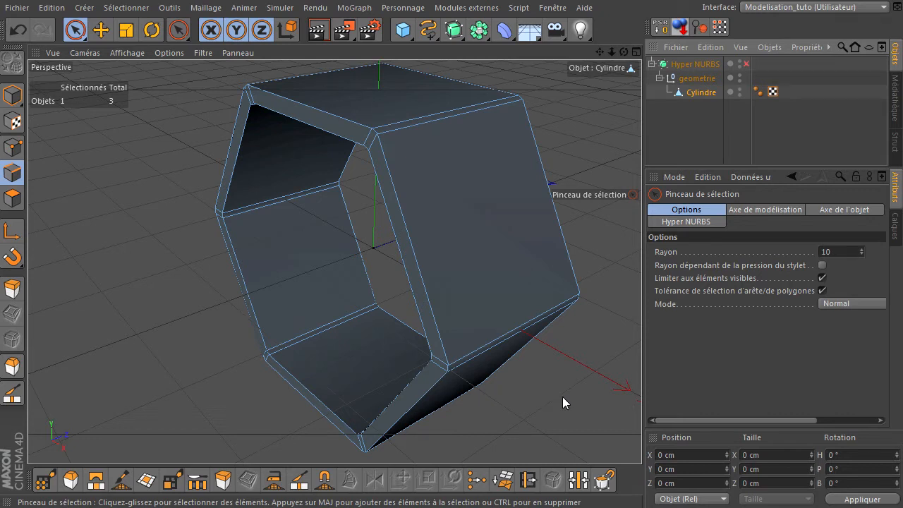
With the Knife in Boucle mode, cut an edge loop around the ring's outer faces close to the front rim.
key(k)
click(698, 239)
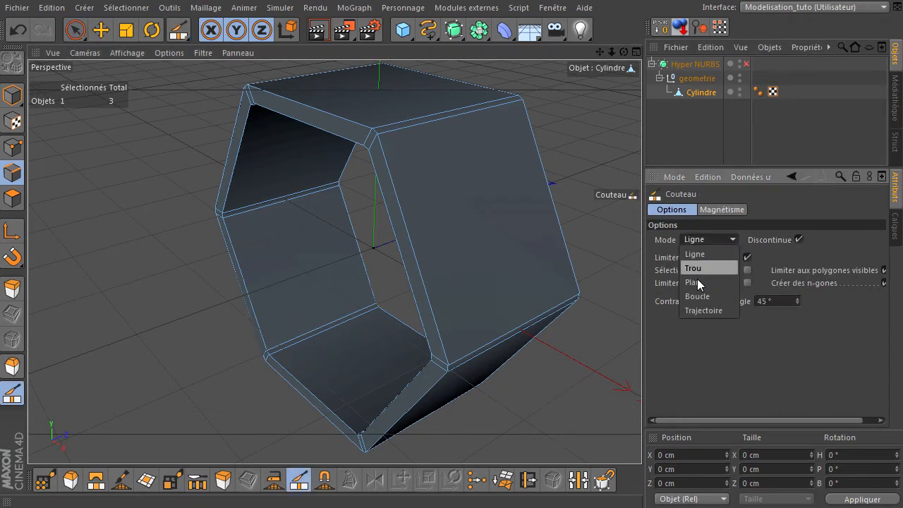
click(695, 296)
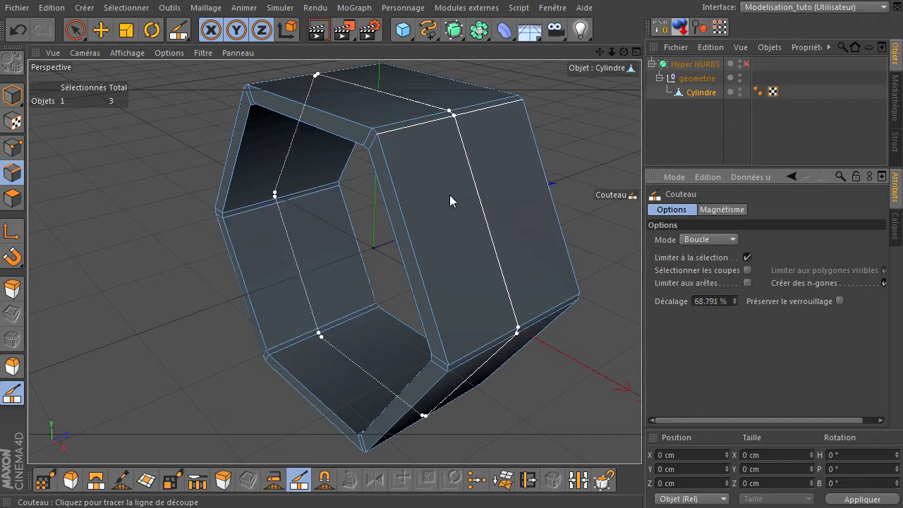
scroll(443, 200, up, 4)
drag(623, 51, 641, 352)
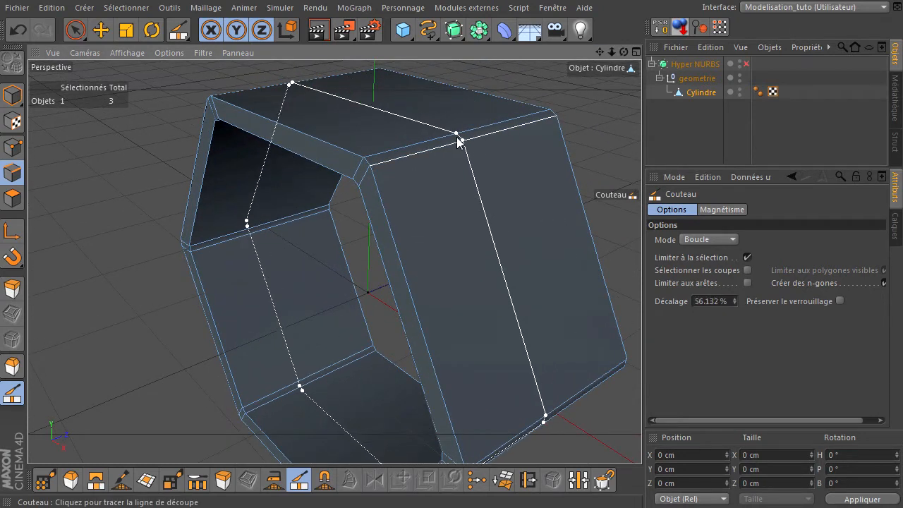
click(403, 168)
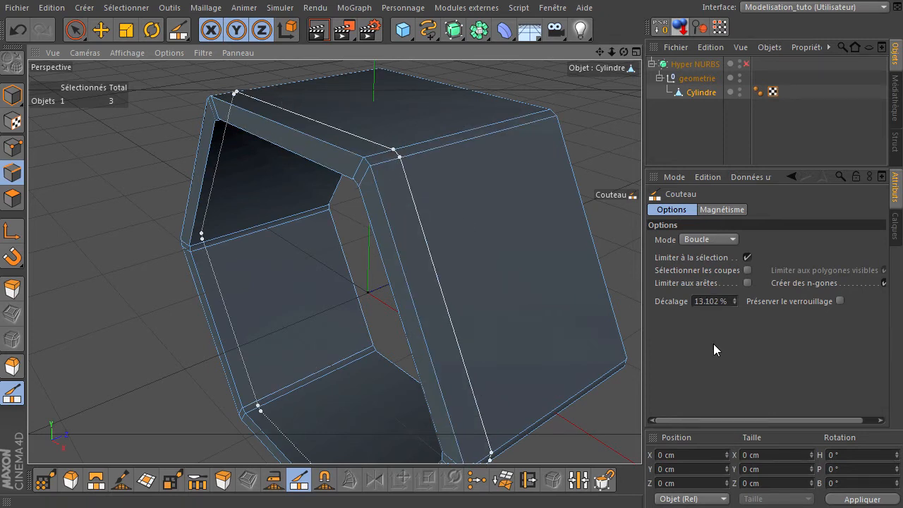
click(710, 305)
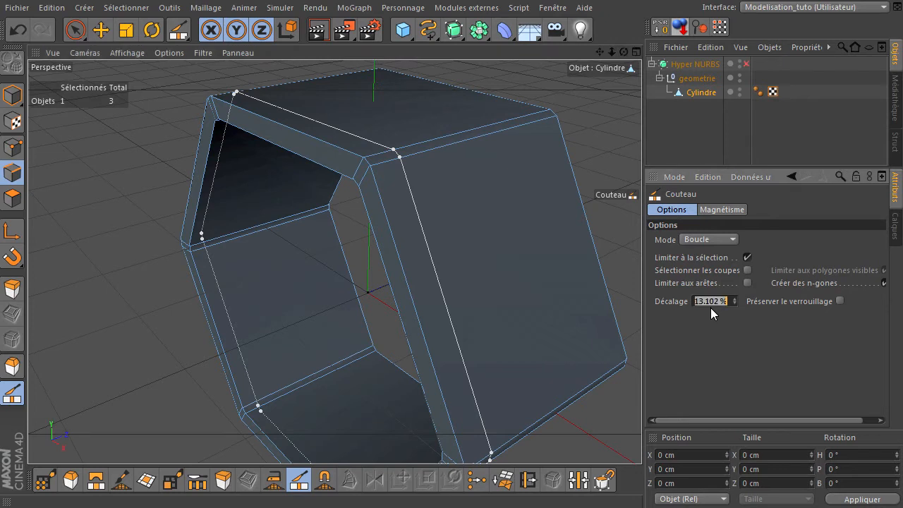
key(Return)
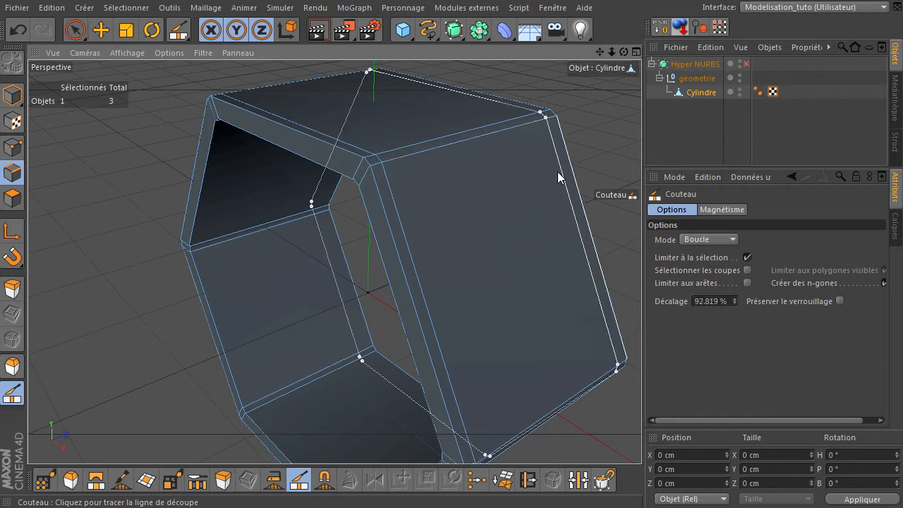
Set the Décalage of the loop cut around the outer faces near the rear rim to 95 %.
click(715, 301)
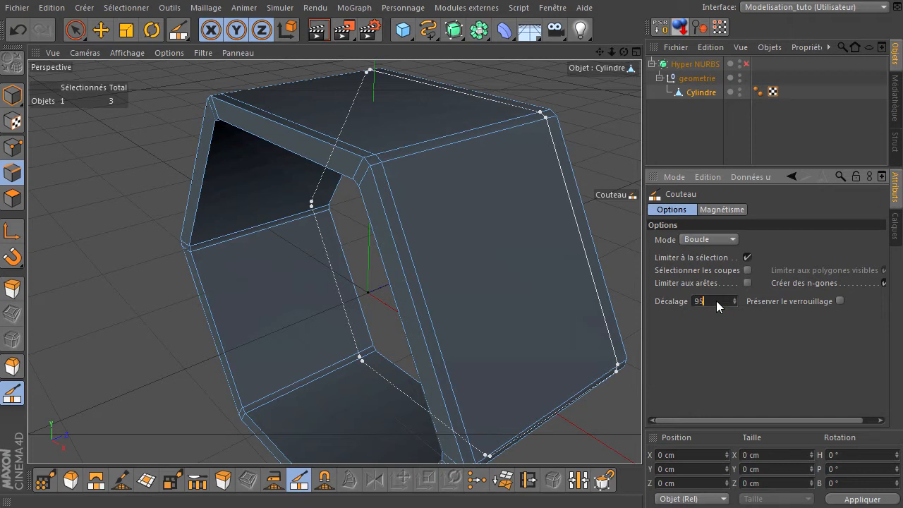
text(95)
key(Return)
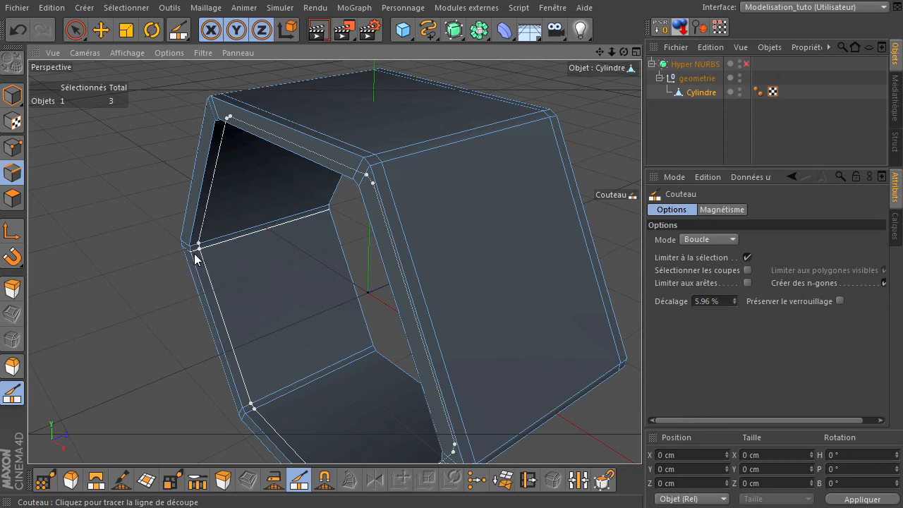
Cut two edge loops around the ring's inner faces, with Décalage values of 5 % and 95 %.
click(717, 302)
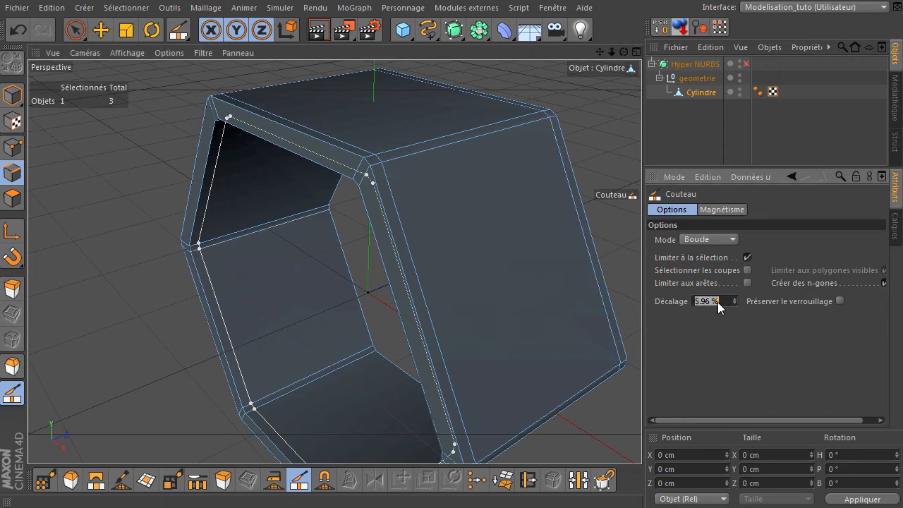
key(Return)
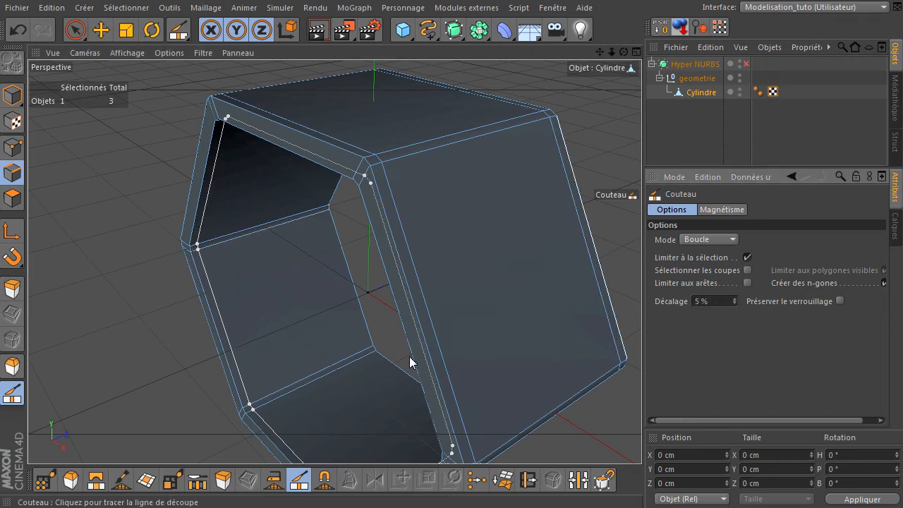
click(356, 252)
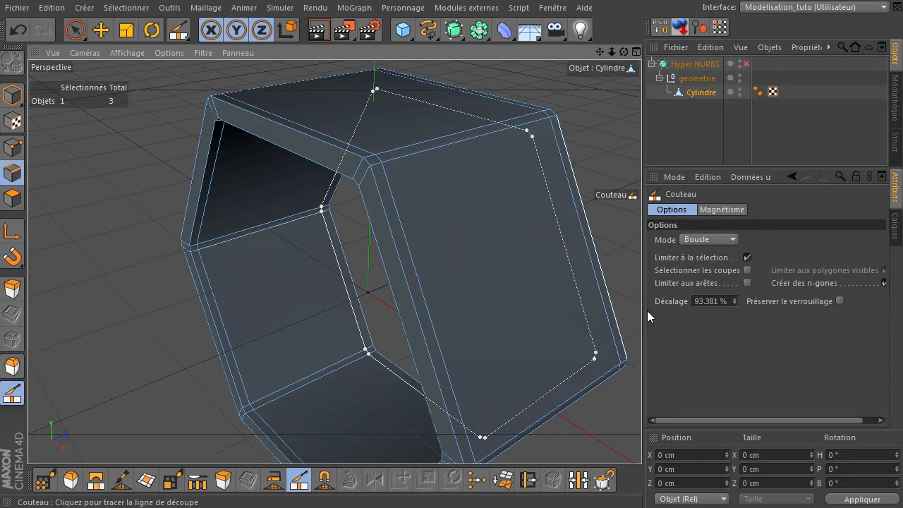
click(705, 300)
text(95)
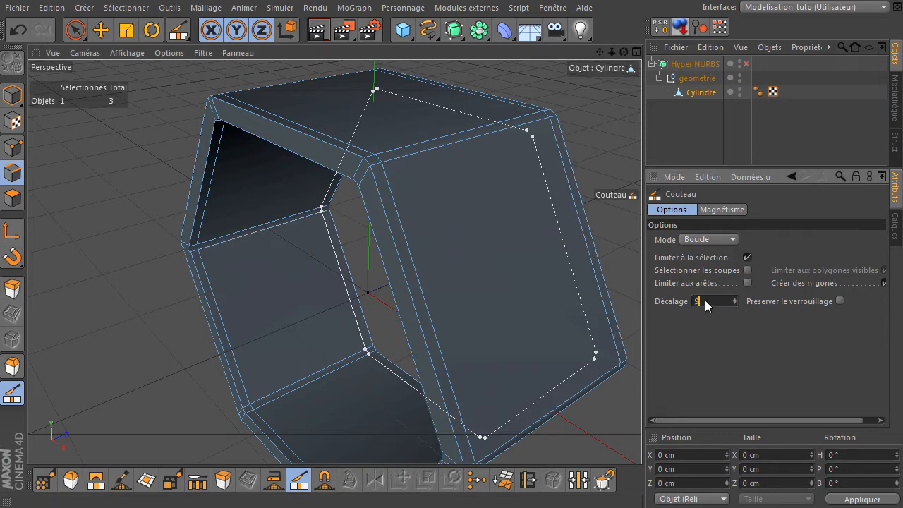
key(Return)
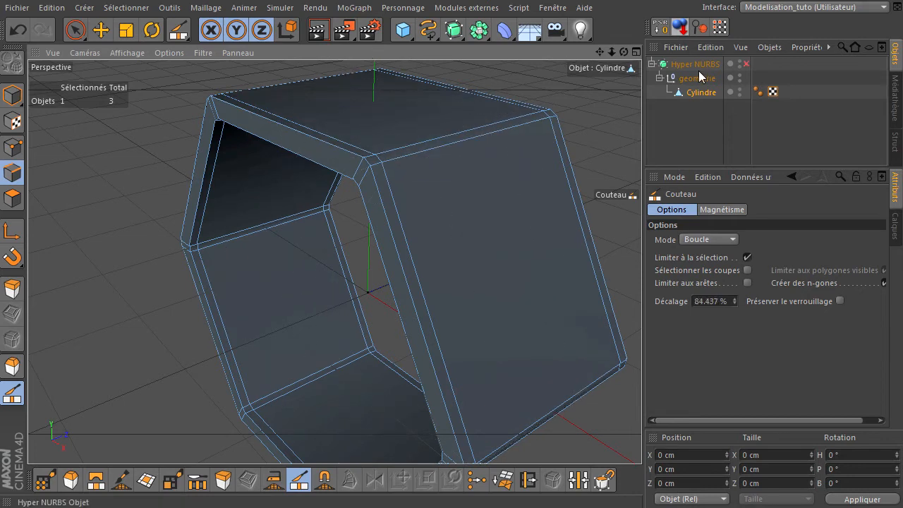
Enable the Hyper NURBS and render the view to check the ring's smoothed edges, keeping Cylindre selected.
click(746, 64)
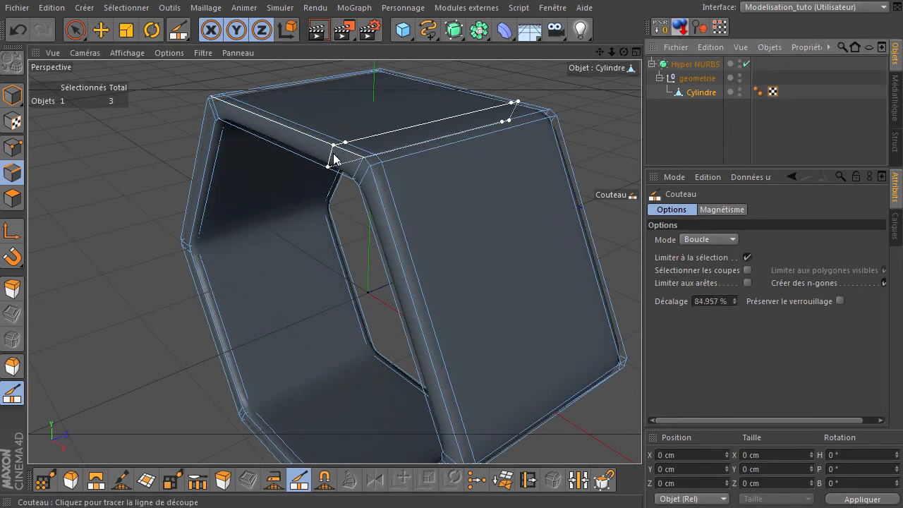
click(318, 29)
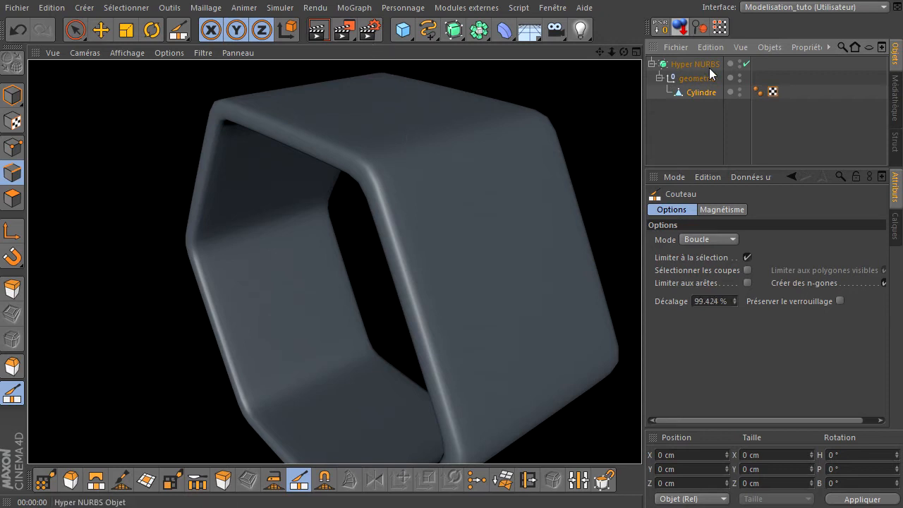
click(700, 96)
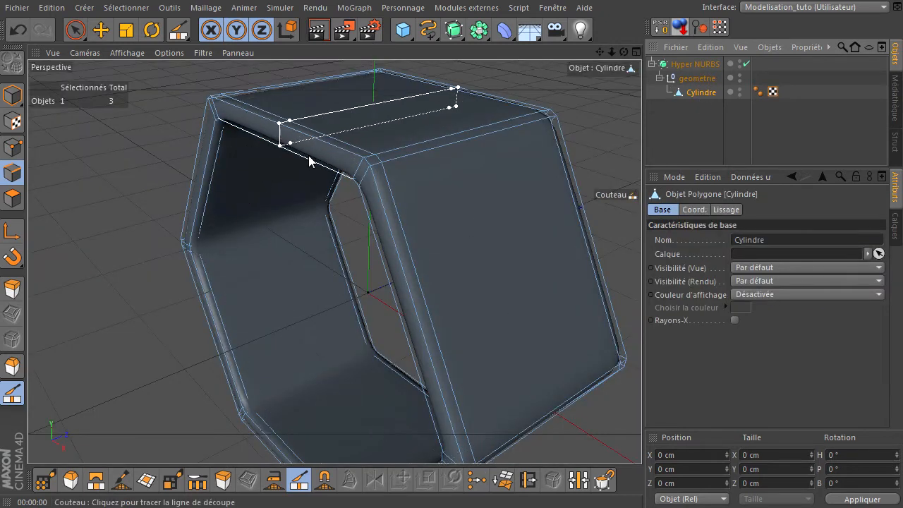
drag(215, 343, 362, 286)
key(ctrl+r)
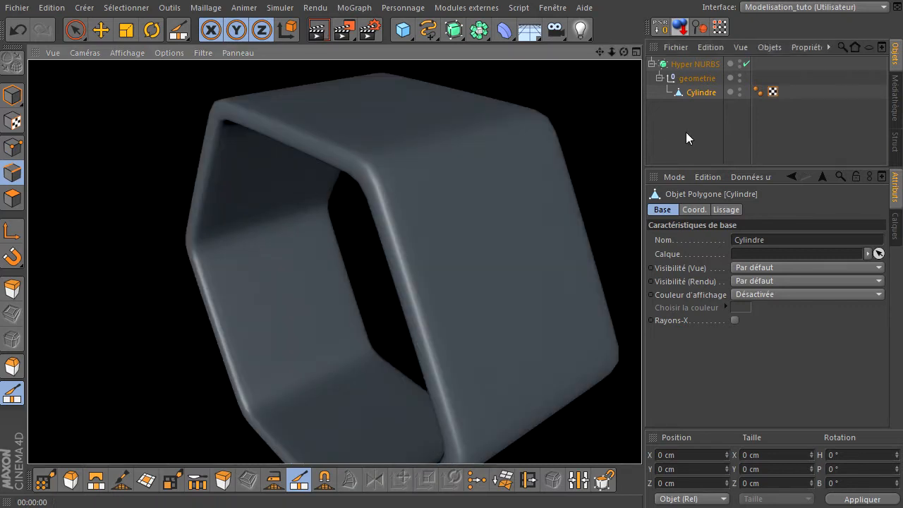
click(698, 93)
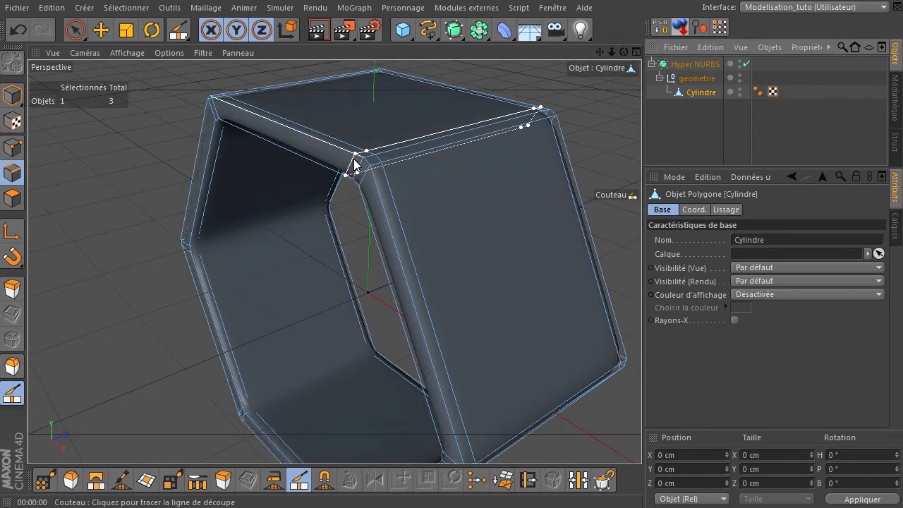
Cut an edge loop around the thickness of the front rim, close to its outer edge.
scroll(349, 215, up, 5)
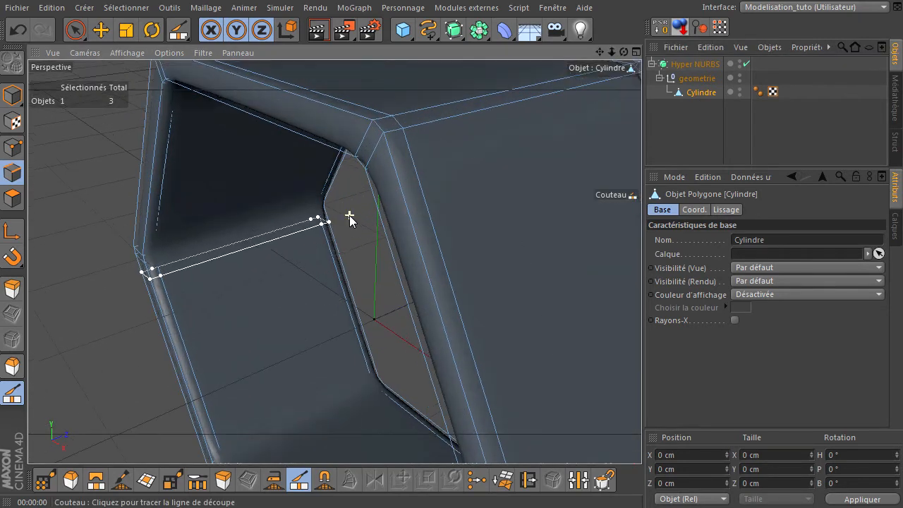
scroll(349, 215, up, 1)
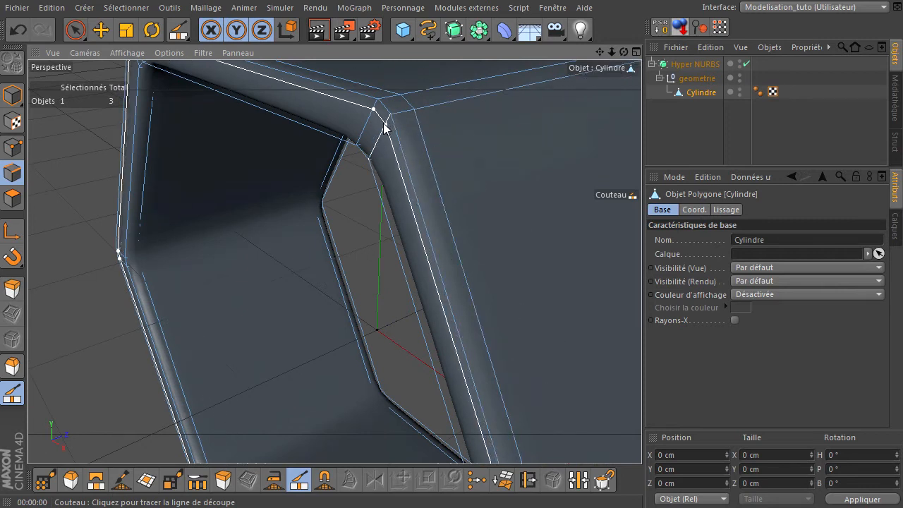
key(k)
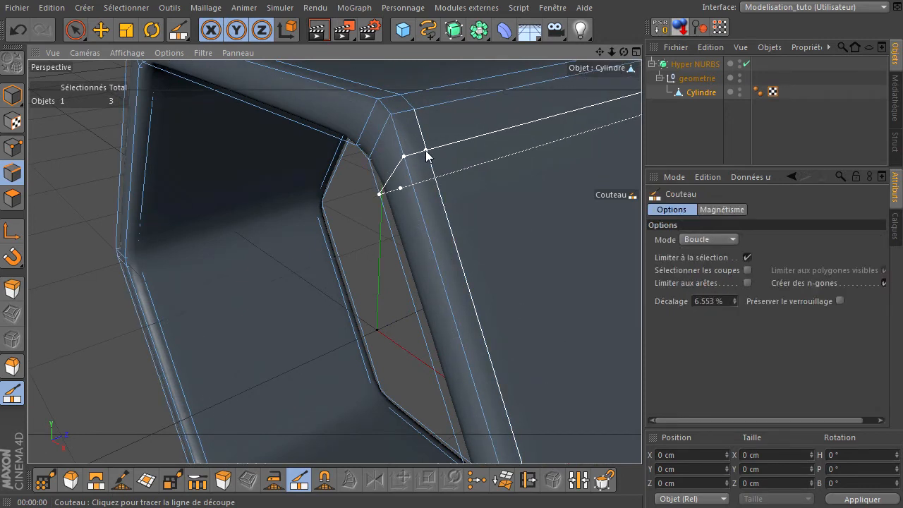
click(382, 125)
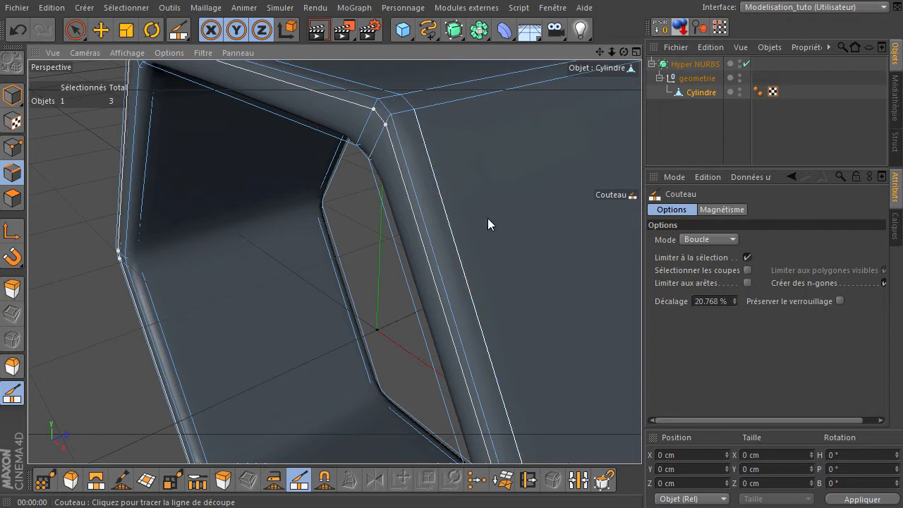
click(708, 300)
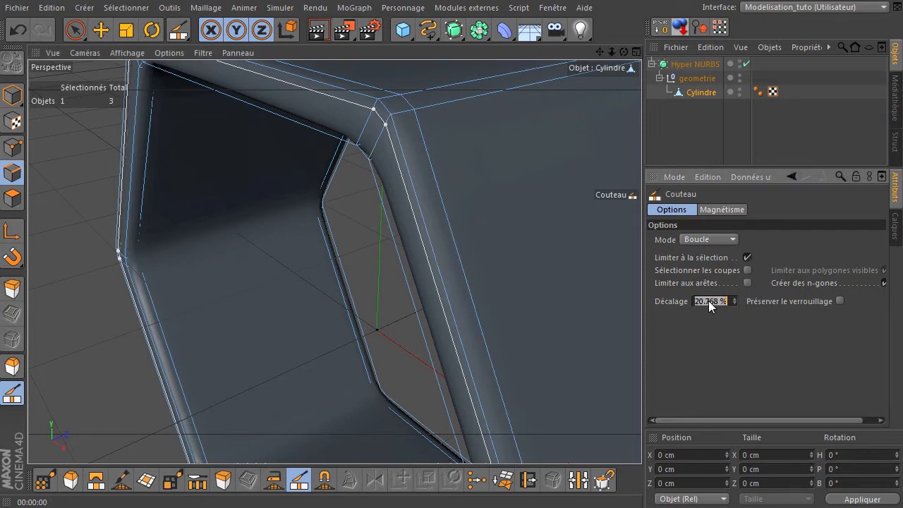
key(Return)
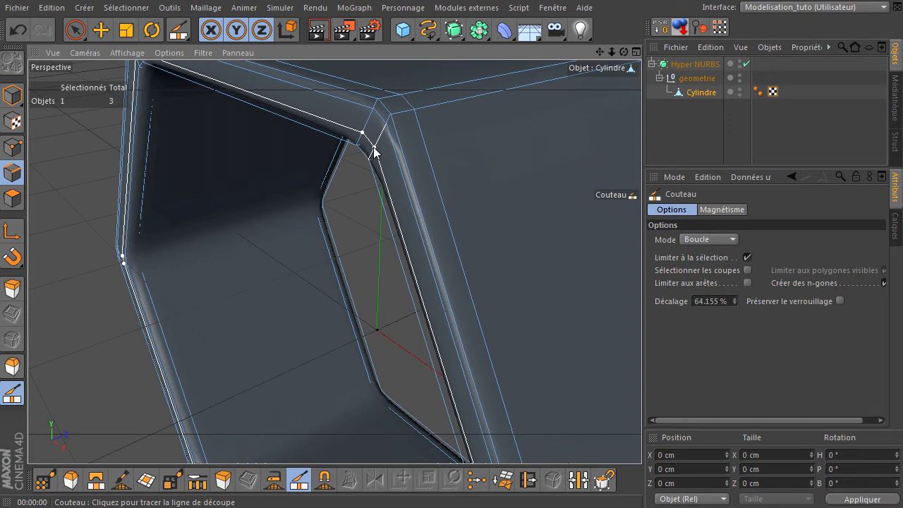
Cut a second edge loop around the front rim near its inner edge, with a Décalage of 80 %.
click(373, 148)
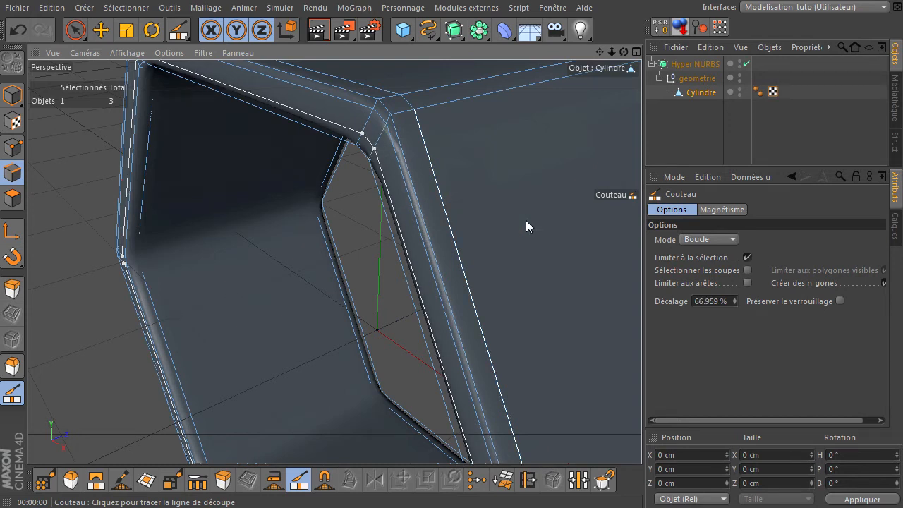
click(711, 299)
drag(624, 52, 698, 357)
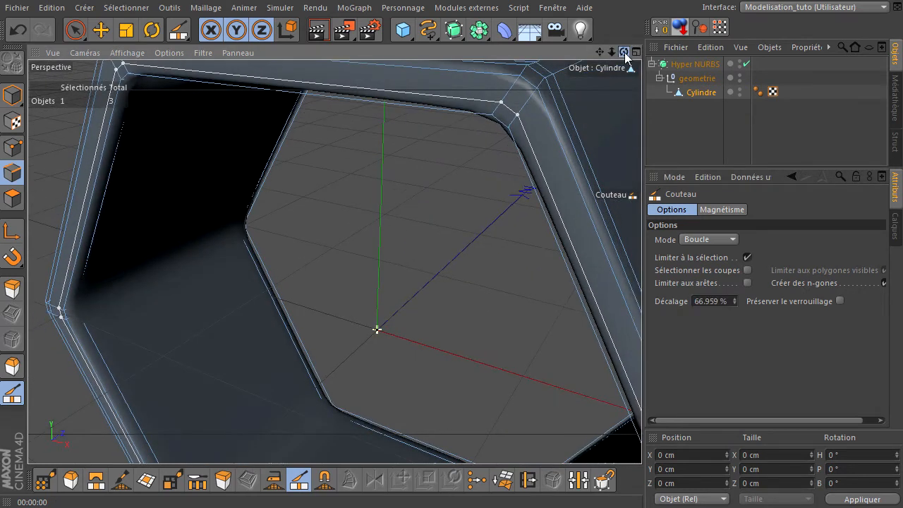
click(719, 301)
key(Return)
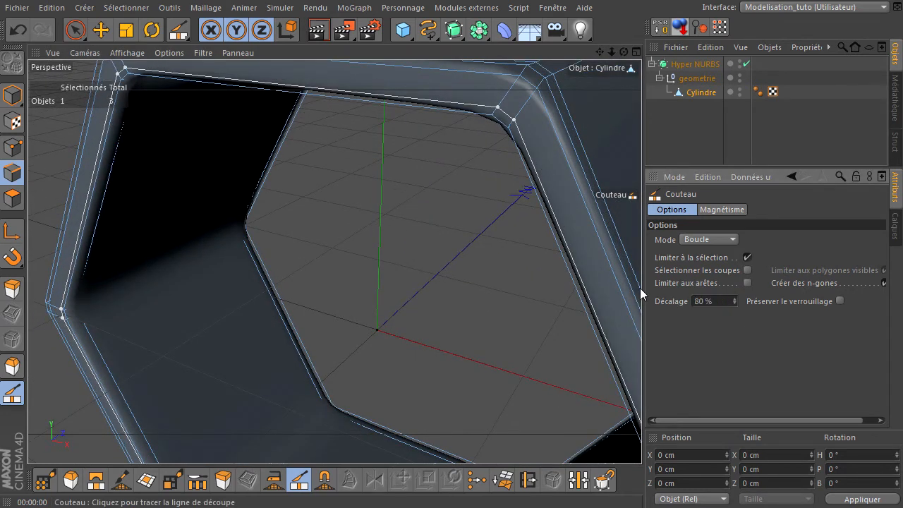
Cut an edge loop around the ring's back rim near its outer edge, with a Décalage of 20 %.
drag(624, 53, 641, 349)
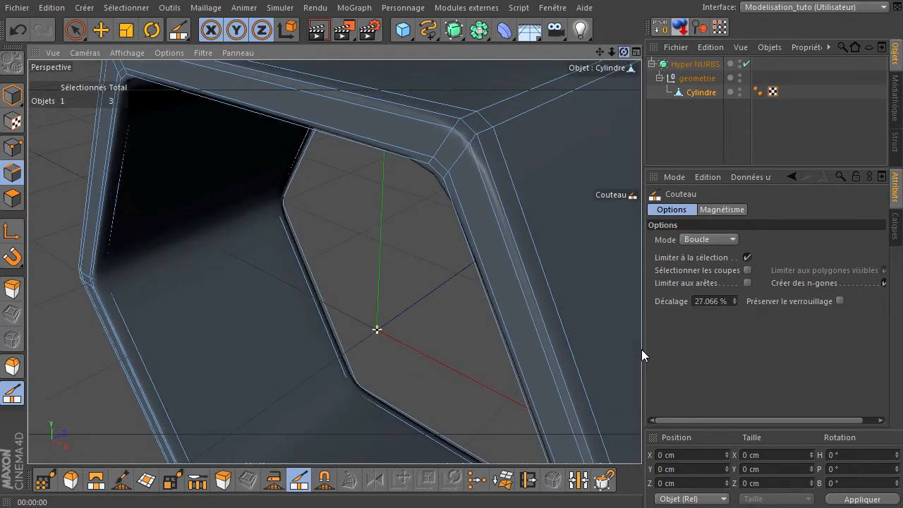
drag(612, 53, 649, 351)
mouse_move(609, 52)
mouse_down()
mouse_move(644, 349)
mouse_move(610, 53)
mouse_up()
drag(641, 349, 644, 350)
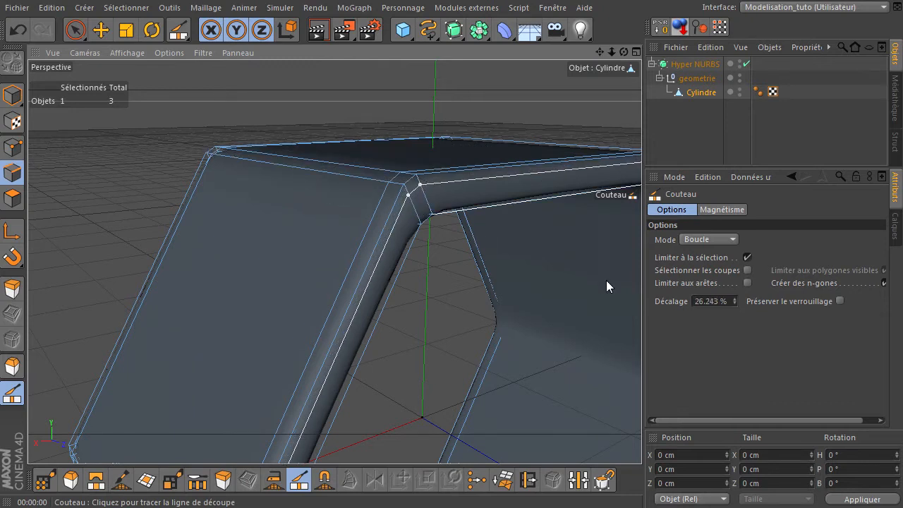
double_click(706, 303)
text(20)
key(Return)
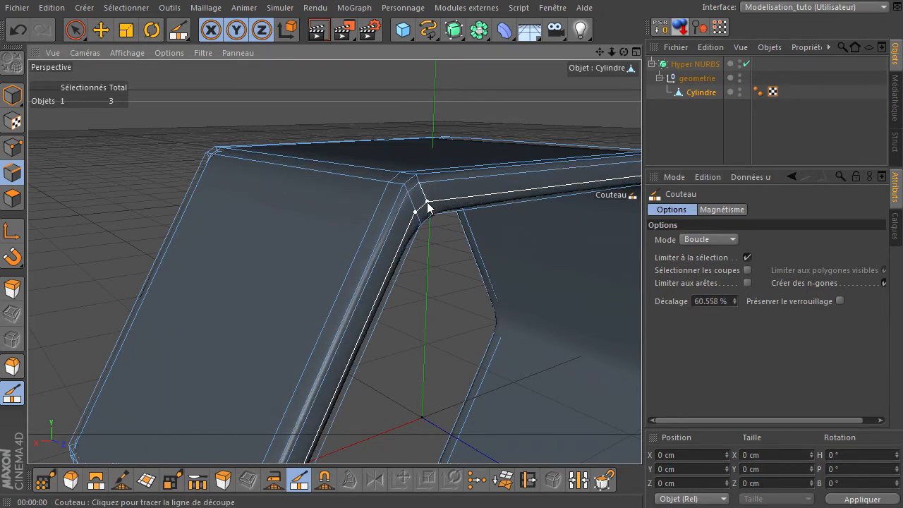
Cut a second edge loop around the back rim near its inner edge, with a Décalage of 80 %.
click(426, 201)
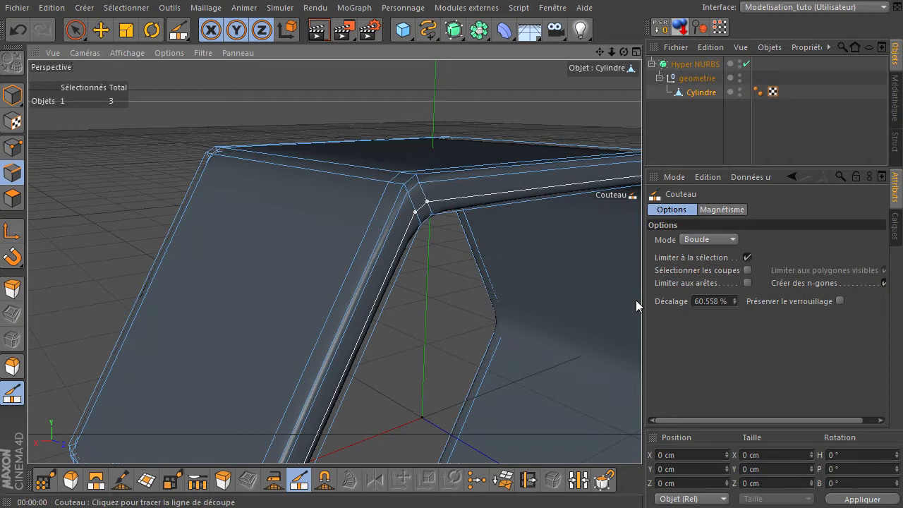
double_click(708, 301)
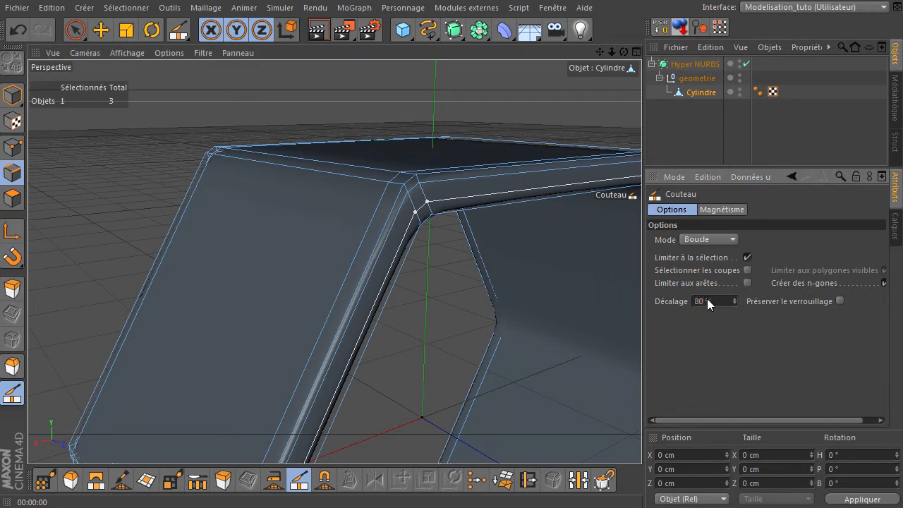
key(Return)
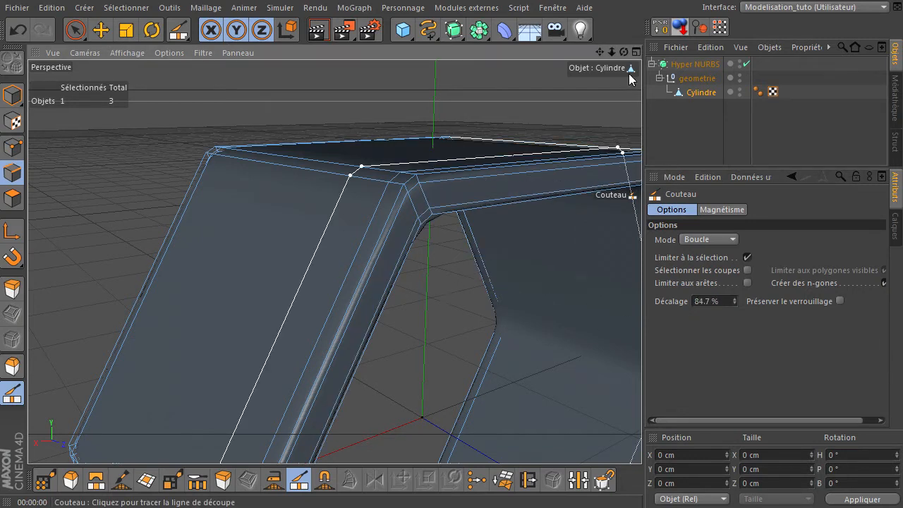
Deselect all objects and display the ring with Ombrage de Gouraud (lignes) shading and Iso-lignes.
drag(623, 51, 641, 349)
alt+drag(641, 349, 641, 349)
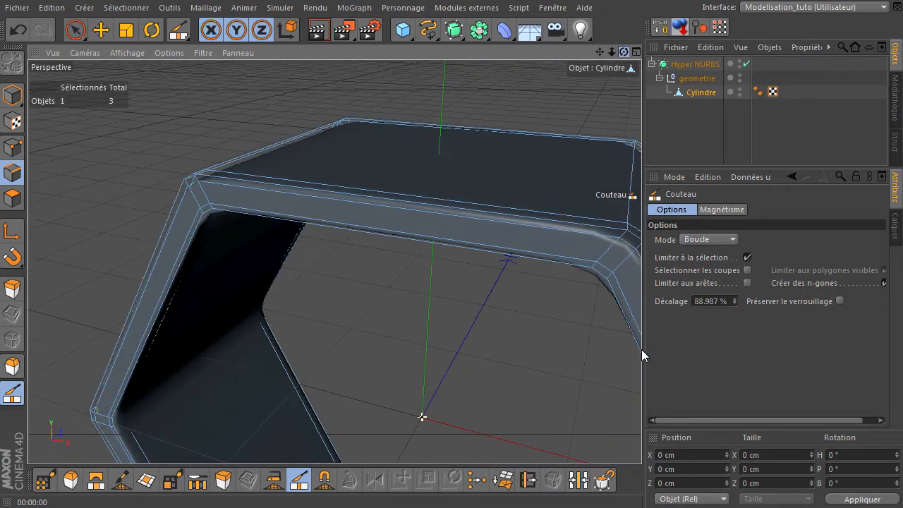
alt+drag(608, 53, 334, 261)
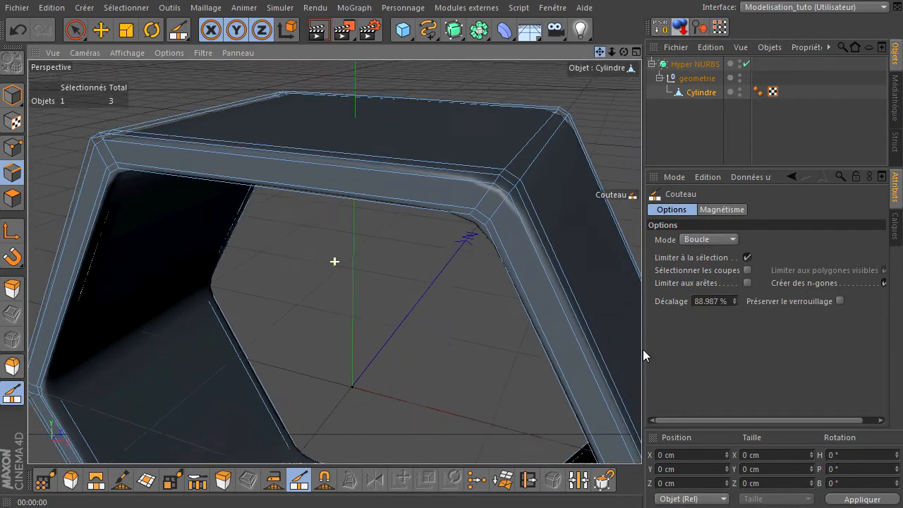
click(695, 66)
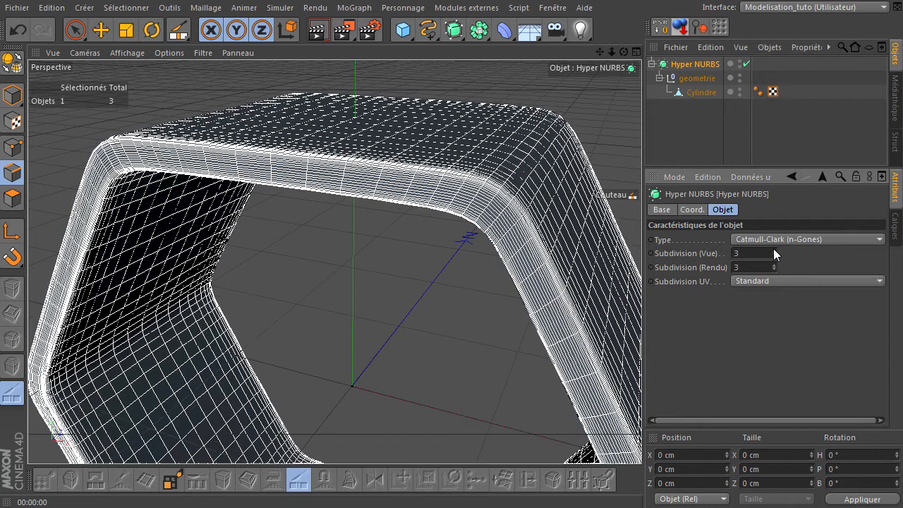
click(705, 138)
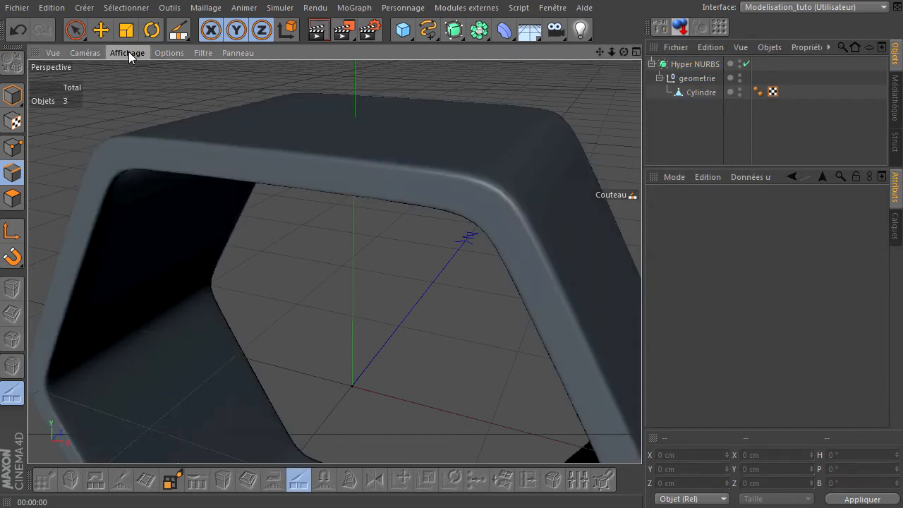
click(128, 52)
click(135, 88)
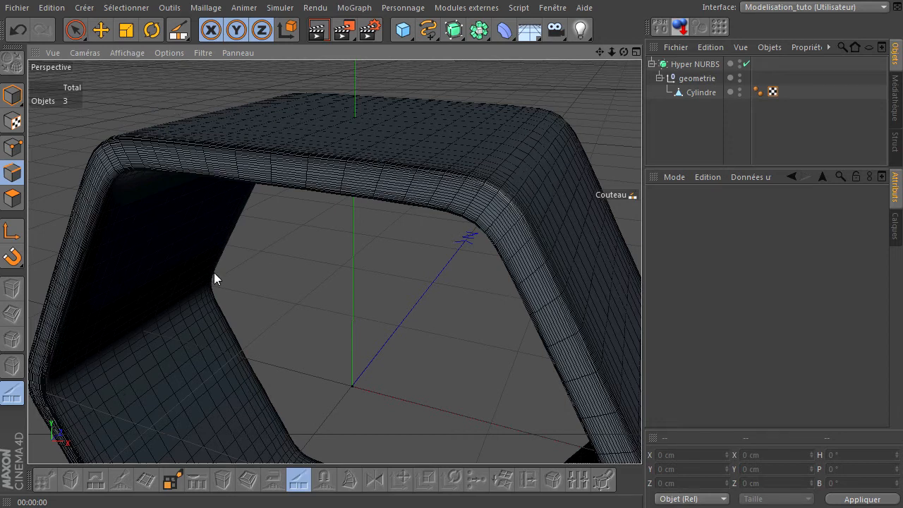
click(124, 53)
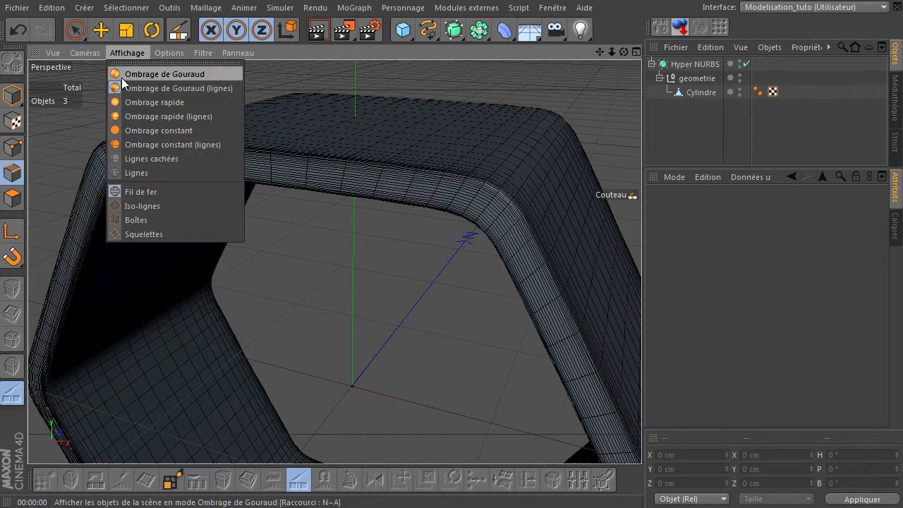
click(129, 207)
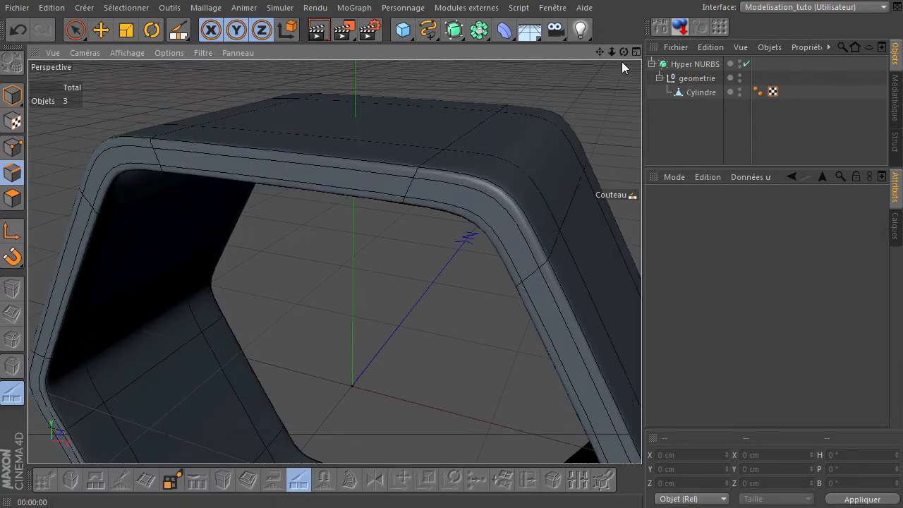
Render the perspective view with the whole ring in frame to check its smoothed edges.
drag(624, 52, 641, 349)
drag(612, 51, 641, 349)
click(318, 30)
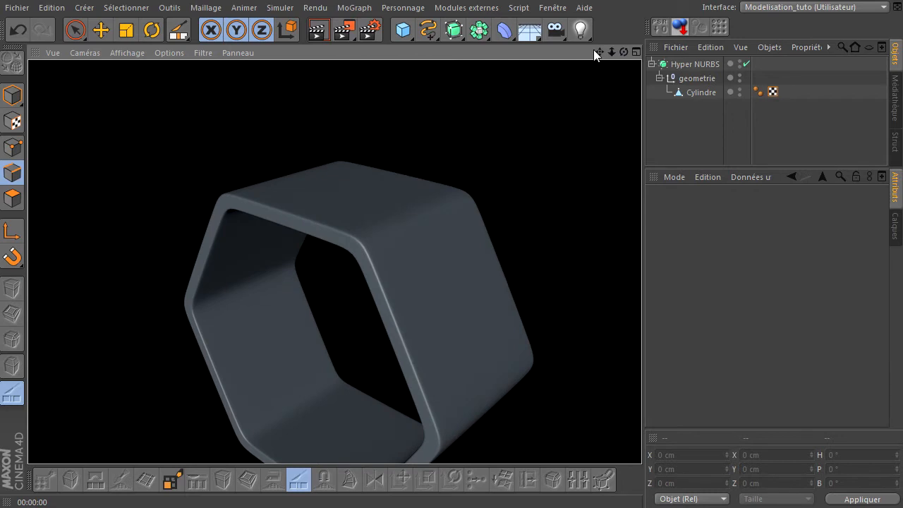
drag(596, 50, 641, 349)
click(322, 36)
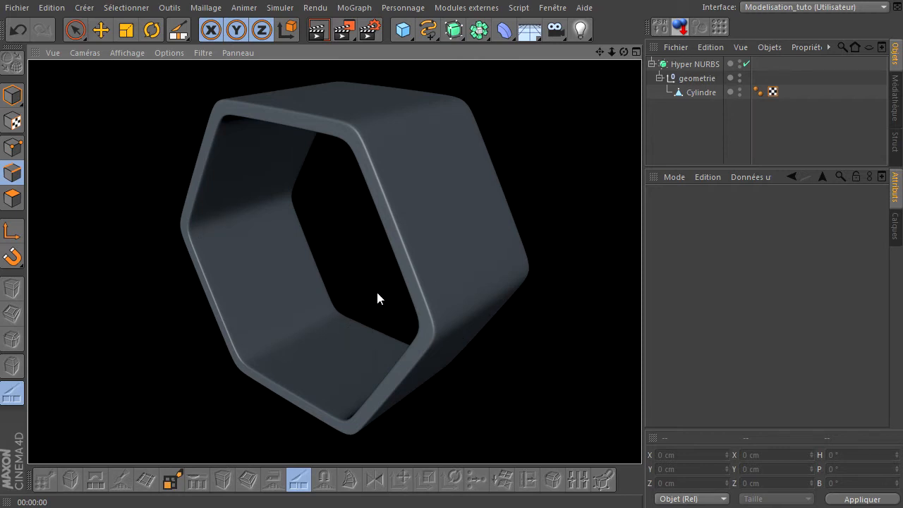
Switch to the four-view layout and add a Cylindre primitive oriented along +Z at the ring's centre.
click(75, 31)
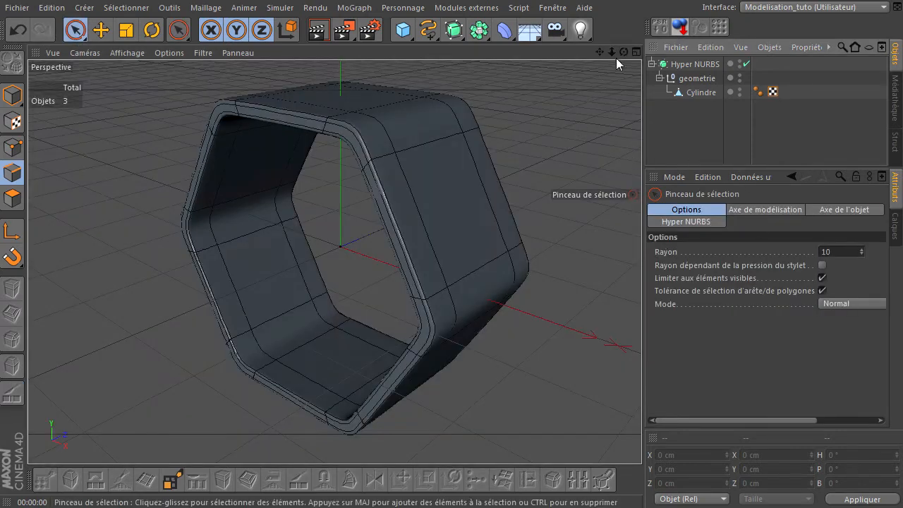
click(635, 53)
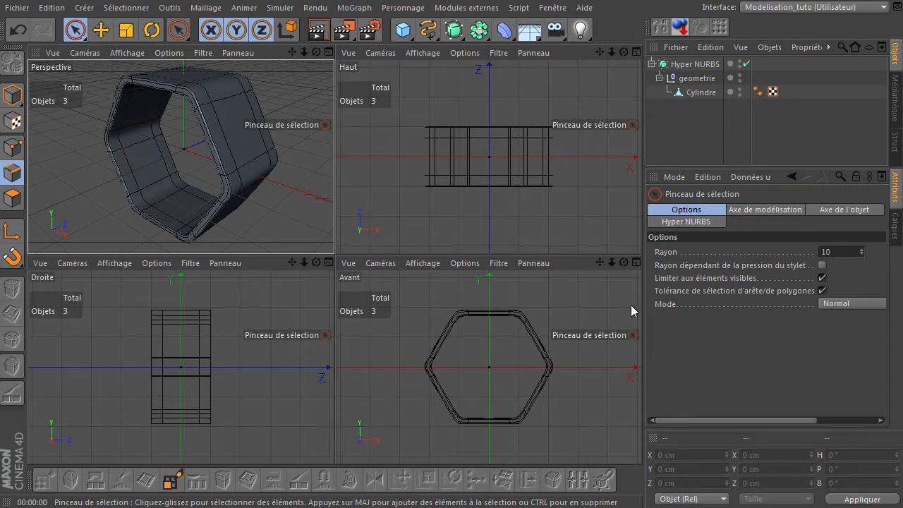
drag(611, 262, 640, 349)
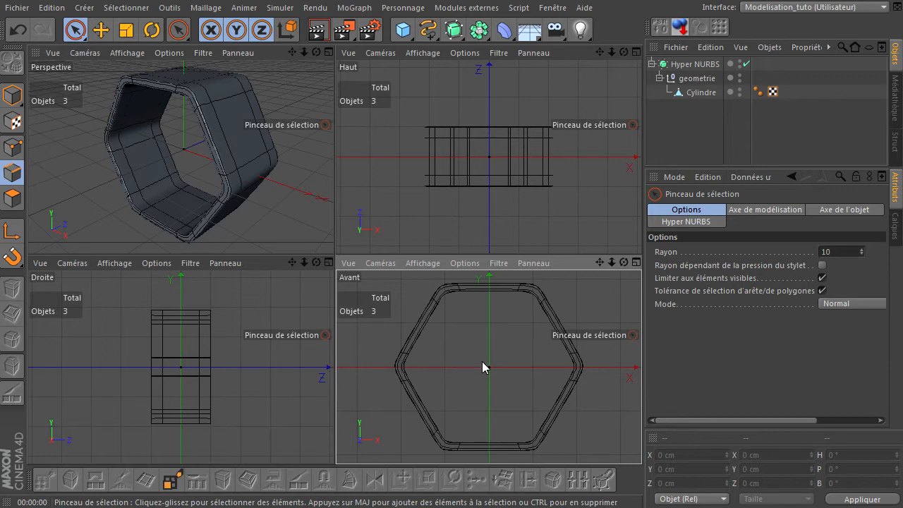
drag(403, 29, 773, 55)
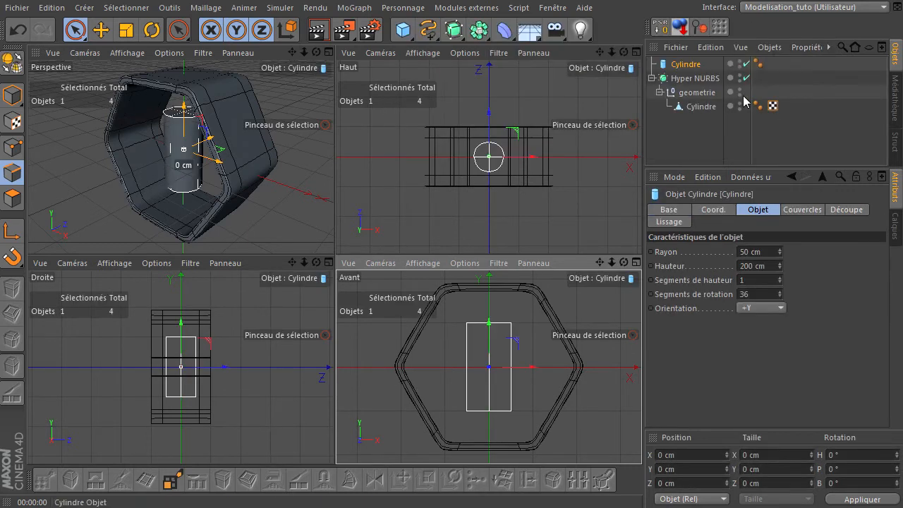
click(778, 308)
click(749, 373)
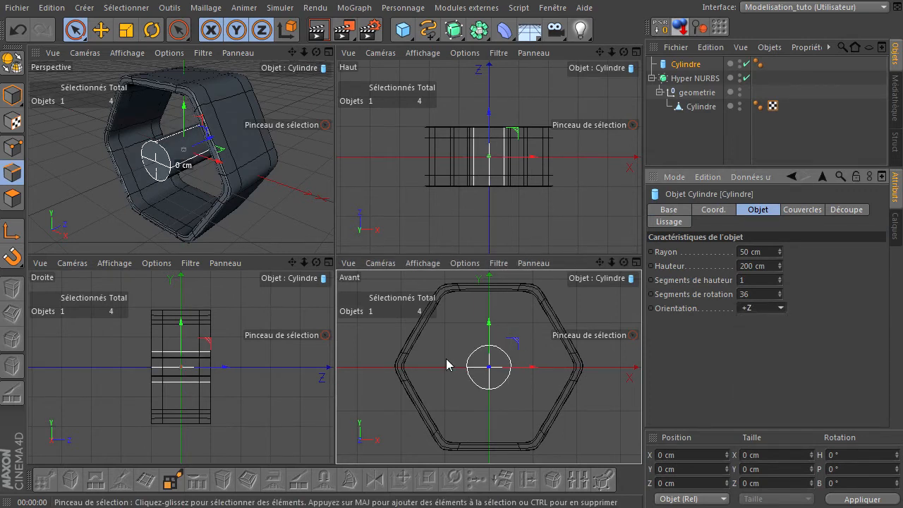
Set the new cylinder's Rayon to 60 cm.
click(762, 251)
text(70)
key(Return)
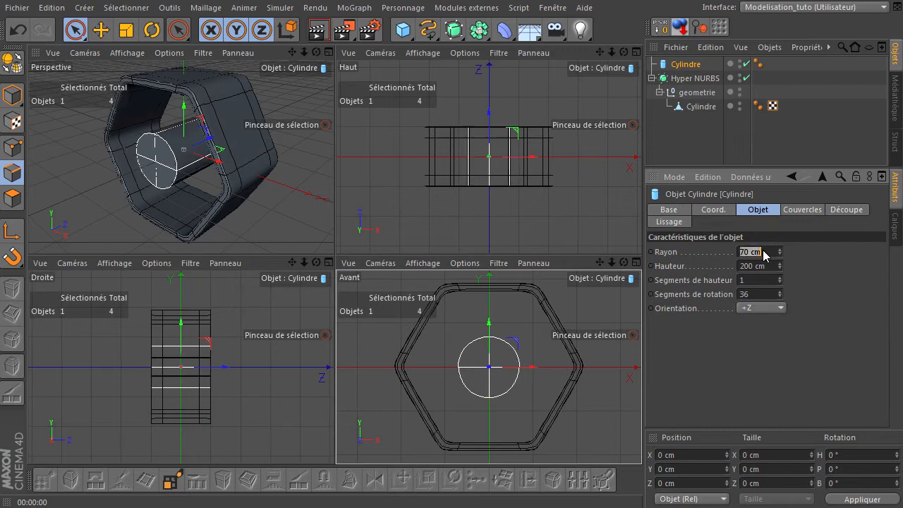
text(60)
key(Return)
Move the cylinder in the front view towards the ring's upper-right part, to about X 68 cm and Y 72 cm.
drag(488, 329, 491, 297)
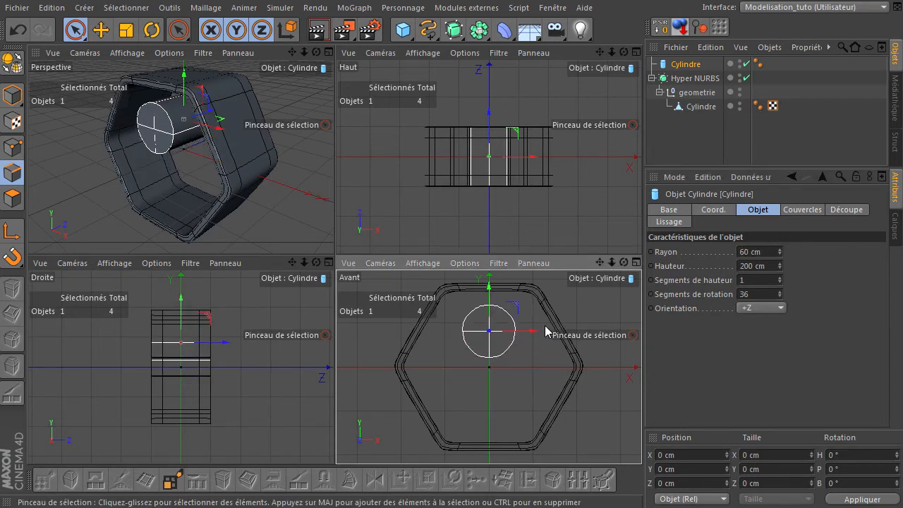
drag(536, 333, 565, 334)
drag(520, 291, 519, 297)
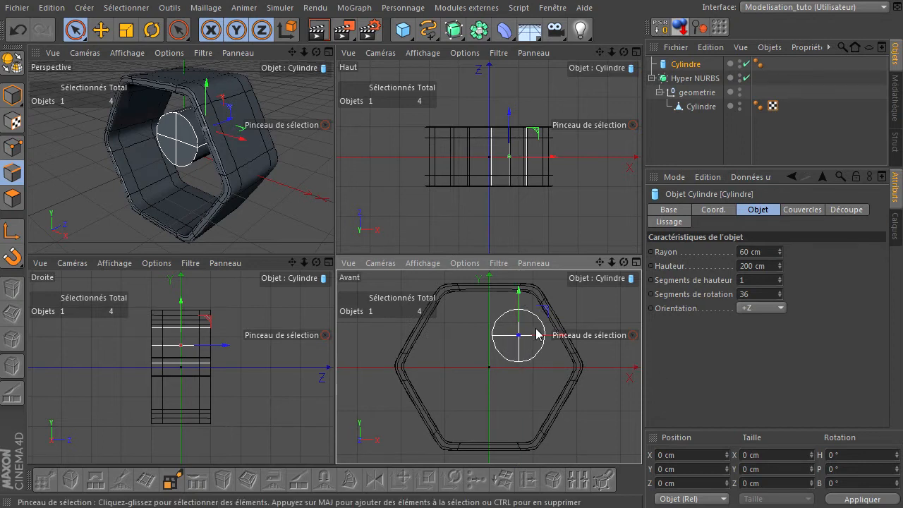
Duplicate the new cylinder in the object hierarchy.
click(680, 67)
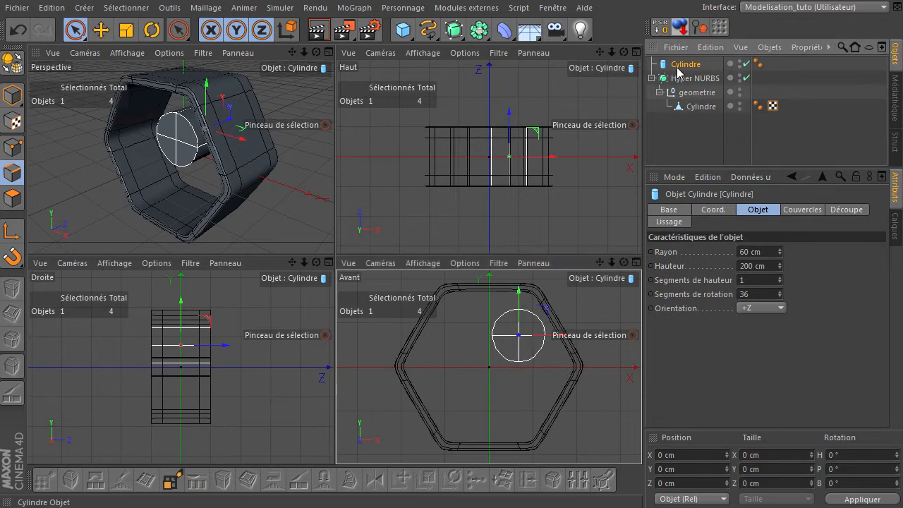
ctrl+drag(682, 68, 682, 80)
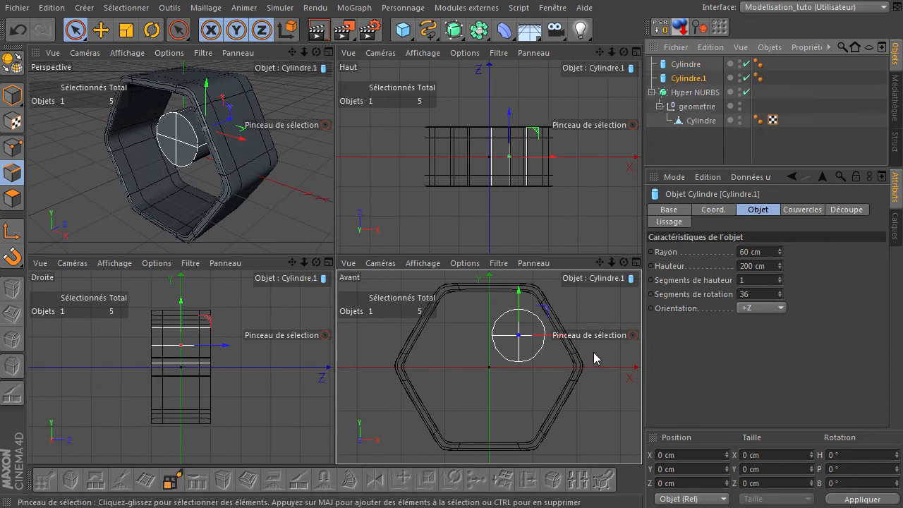
right_click(558, 343)
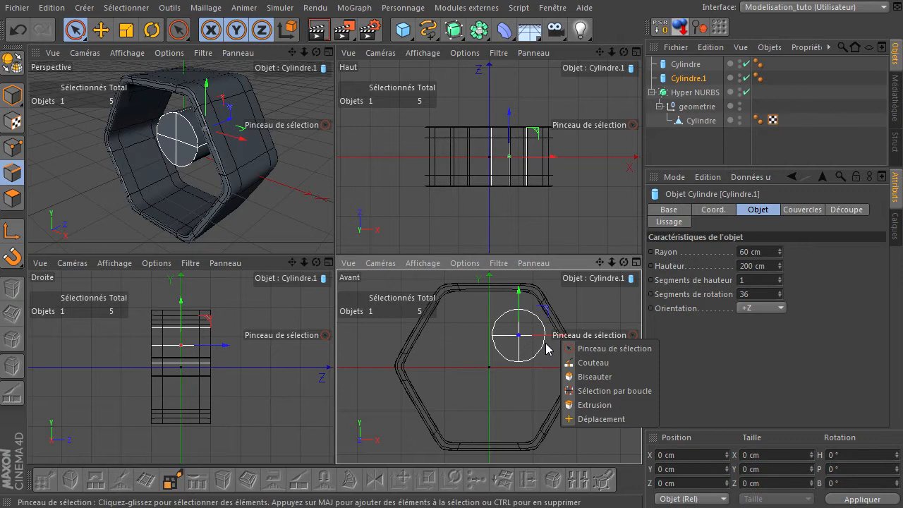
click(721, 354)
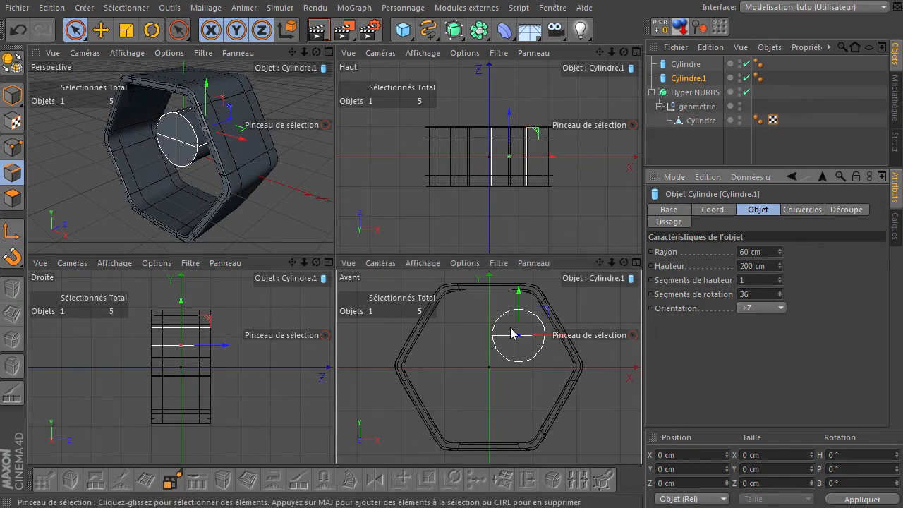
Switch from edge mode to model mode and delete the duplicate cylinder.
click(12, 95)
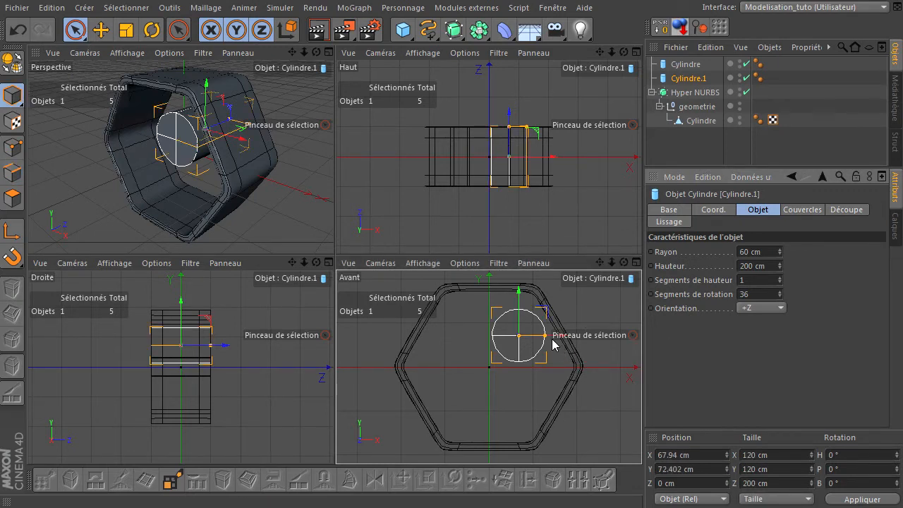
click(703, 85)
key(Delete)
Set the remaining cylinder primitive's position to X 70 cm and Y 70 cm.
click(697, 65)
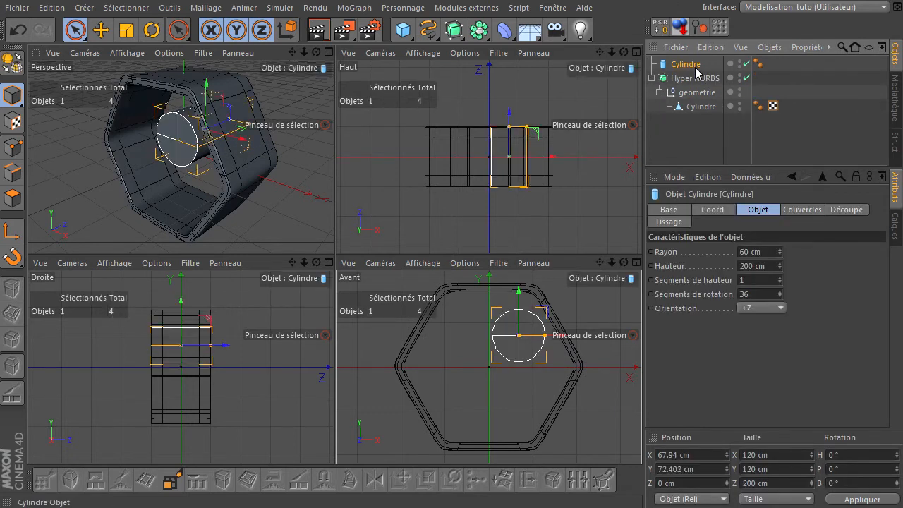
click(699, 457)
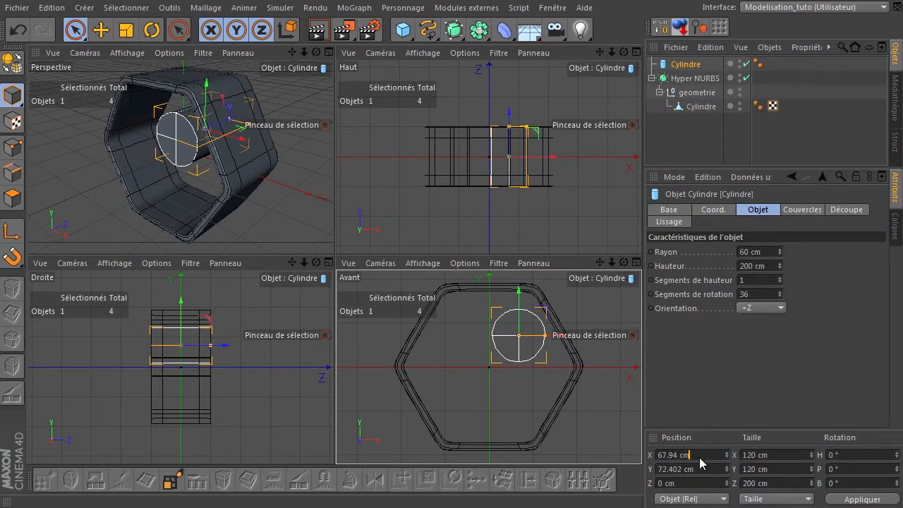
text(70)
click(689, 469)
text(70)
key(Return)
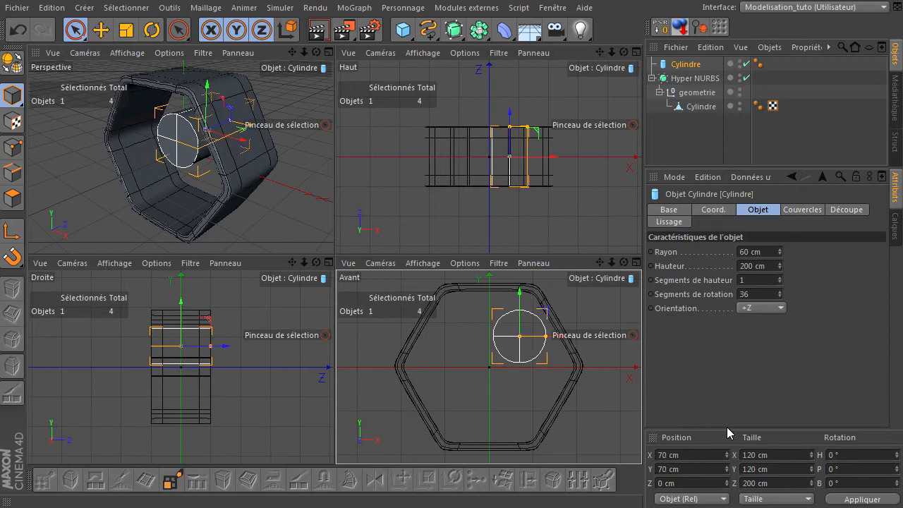
Duplicate the cylinder and set the copy's X position to -70 cm.
ctrl+drag(691, 65, 691, 72)
click(708, 455)
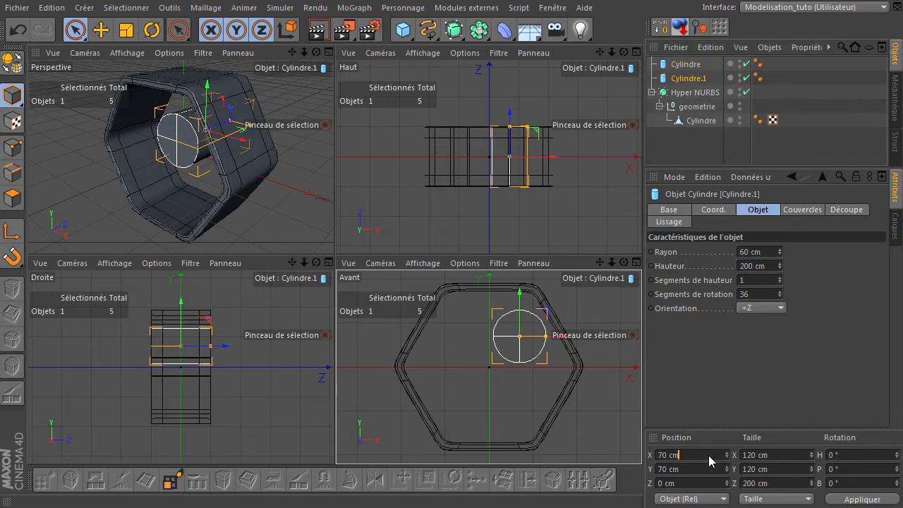
key(Home)
text(-)
key(Return)
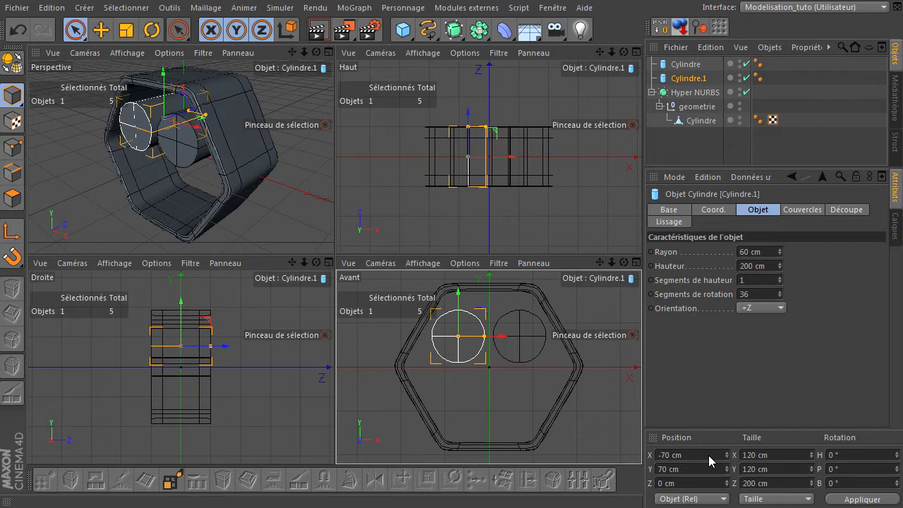
Duplicate the two upper cylinders together and set the copies' Y position to -70 cm.
click(697, 65)
shift+click(693, 79)
ctrl+drag(693, 80, 693, 86)
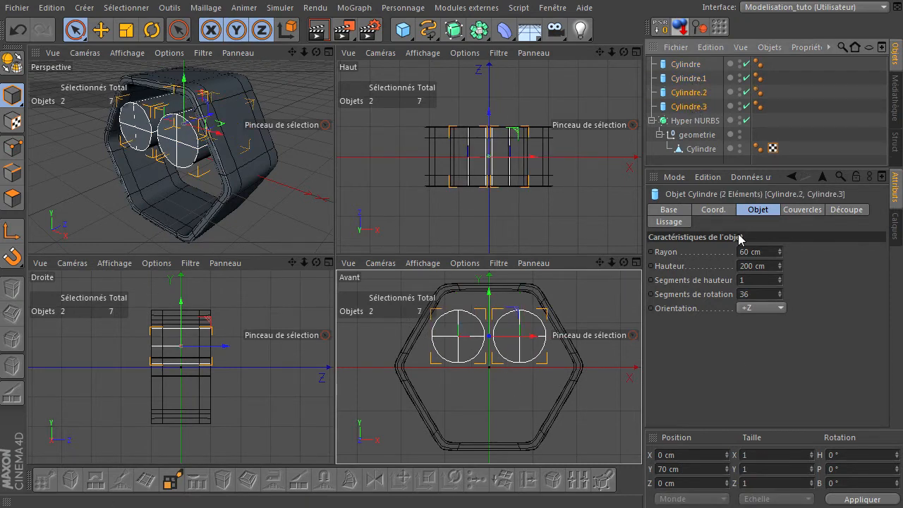
click(686, 470)
text(-)
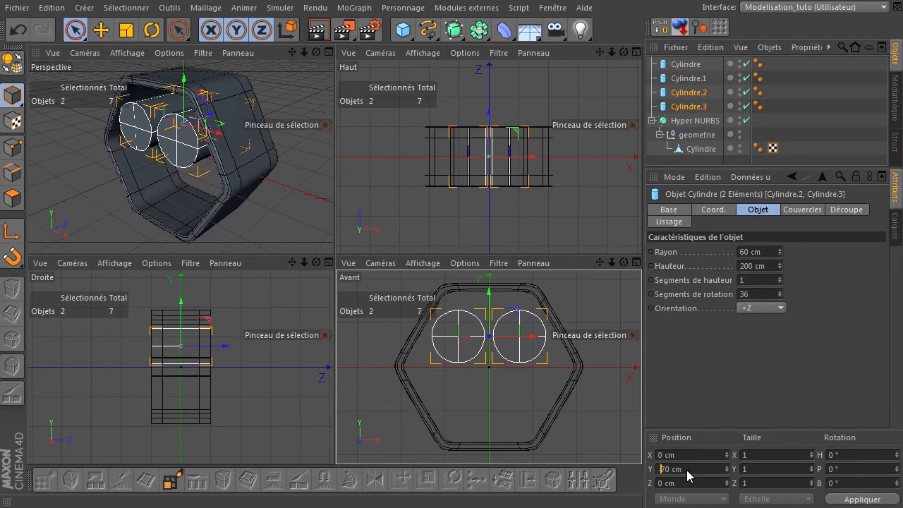
key(Return)
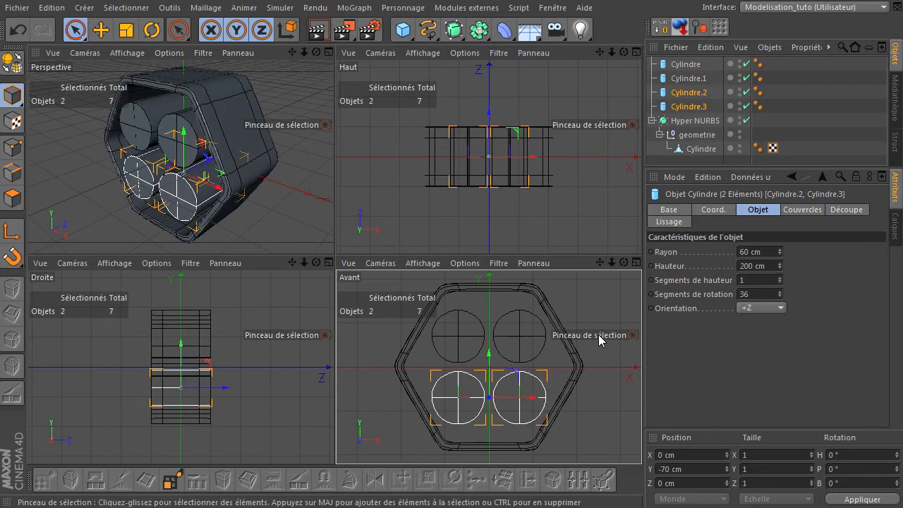
Group all four cylinder primitives under one null object.
click(694, 65)
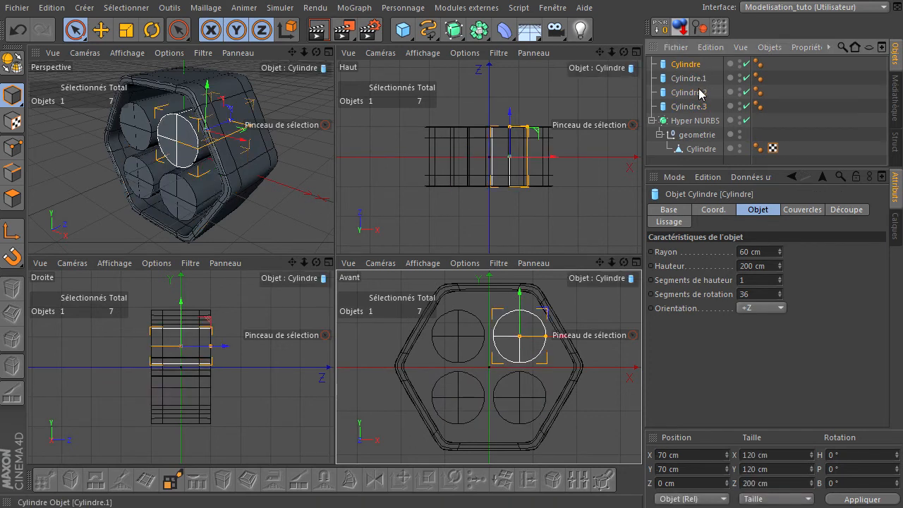
shift+click(696, 106)
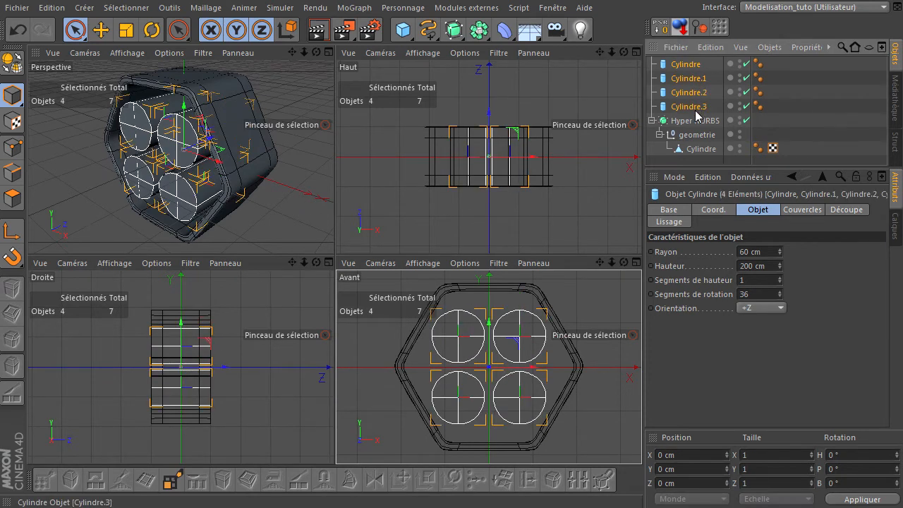
key(alt+g)
Move the cylinder group along the positive Z axis so the cylinders protrude from the back of the hexagonal ring.
middle_click(296, 148)
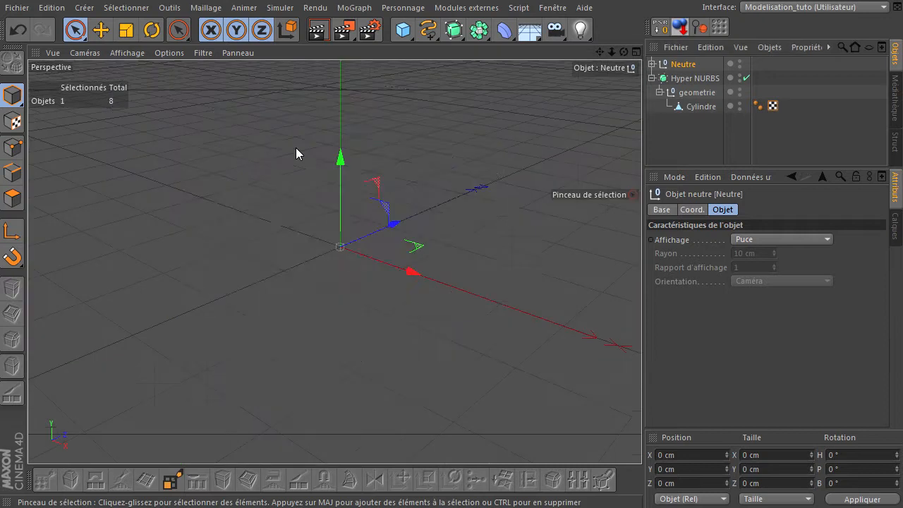
drag(622, 53, 641, 357)
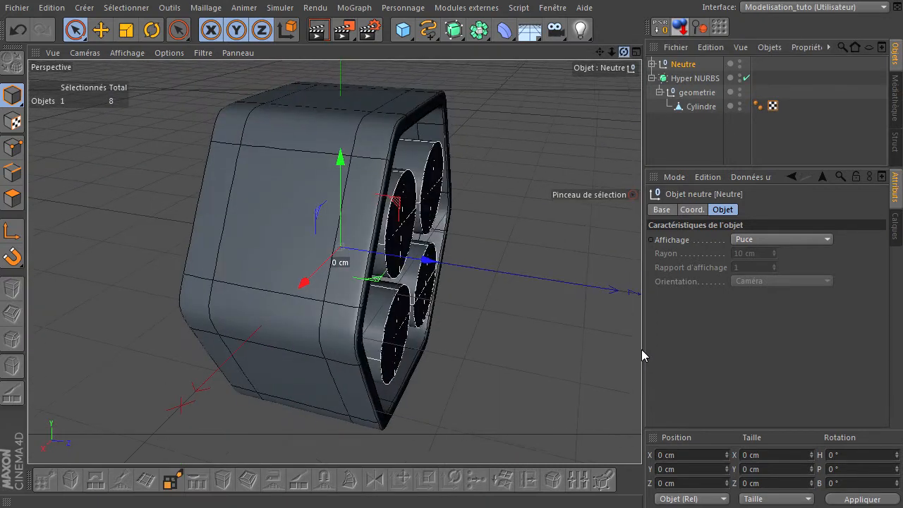
drag(425, 263, 478, 268)
click(564, 316)
drag(623, 52, 641, 350)
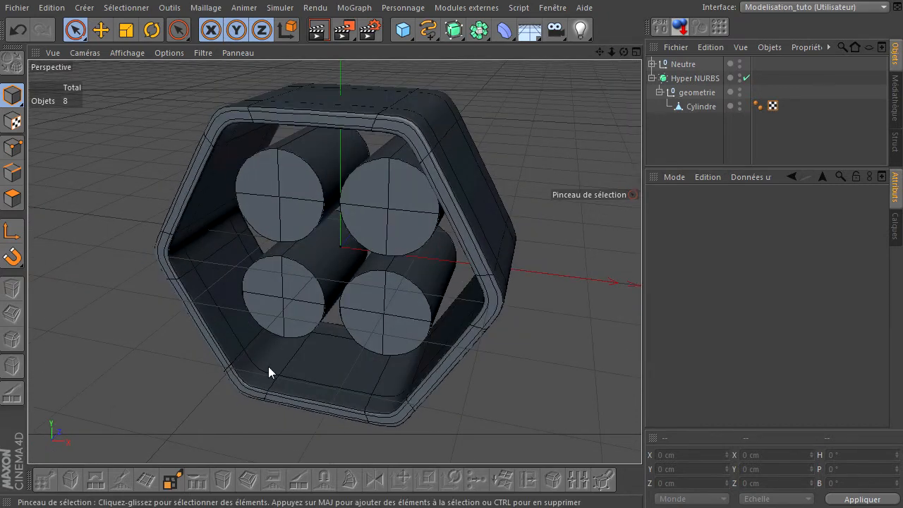
Add a Disc primitive and orient it along +Z.
click(403, 30)
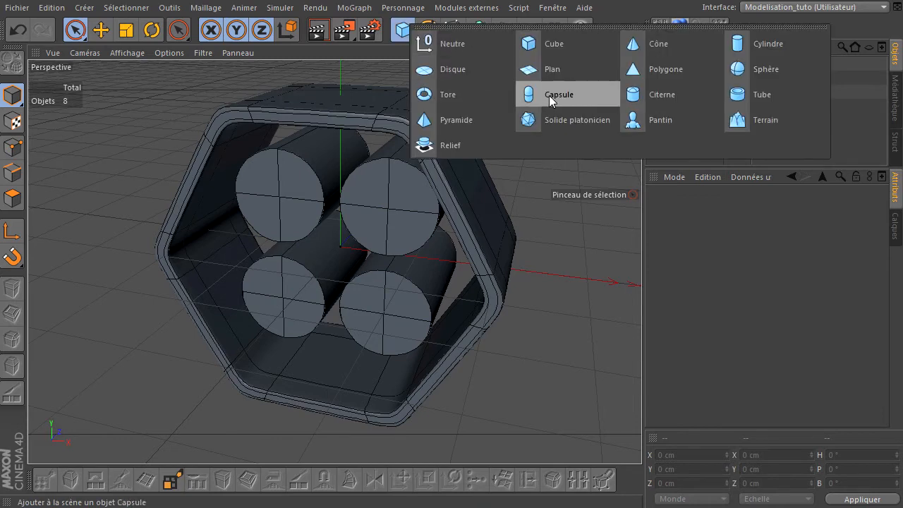
click(454, 69)
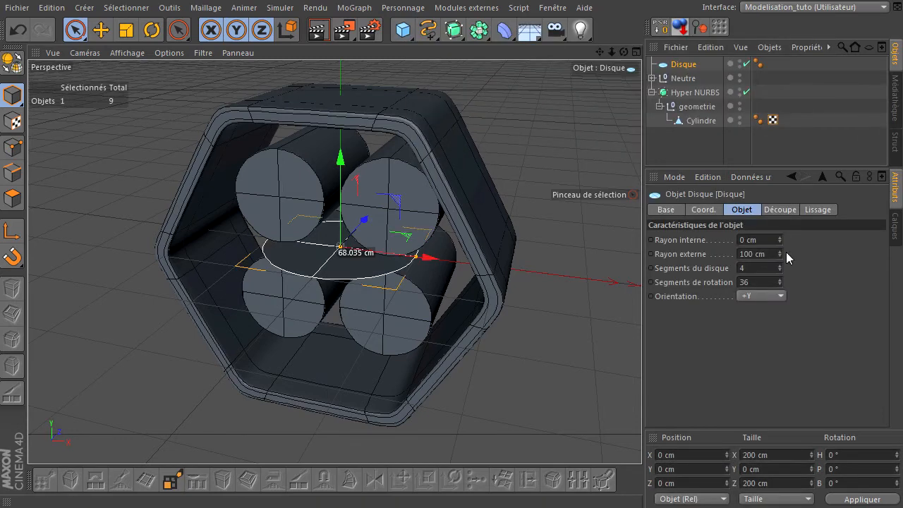
click(757, 296)
click(763, 365)
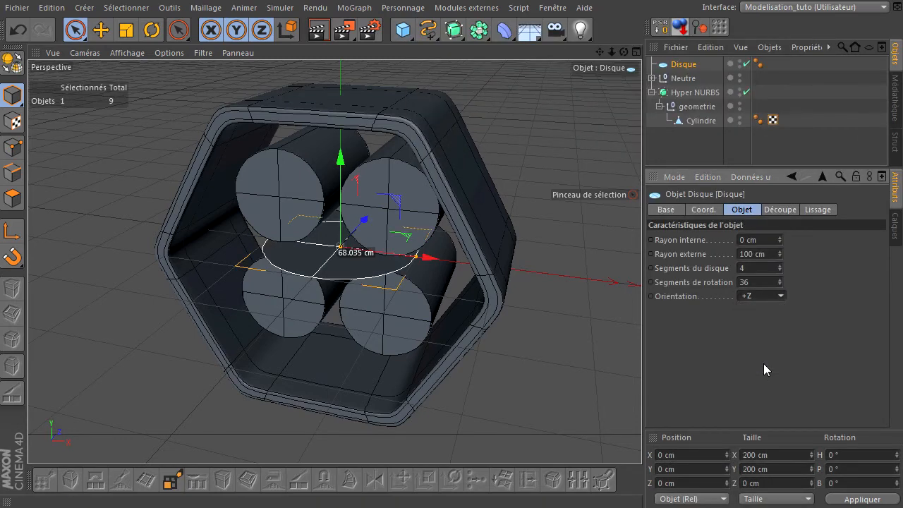
Give the disc 1 disc segment, 6 rotation segments and an outer radius of 205 cm.
click(765, 268)
text(1)
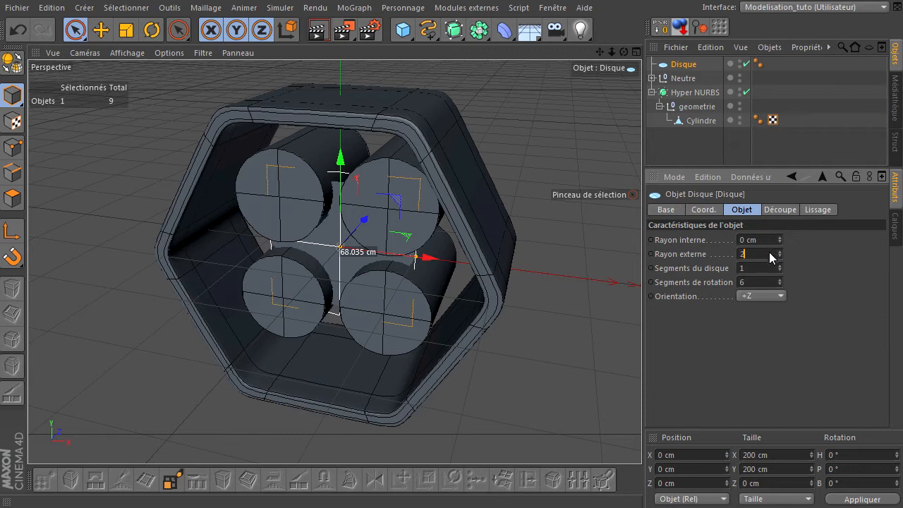
key(Return)
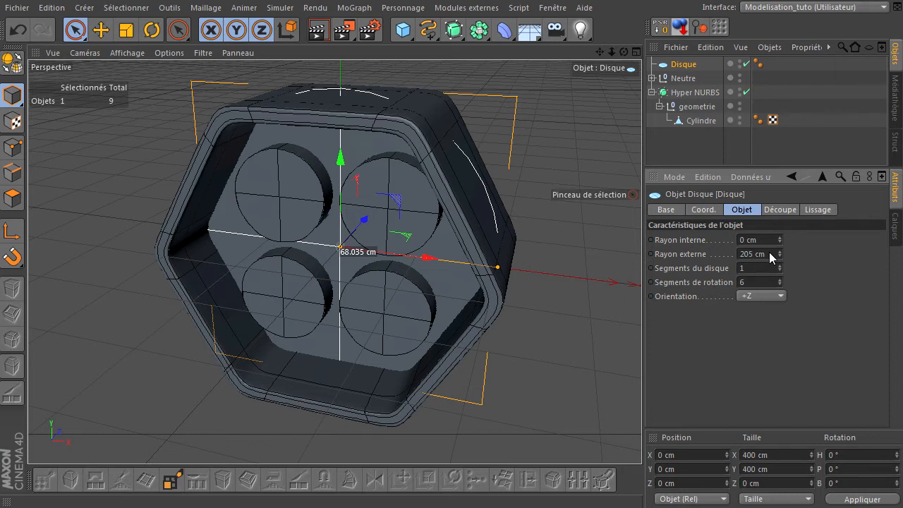
key(Return)
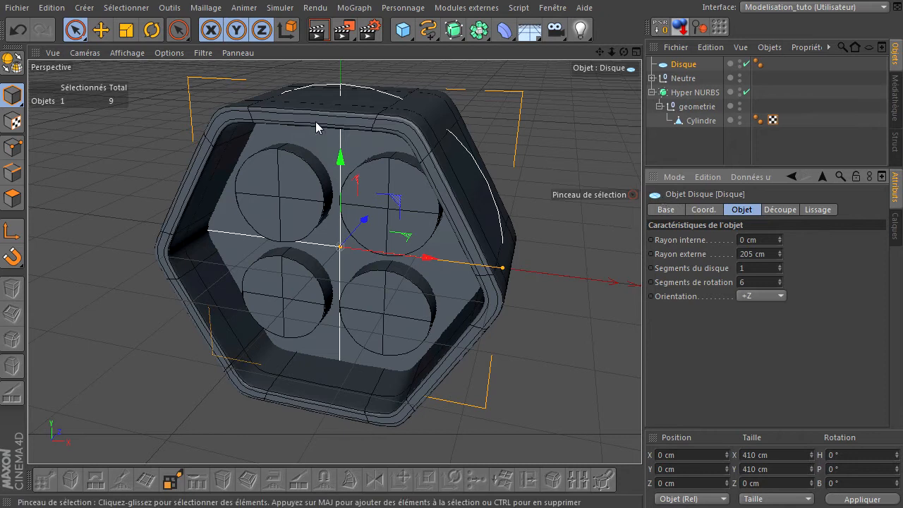
Make the disc editable and move it along Z to about -58.9 cm, just inside the ring's front opening.
click(12, 63)
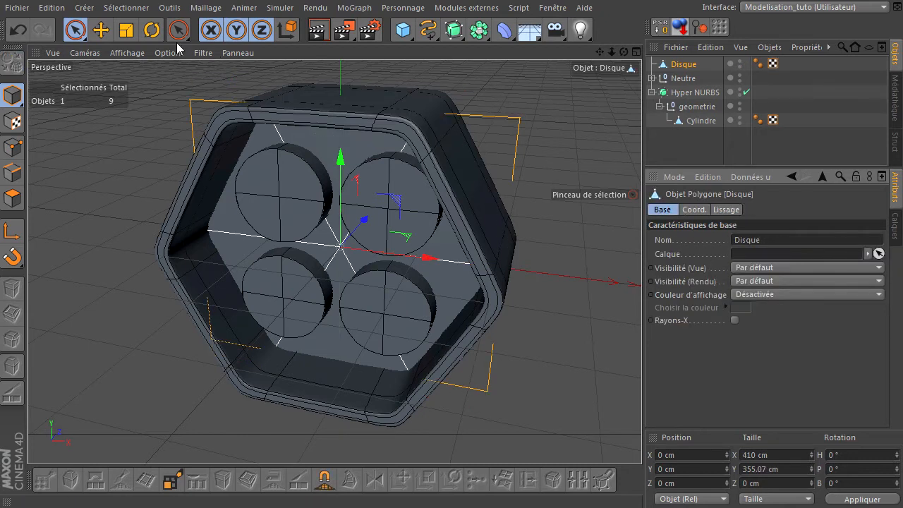
click(101, 30)
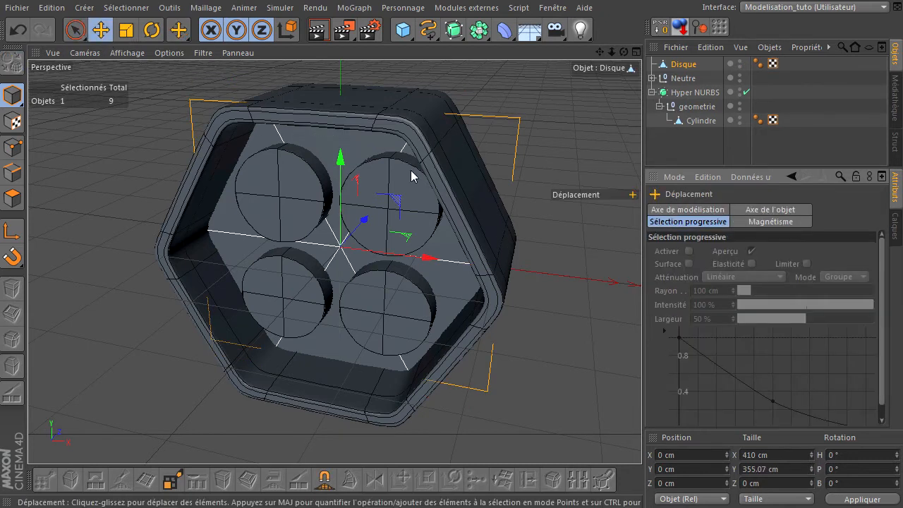
click(683, 65)
drag(366, 223, 348, 237)
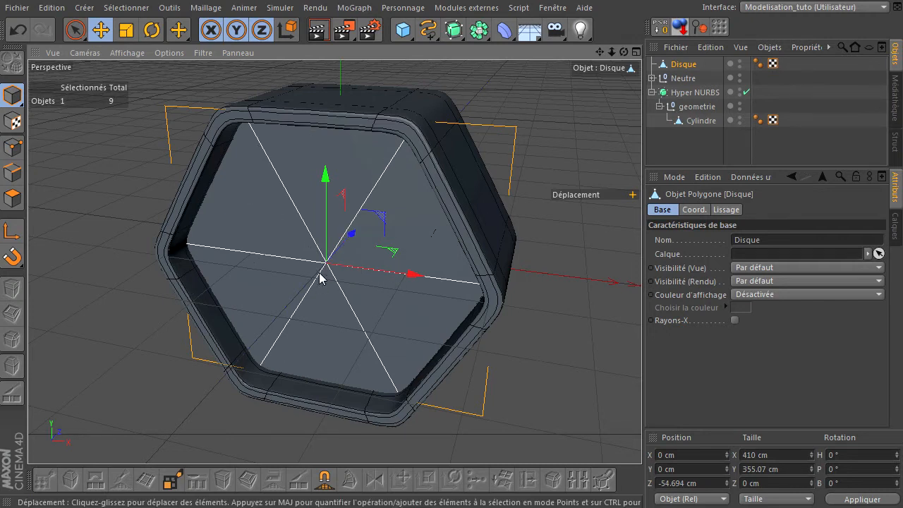
key(ctrl+z)
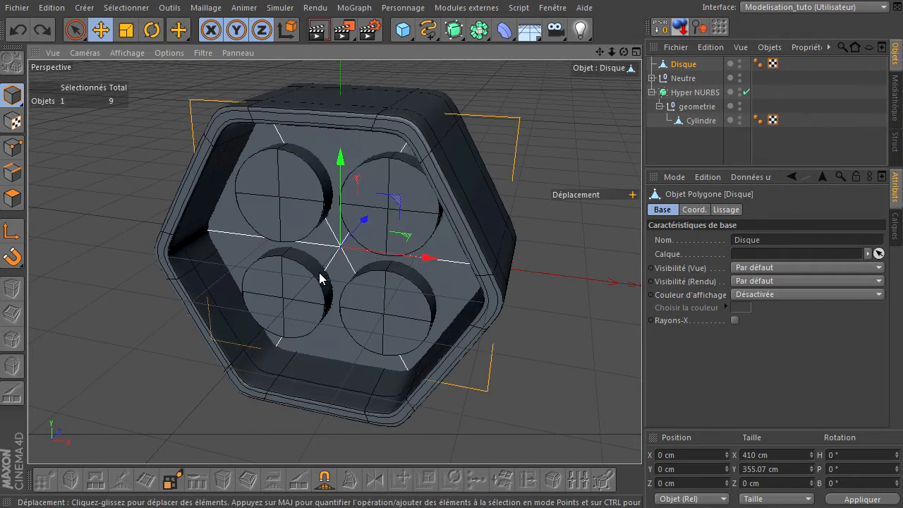
drag(370, 214, 352, 234)
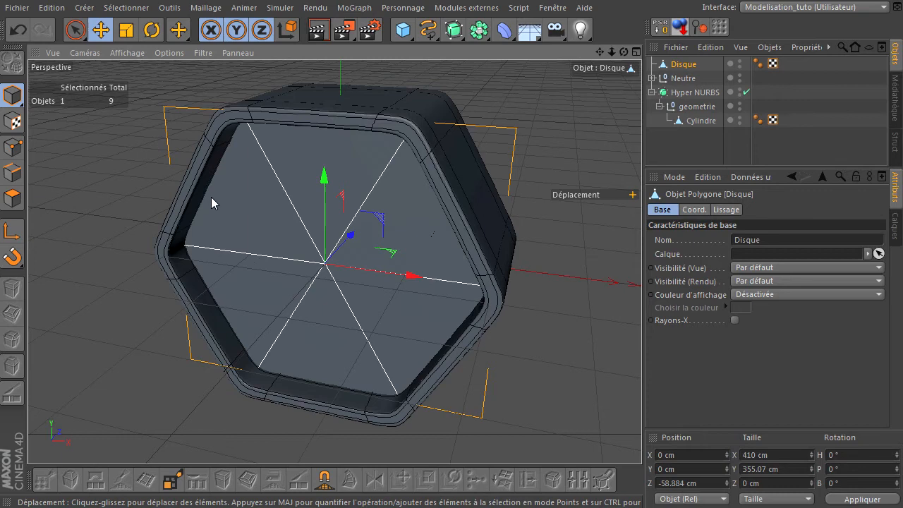
drag(623, 51, 641, 349)
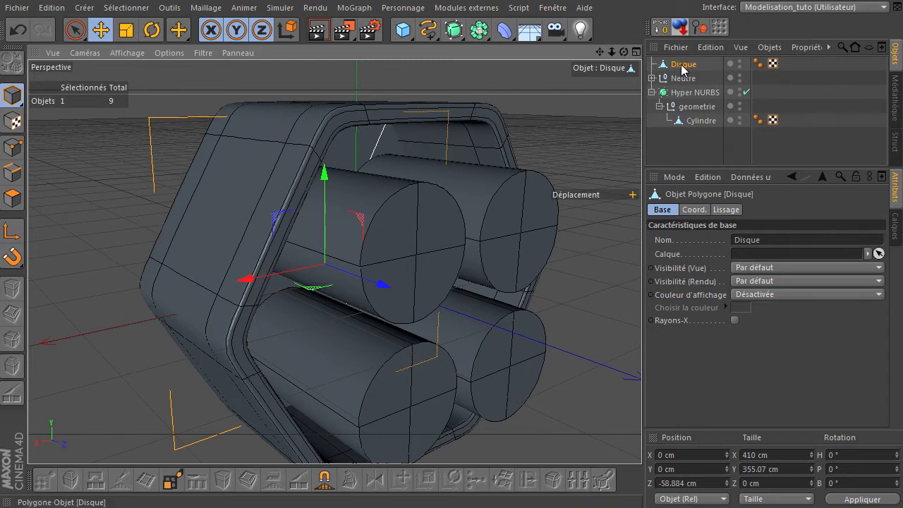
ctrl+drag(682, 65, 679, 72)
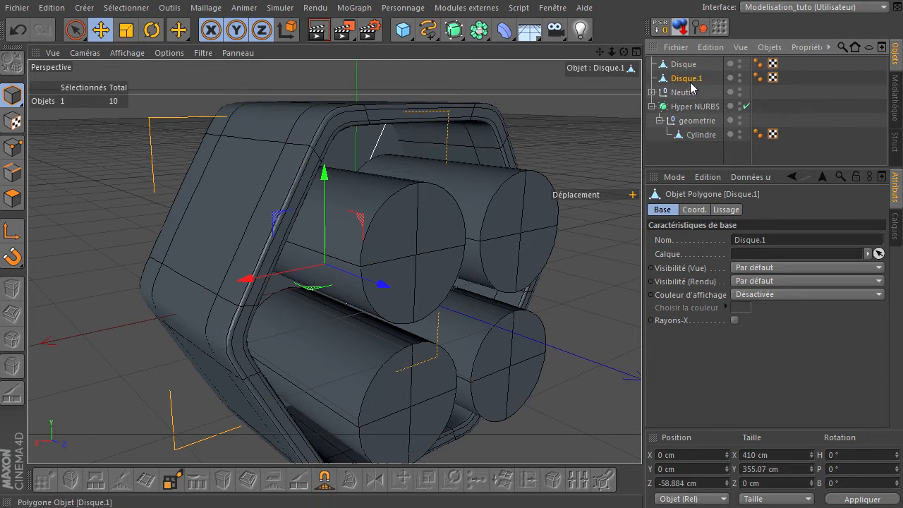
key(Delete)
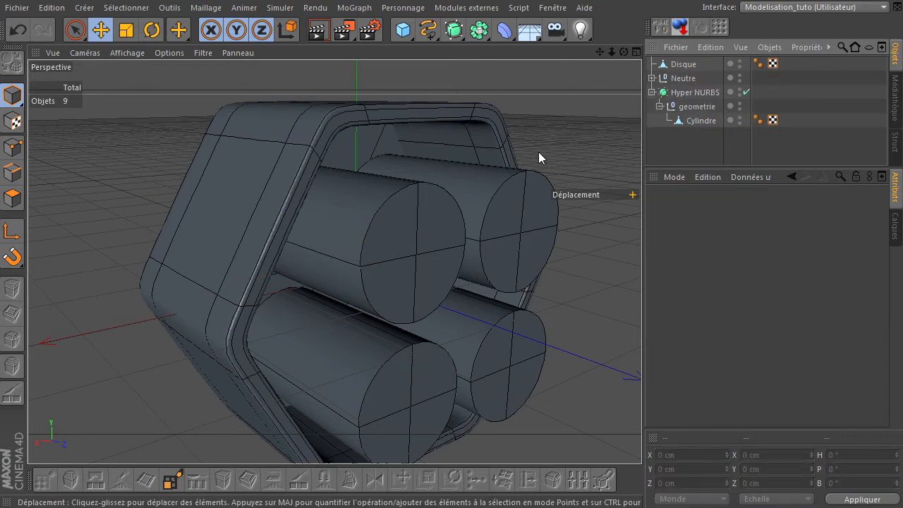
click(683, 64)
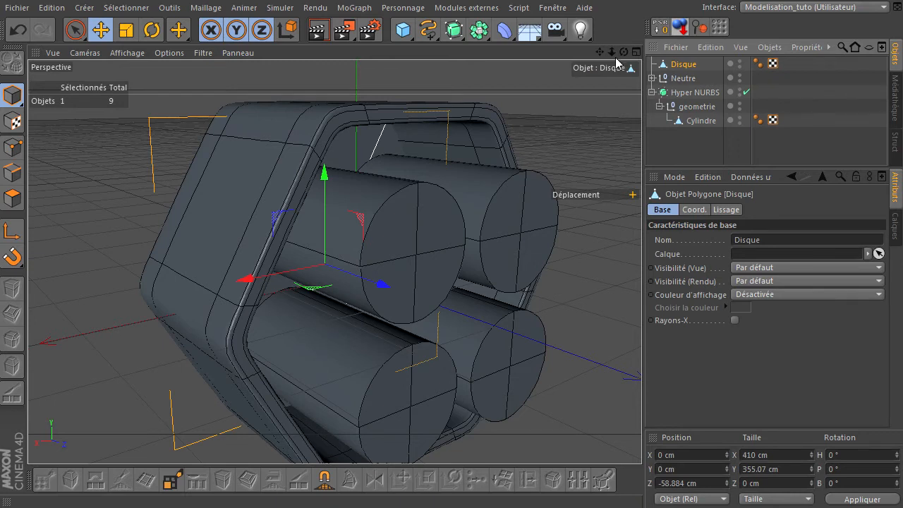
Duplicate the hexagonal disc along Z and place the copy at about 58.3 cm, inside the ring's back opening.
scroll(638, 349, down, 5)
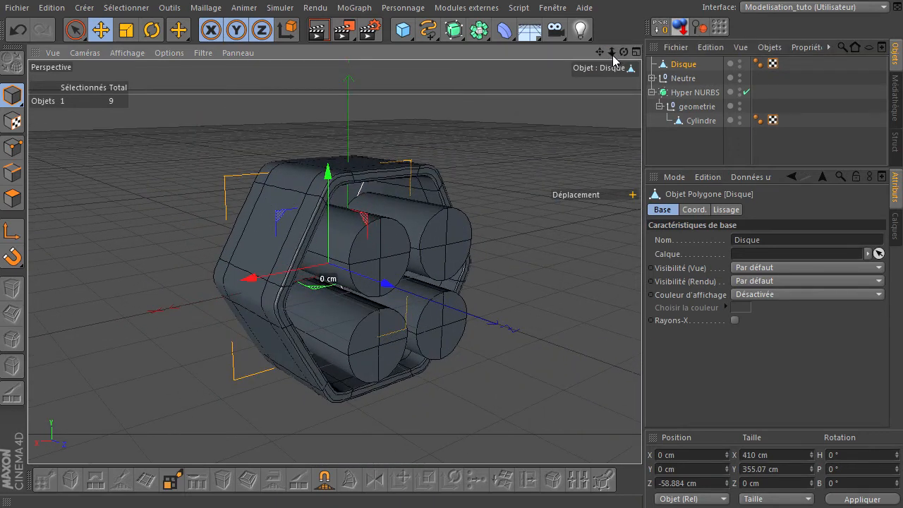
drag(623, 53, 641, 349)
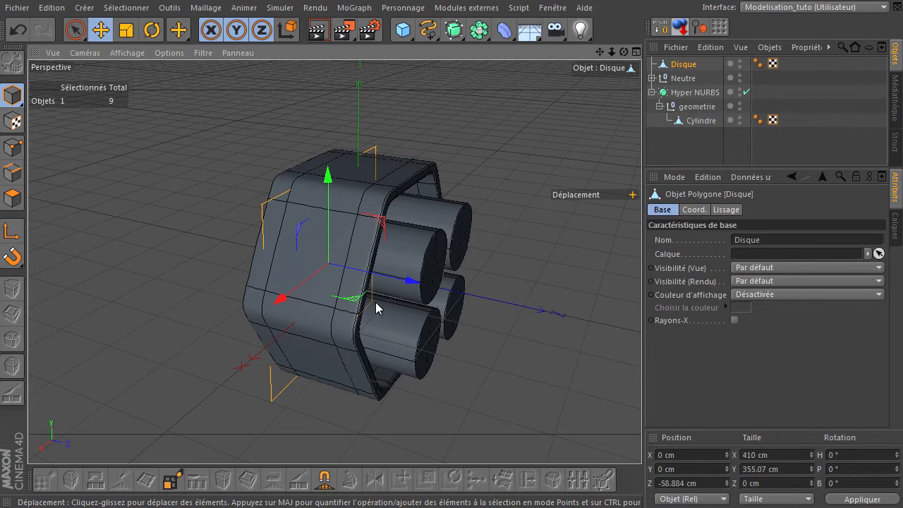
drag(404, 286, 407, 284)
ctrl+drag(409, 283, 598, 295)
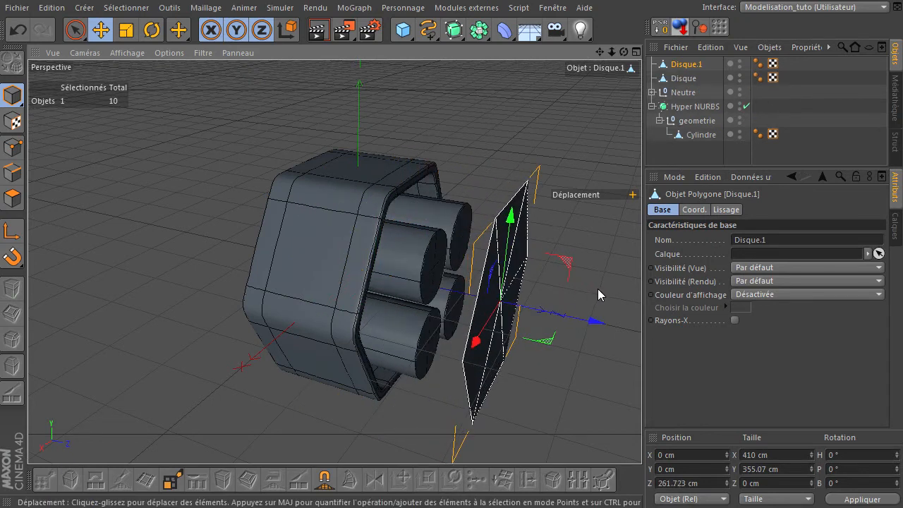
drag(623, 52, 641, 349)
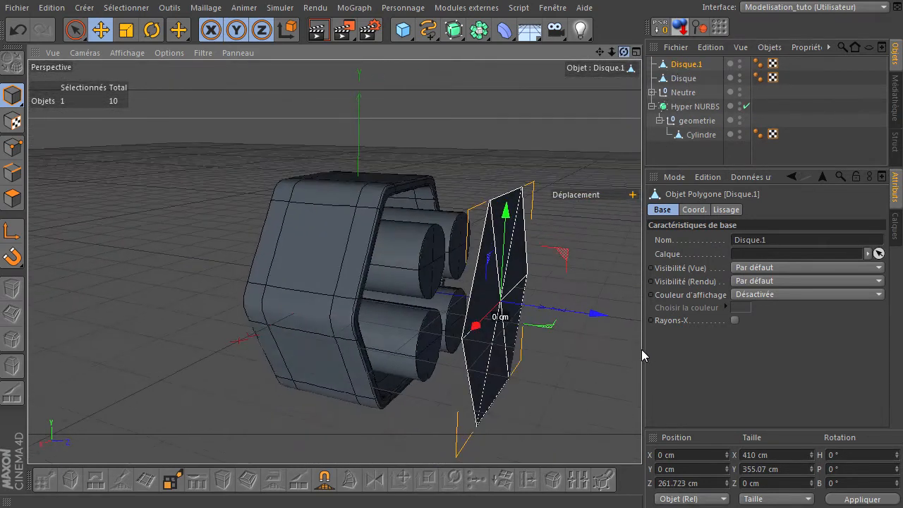
drag(596, 312, 459, 339)
mouse_move(641, 349)
alt+mouse_down()
mouse_move(634, 348)
mouse_move(649, 349)
mouse_move(625, 349)
mouse_move(640, 350)
alt+mouse_up()
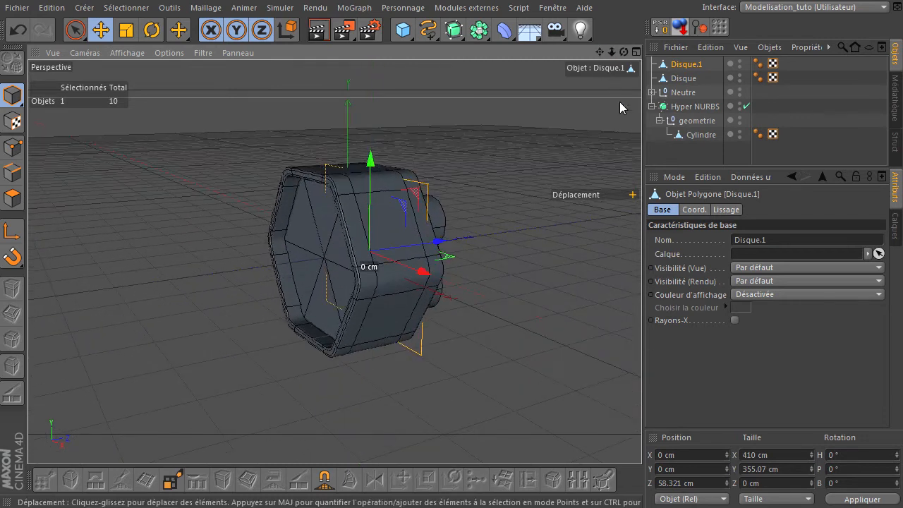
click(547, 224)
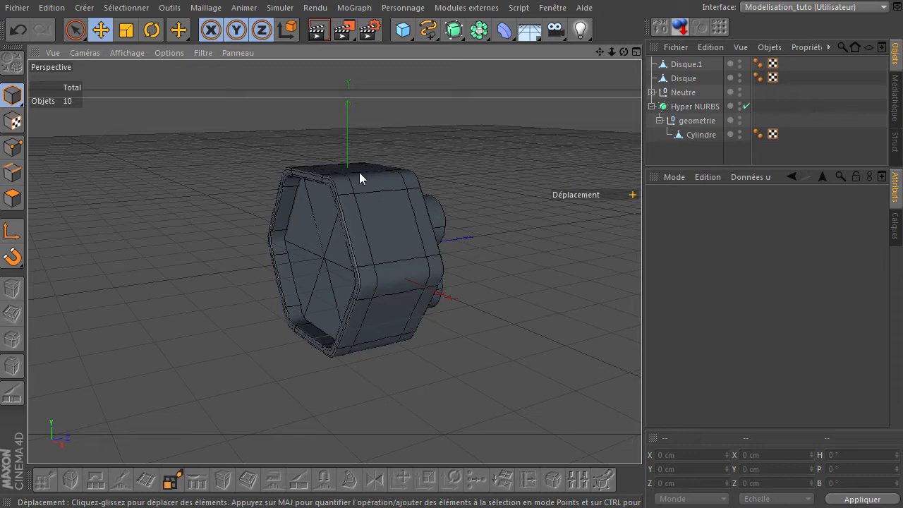
Add a new cylinder primitive oriented along +Z and disable its caps.
drag(624, 51, 638, 349)
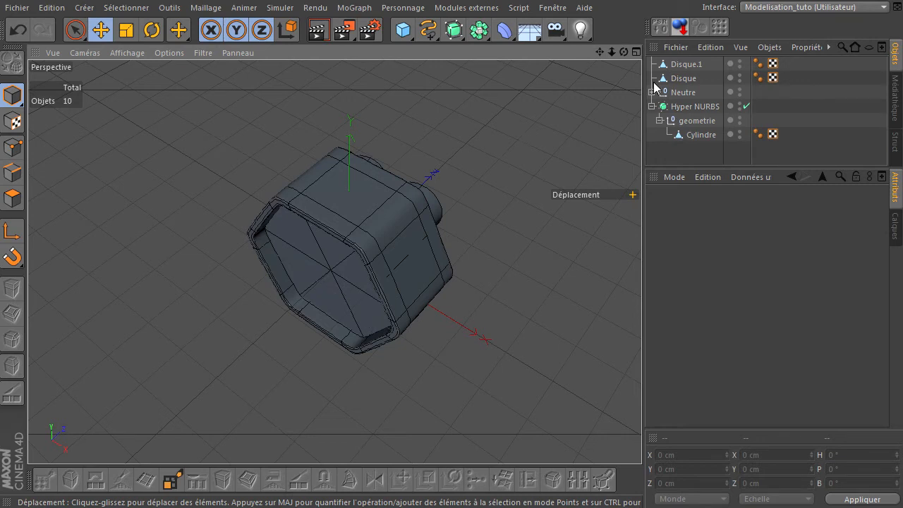
drag(623, 51, 641, 349)
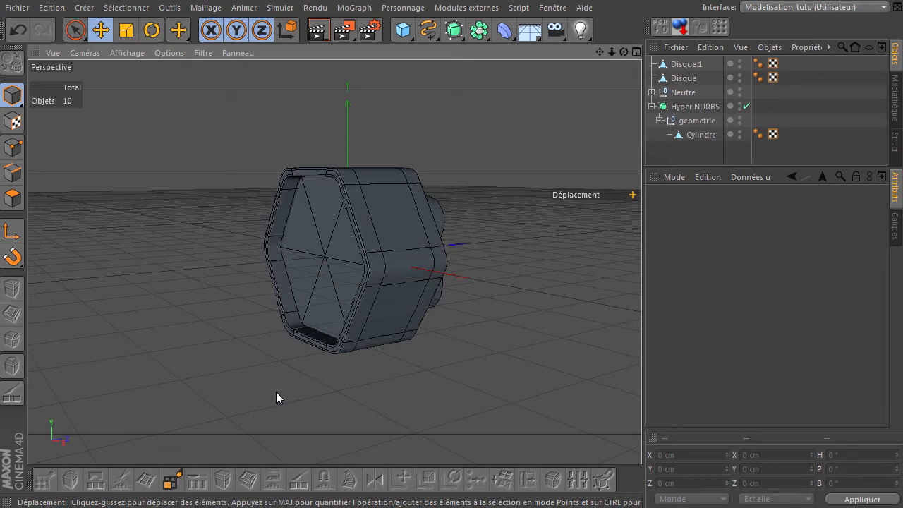
drag(403, 30, 758, 43)
click(740, 308)
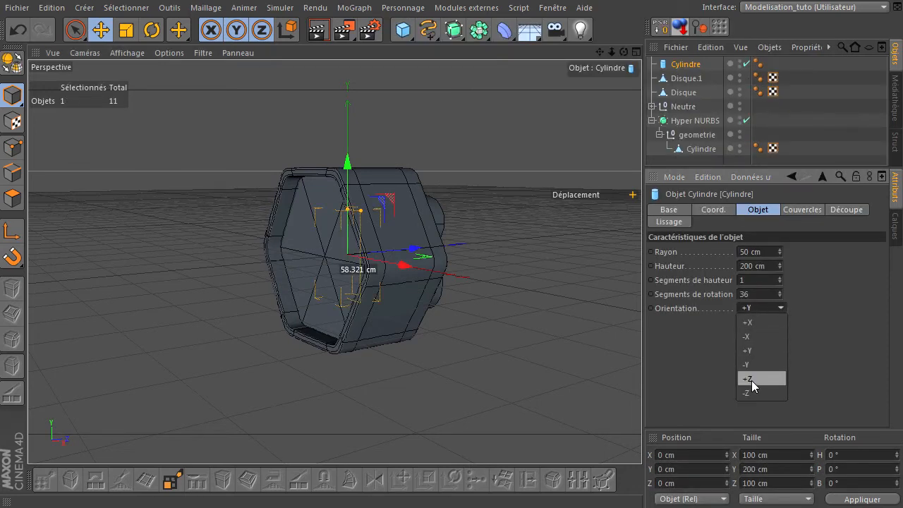
click(751, 383)
click(798, 209)
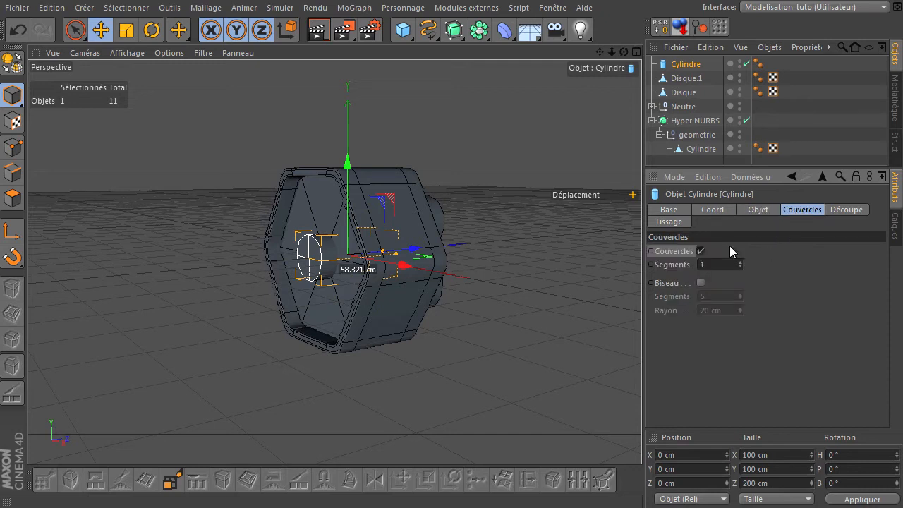
click(700, 251)
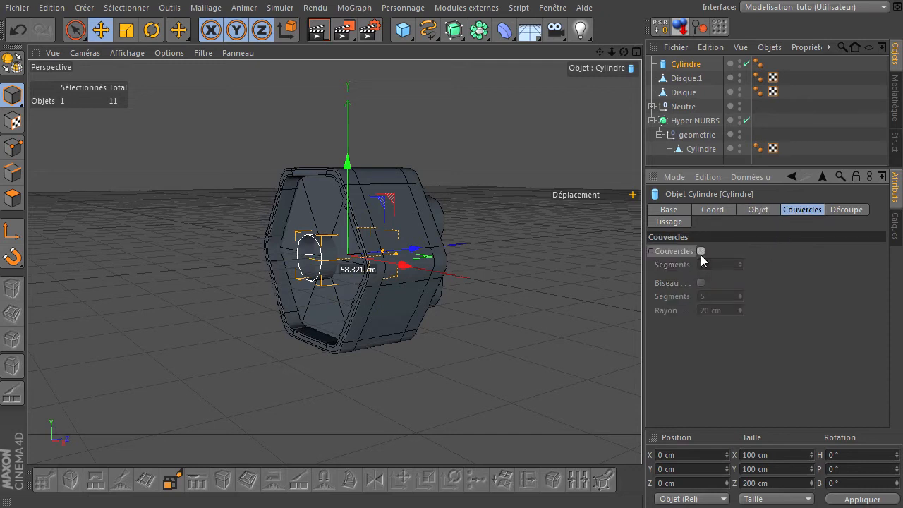
Set the new open cylinder's radius to 120 cm and move it along Z to about -96 cm, protruding from the ring's front opening.
click(758, 210)
click(769, 252)
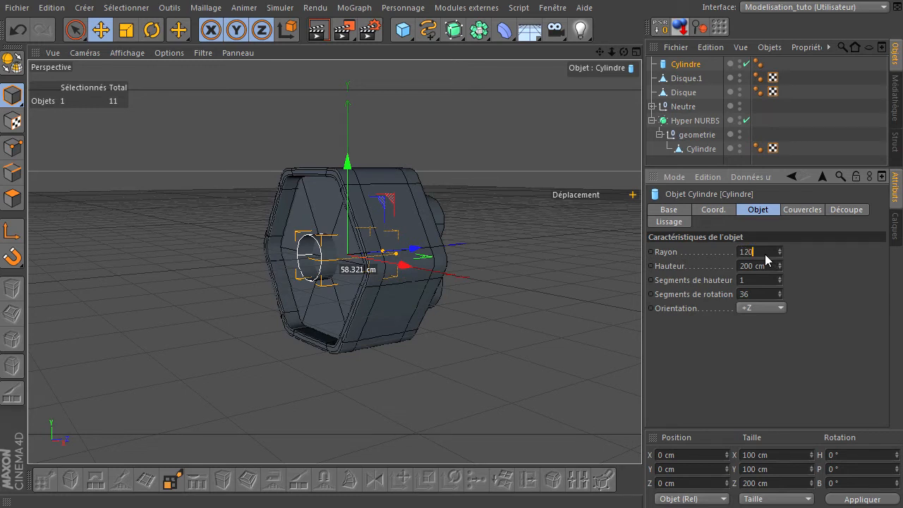
key(Return)
drag(623, 52, 641, 349)
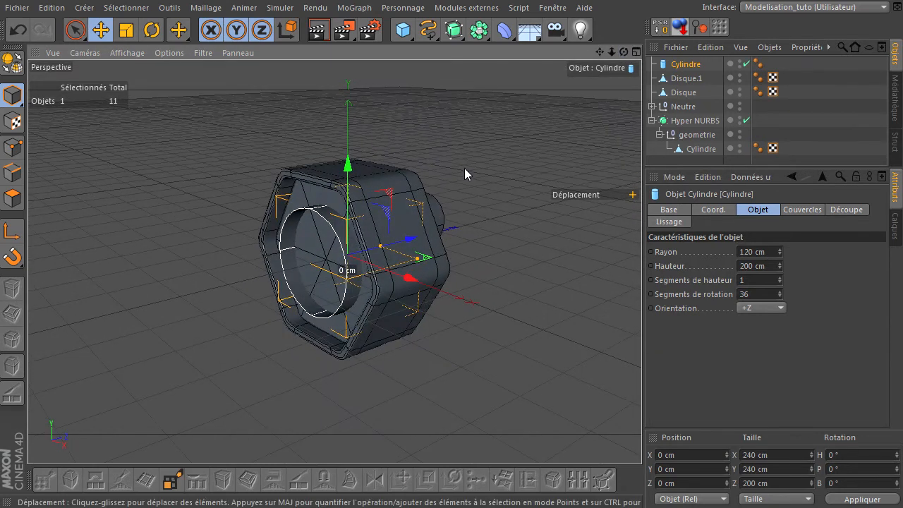
drag(409, 248, 385, 264)
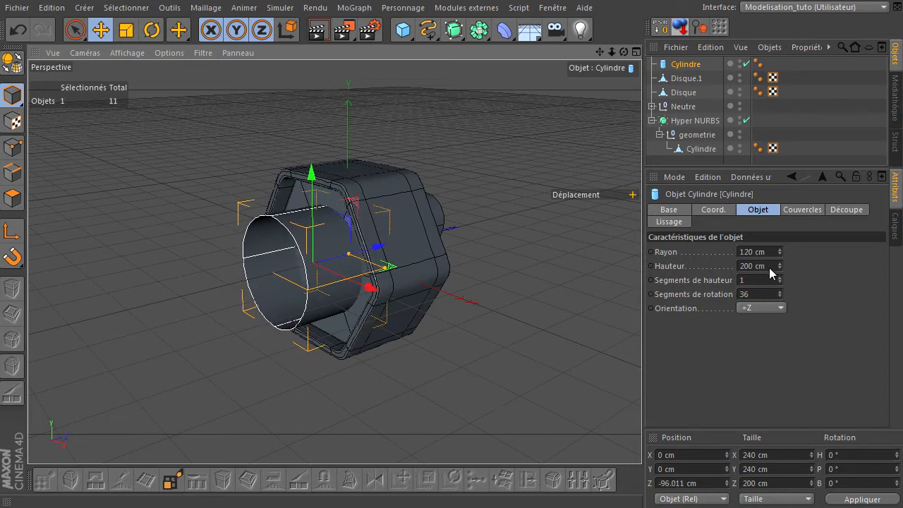
Set the front cylinder's height to 100 cm and shift it along Z to about -93.2 cm.
drag(779, 266, 777, 270)
click(771, 266)
text(100)
key(Return)
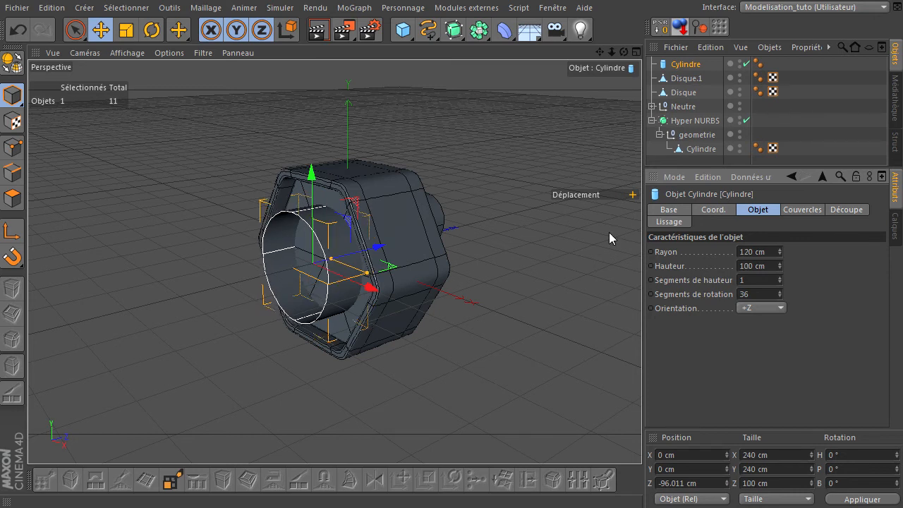
mouse_move(372, 252)
mouse_down()
mouse_move(342, 260)
mouse_move(374, 252)
mouse_up()
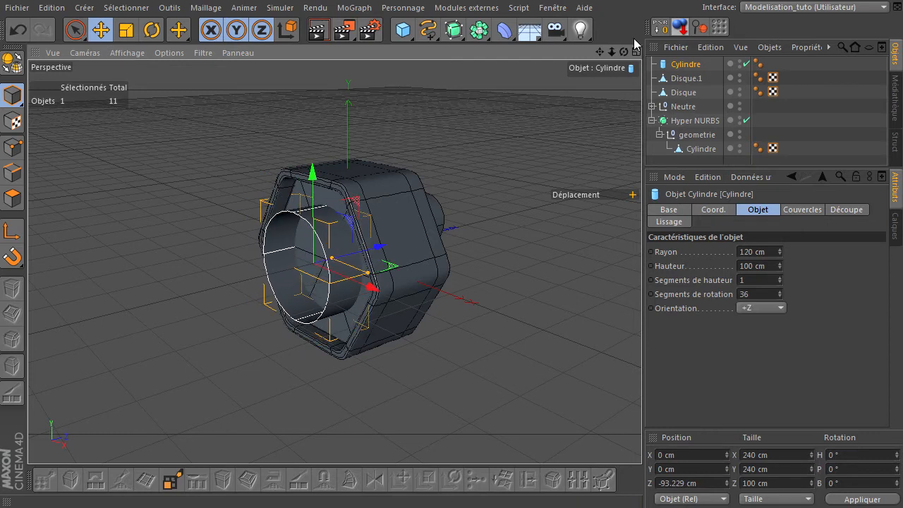
drag(641, 349, 637, 351)
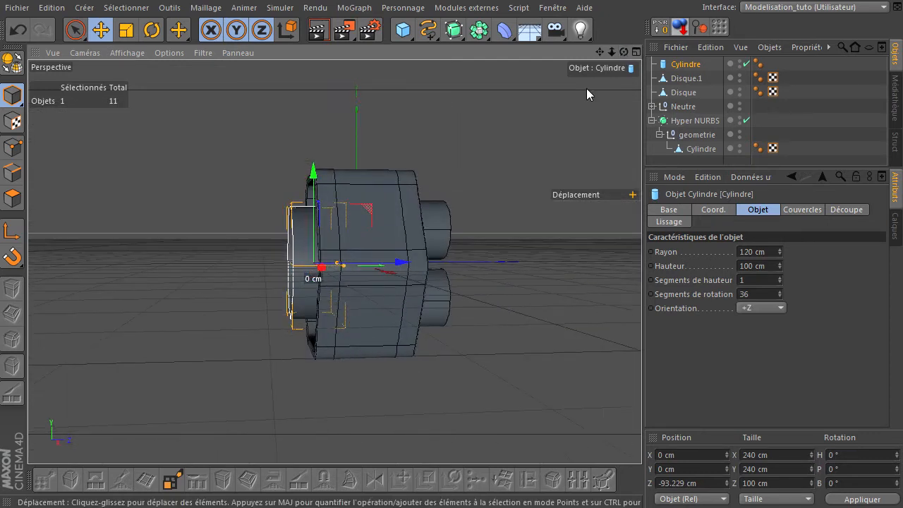
scroll(265, 250, up, 5)
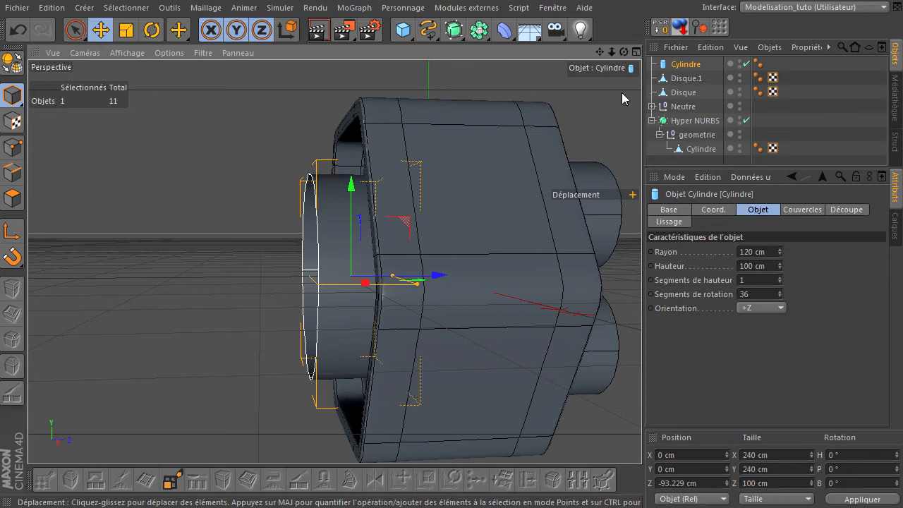
drag(623, 52, 641, 350)
drag(612, 52, 643, 349)
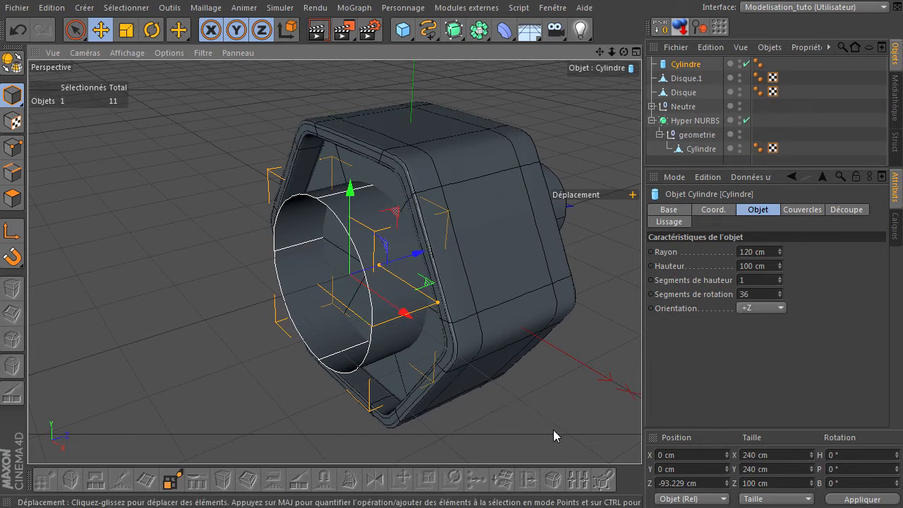
Deselect the cylinder and examine the whole assembly in the perspective, top, right and front views.
click(552, 395)
drag(599, 53, 641, 349)
drag(598, 50, 641, 349)
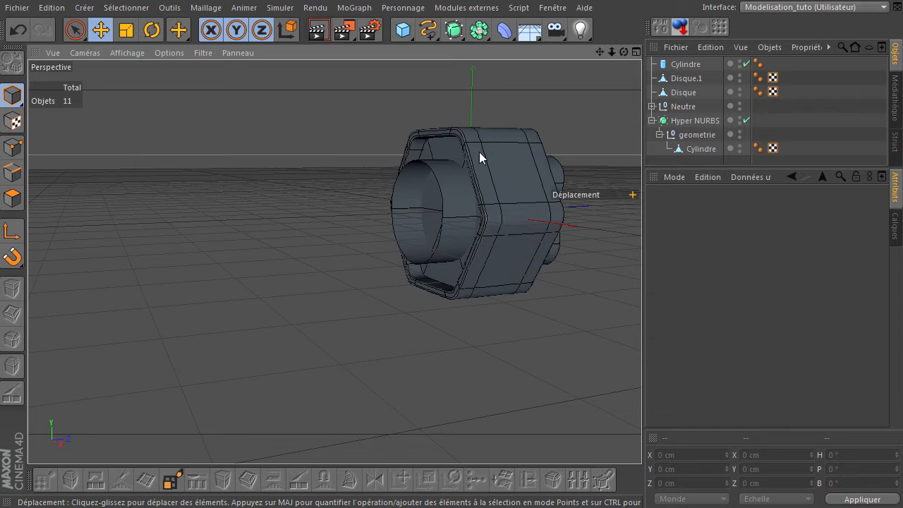
middle_click(196, 177)
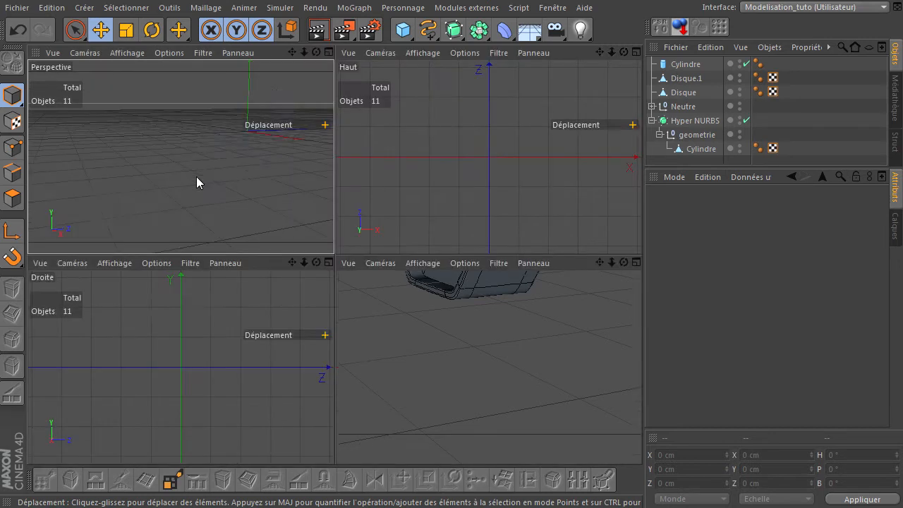
click(428, 229)
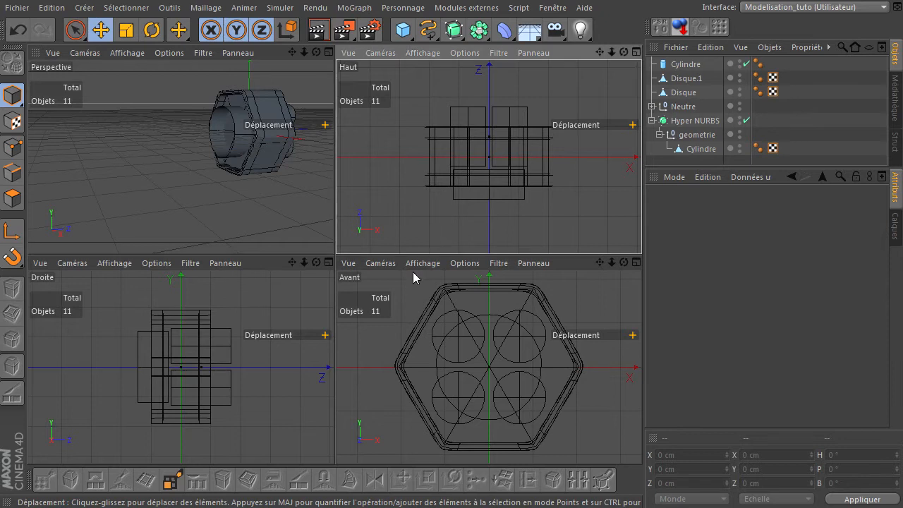
click(375, 358)
click(285, 374)
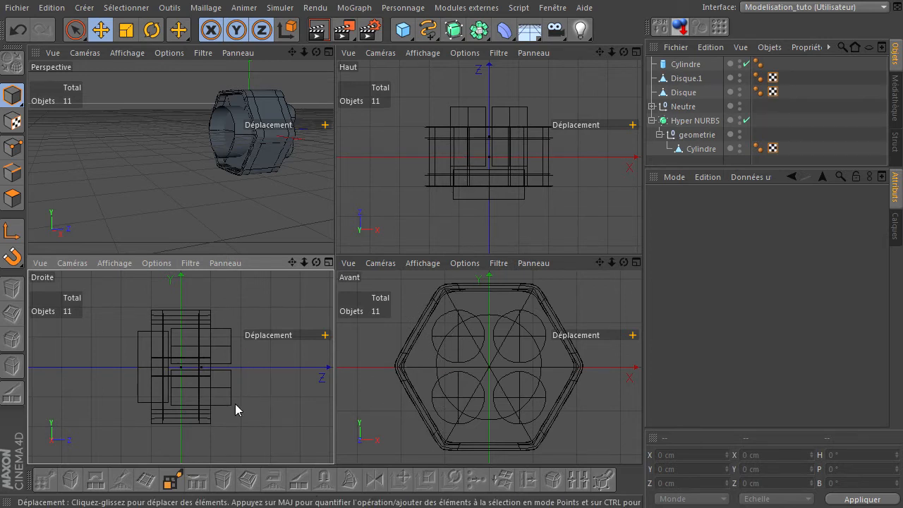
click(430, 30)
middle_click(246, 218)
mouse_move(600, 54)
mouse_down()
mouse_move(641, 349)
mouse_move(602, 58)
mouse_up()
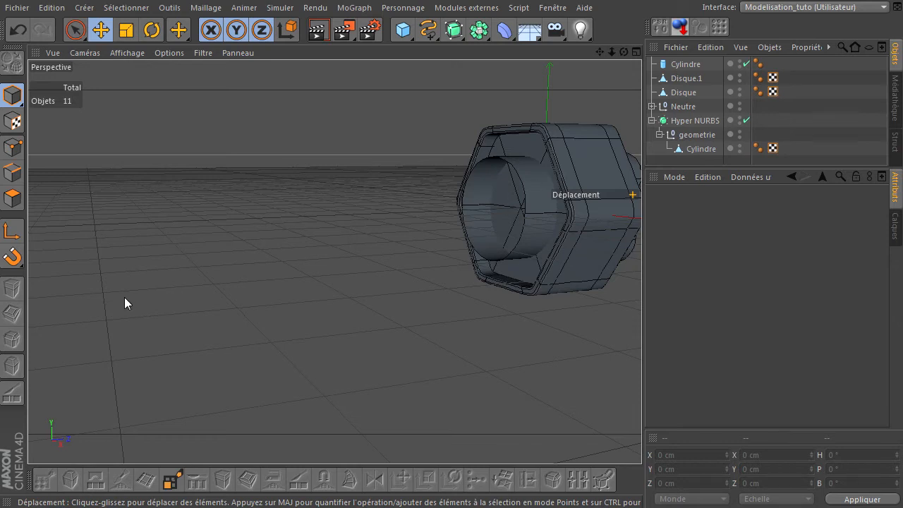
Add a six-sided n-side spline in the XY plane and move it along Z to about -140.9 cm, in front of the ring.
click(428, 31)
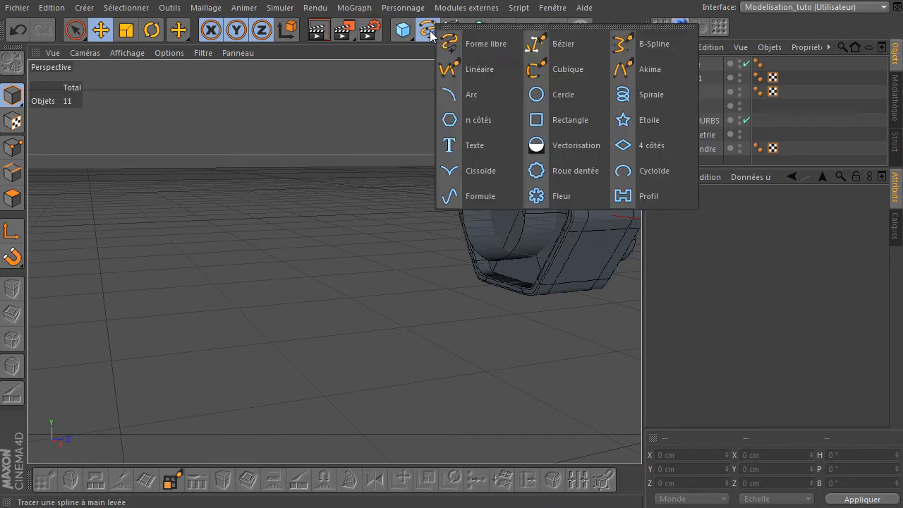
click(468, 122)
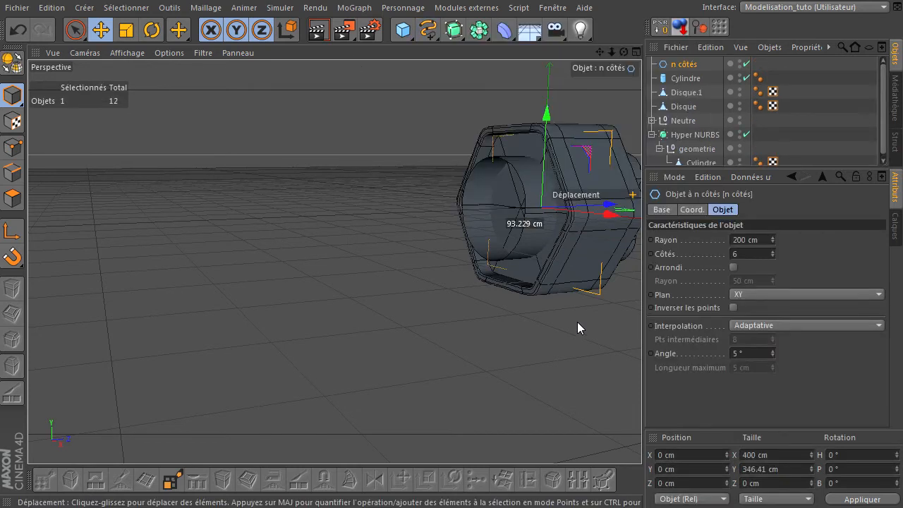
drag(610, 220, 543, 217)
drag(623, 52, 624, 303)
drag(574, 220, 598, 215)
mouse_move(641, 349)
mouse_down()
mouse_move(608, 51)
mouse_move(641, 350)
mouse_up()
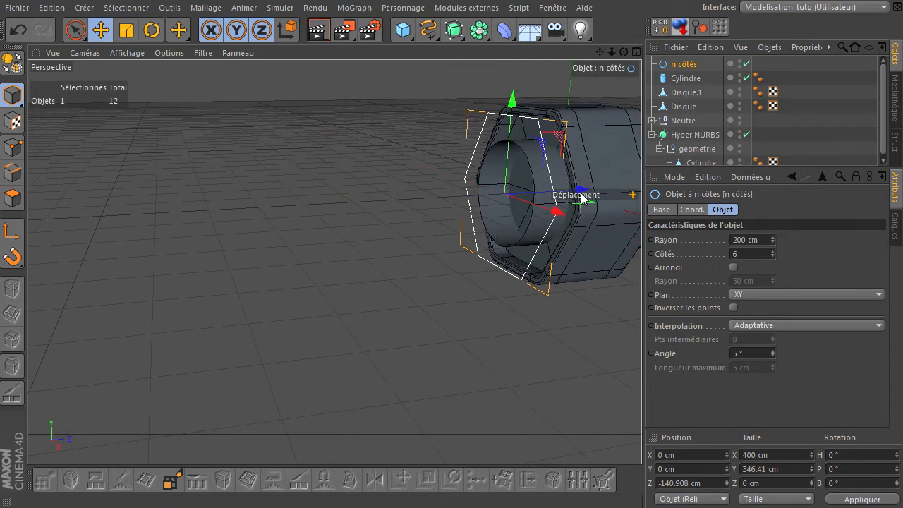
Duplicate the hexagon spline twice along Z, placing the copies at about -250.3 cm and -693.1 cm.
key(9)
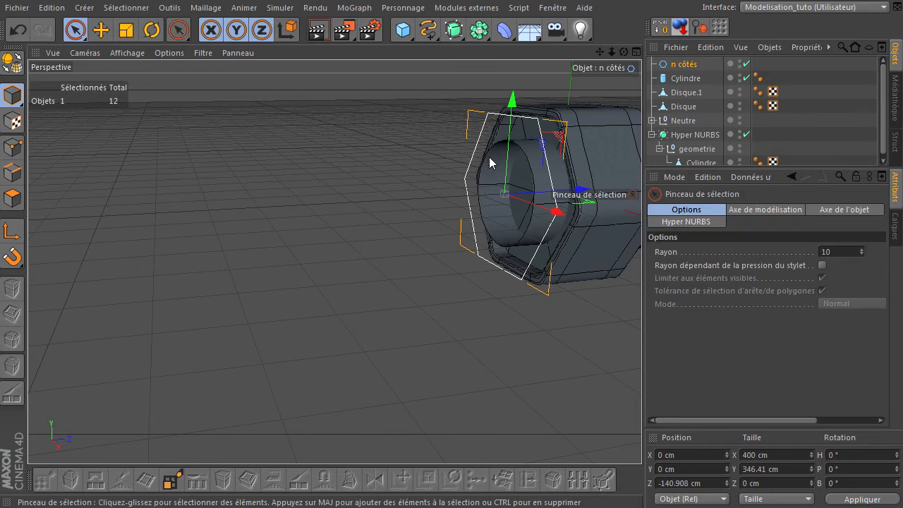
ctrl+drag(582, 196, 537, 197)
alt+drag(642, 350, 641, 349)
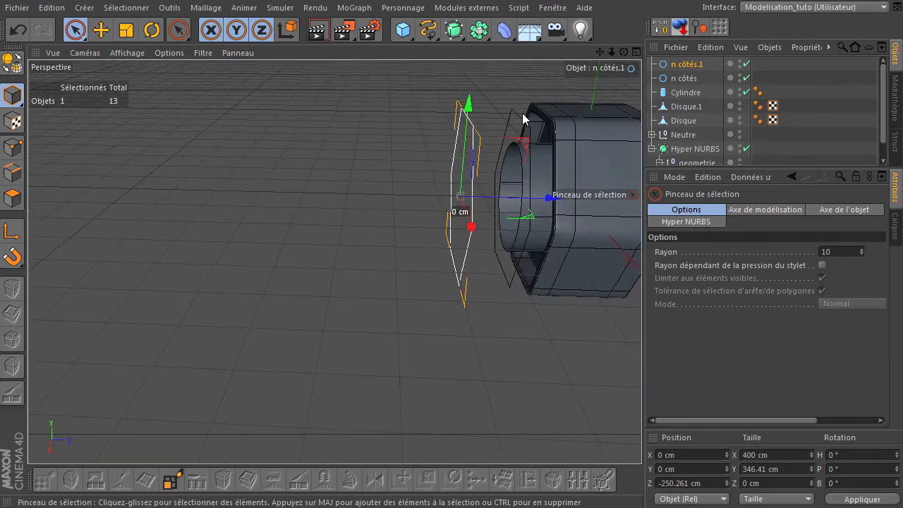
ctrl+drag(555, 200, 343, 210)
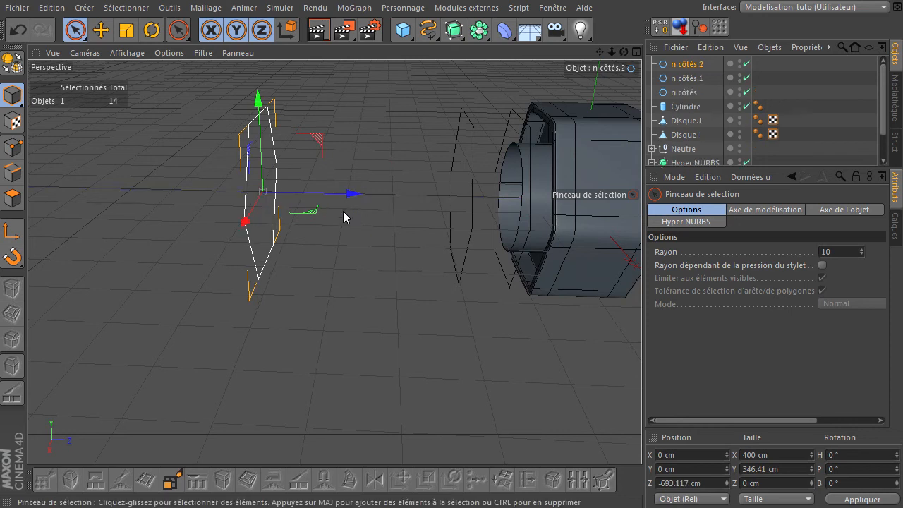
alt+drag(638, 349, 638, 349)
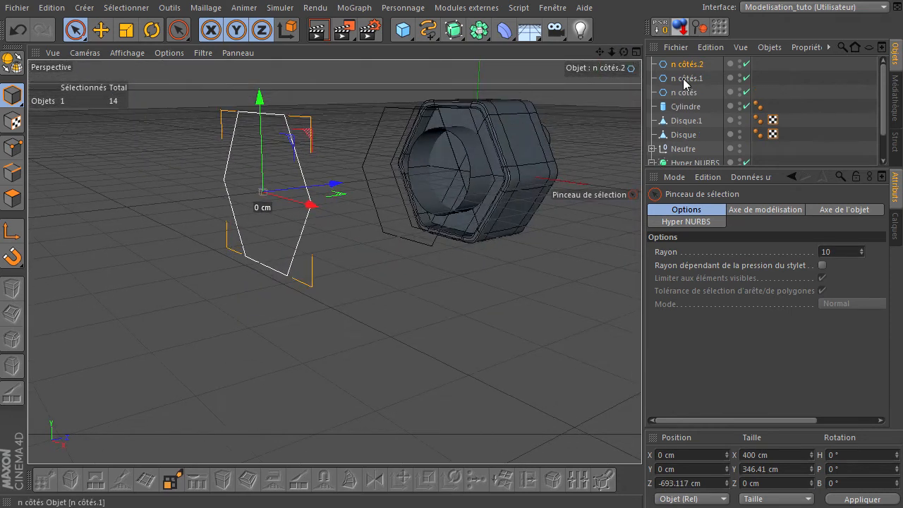
Select all three hexagon splines and make them editable.
click(691, 70)
shift+click(693, 94)
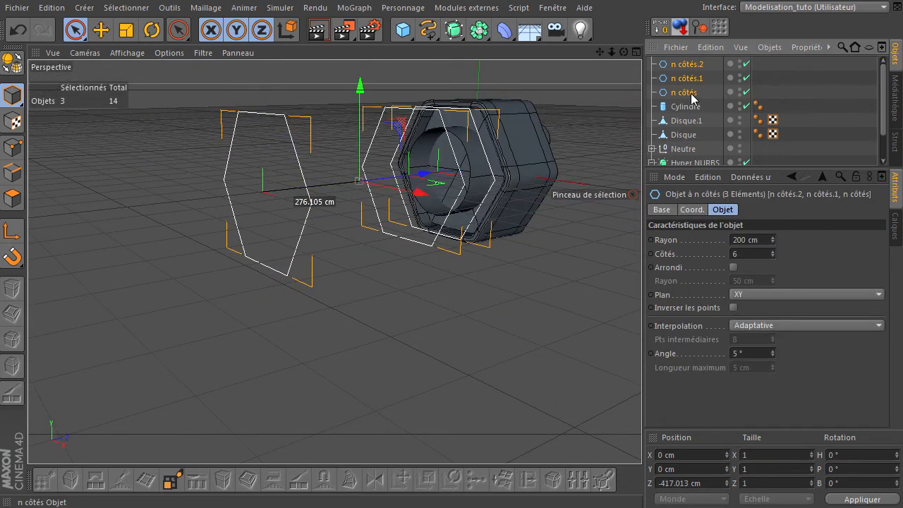
click(12, 65)
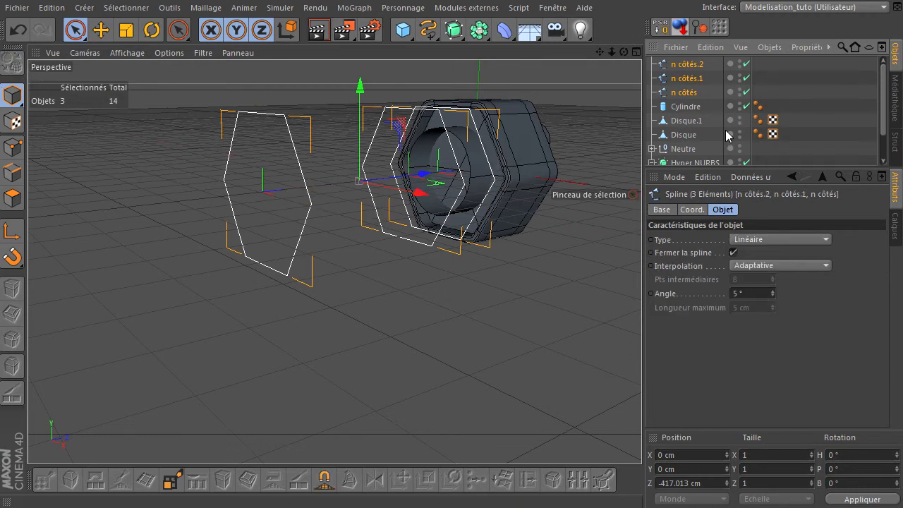
Scale the hexagon spline farthest from the ring along Y to a height of about 239.1 cm.
click(680, 68)
drag(605, 52, 332, 227)
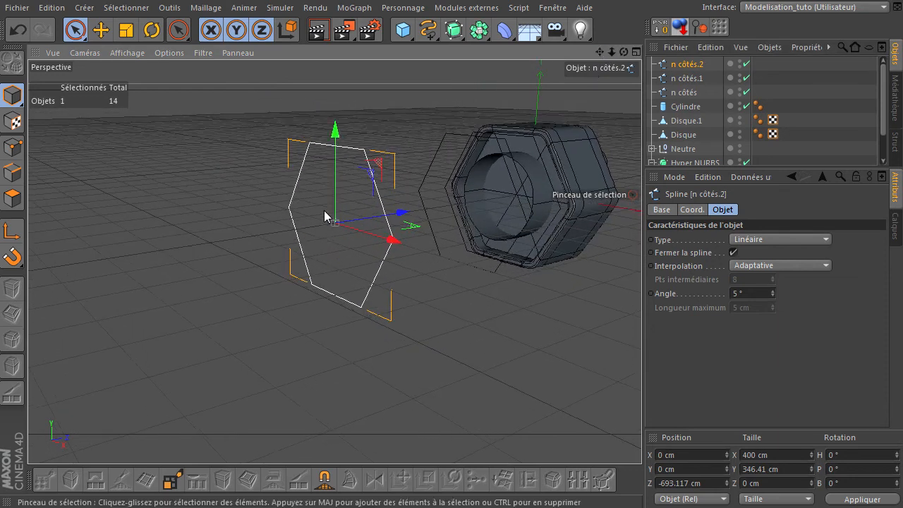
click(126, 31)
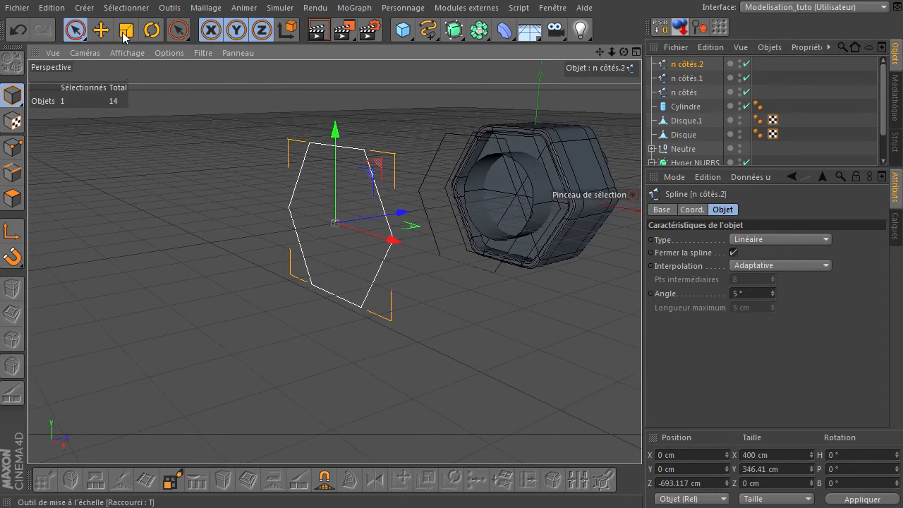
drag(335, 130, 337, 164)
In the front view, lower the flattened hexagon spline to about -57.6 cm in Y and narrow its width to about 339.9 cm.
click(635, 51)
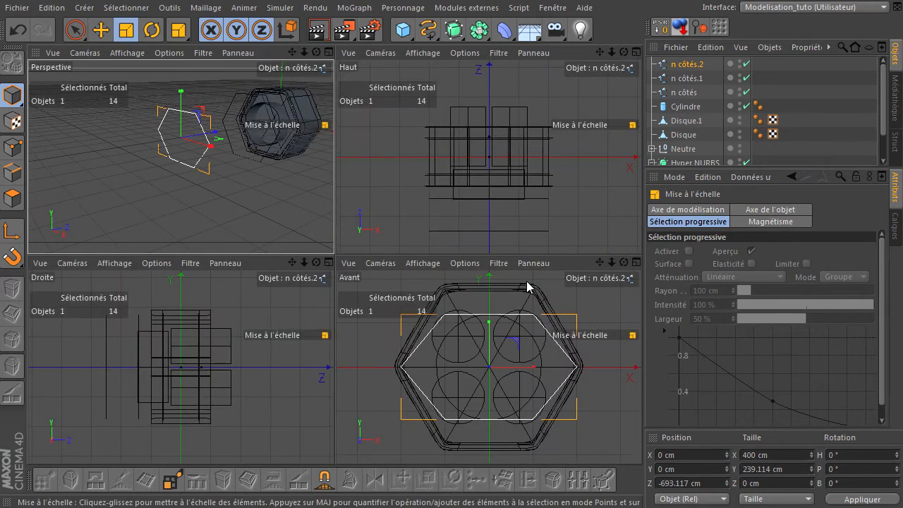
key(space)
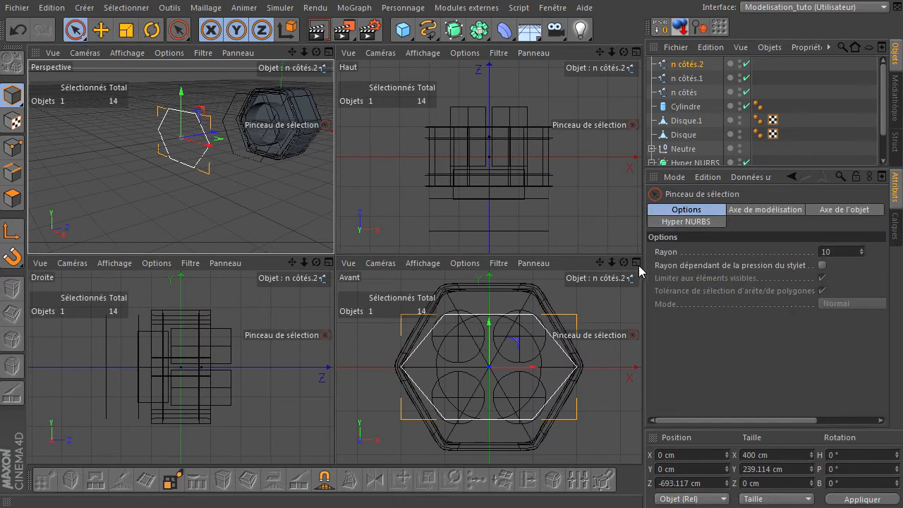
click(600, 322)
middle_click(600, 322)
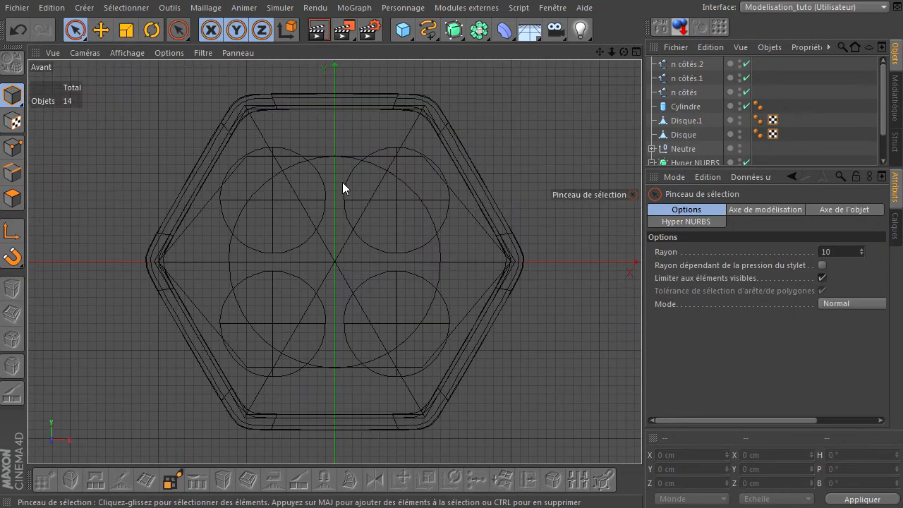
click(681, 66)
drag(332, 171, 334, 224)
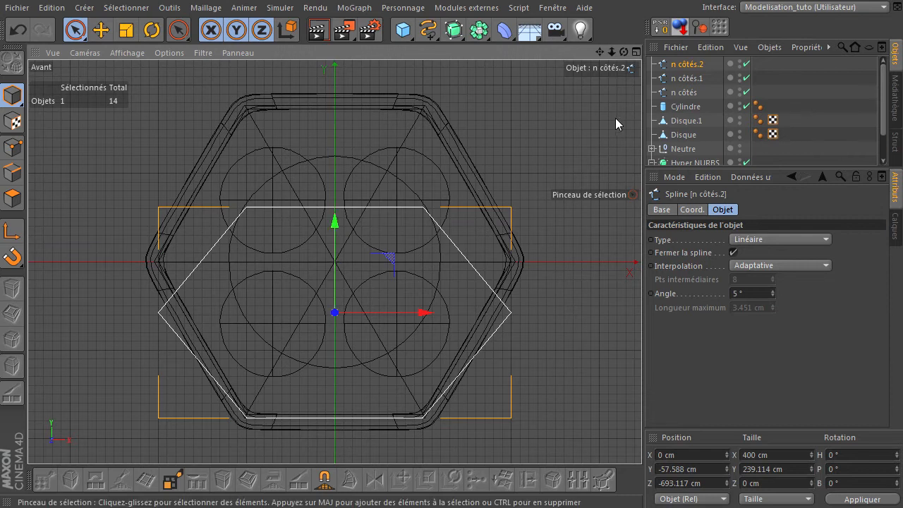
key(t)
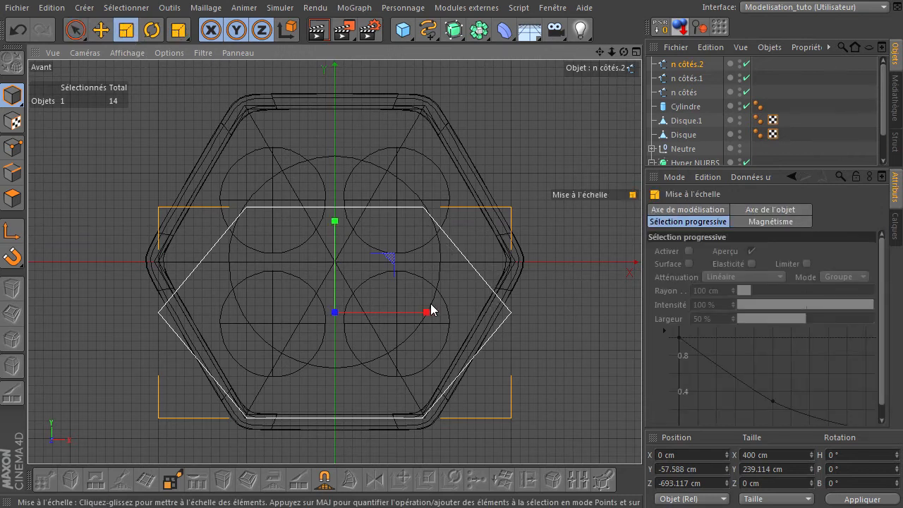
drag(424, 311, 411, 312)
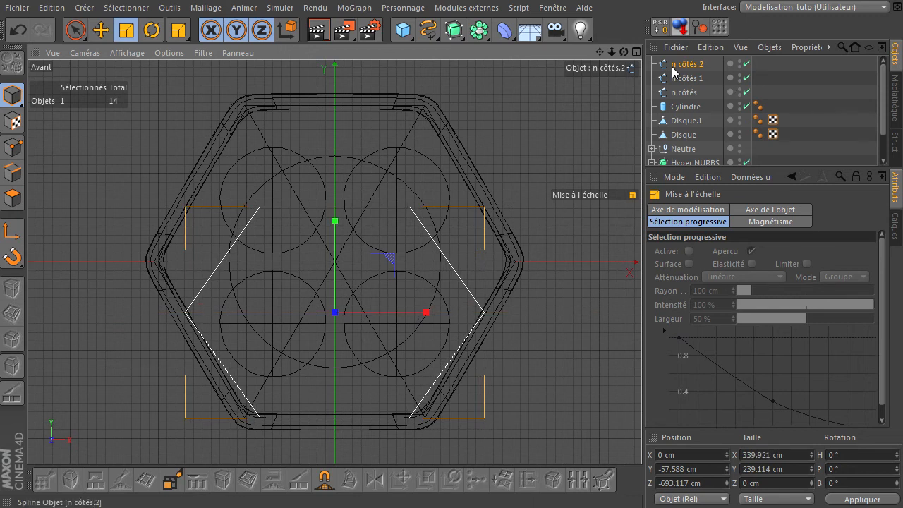
Duplicate the reduced hexagon spline along Z, place the copy at about -985.5 cm and show it in the front view.
middle_click(582, 117)
middle_click(300, 167)
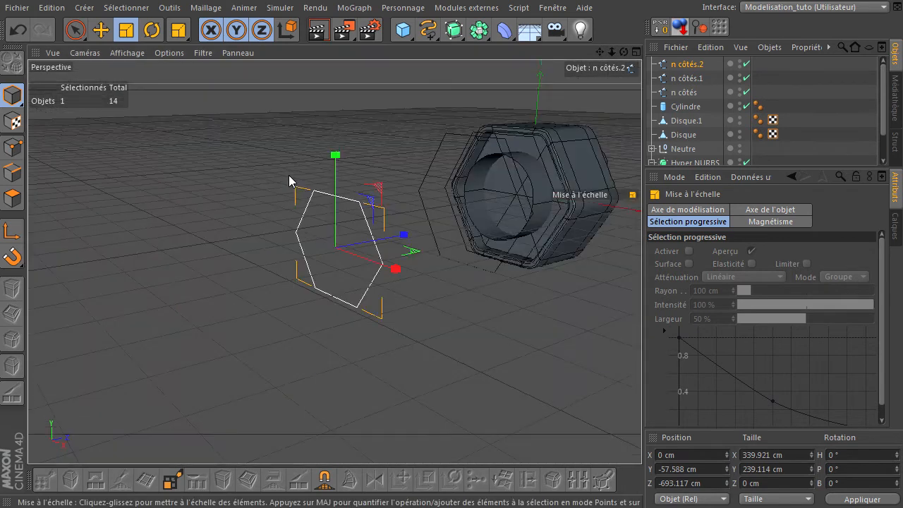
click(101, 30)
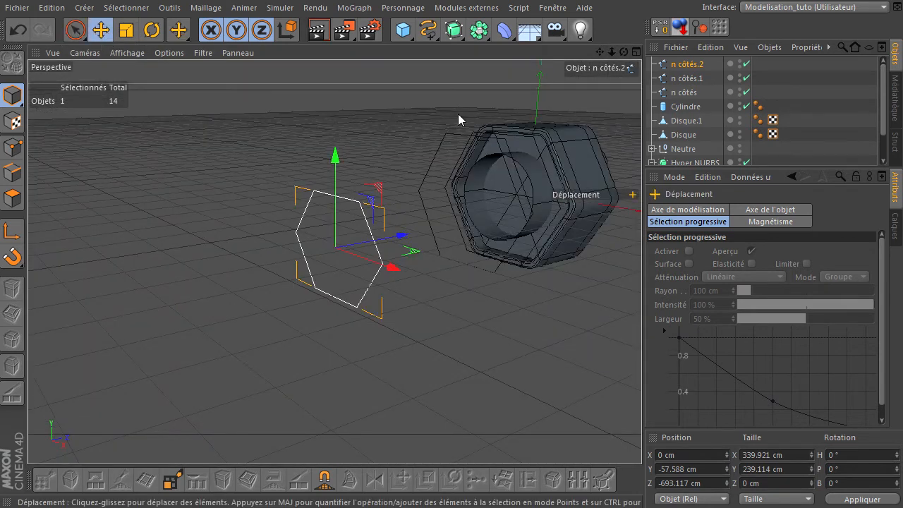
drag(623, 53, 641, 349)
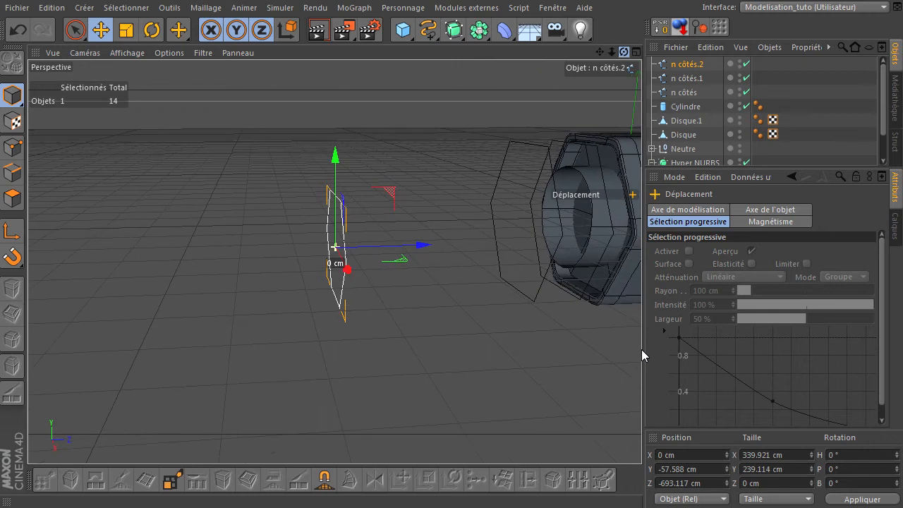
ctrl+drag(418, 248, 291, 278)
scroll(205, 113, up, 1)
scroll(286, 146, down, 2)
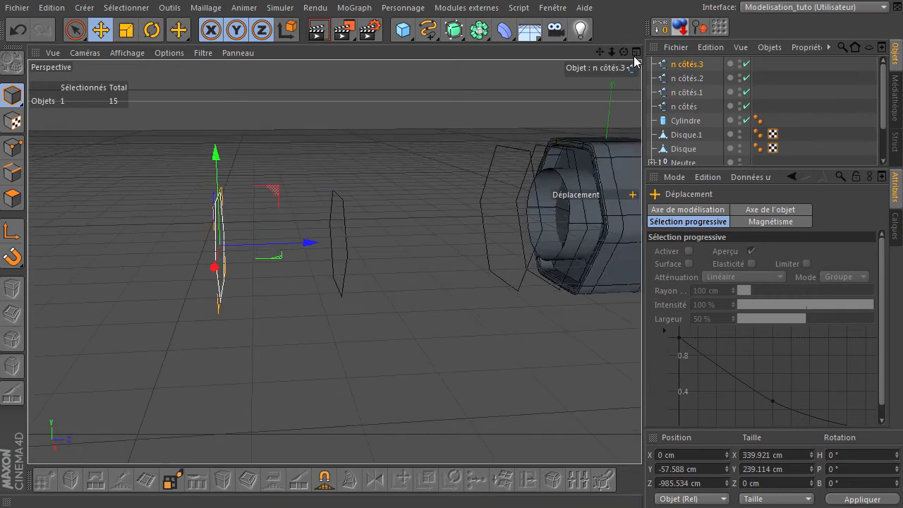
click(635, 55)
middle_click(598, 299)
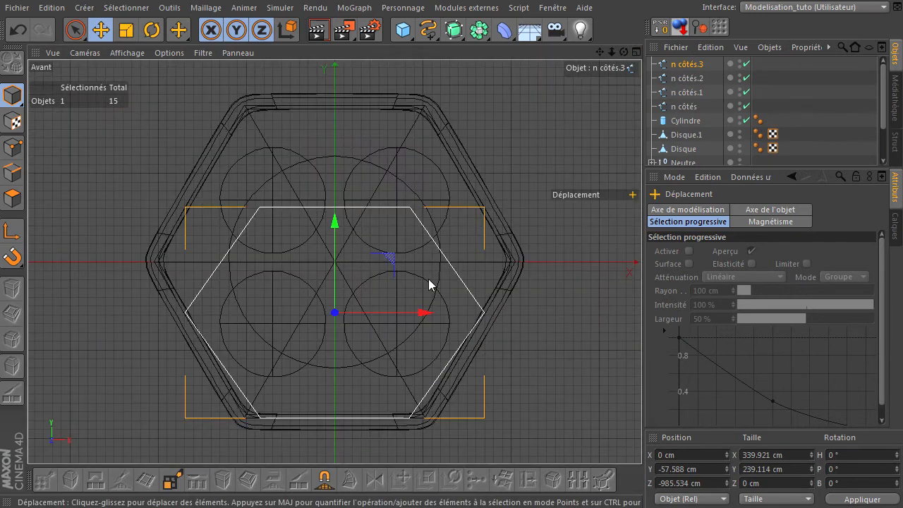
Scale the frontmost hexagon spline to about 221.2 by 133.5 cm and lower it to about -105.6 cm in Y.
click(126, 30)
drag(335, 221, 336, 241)
drag(427, 315, 370, 293)
drag(336, 223, 339, 267)
click(101, 31)
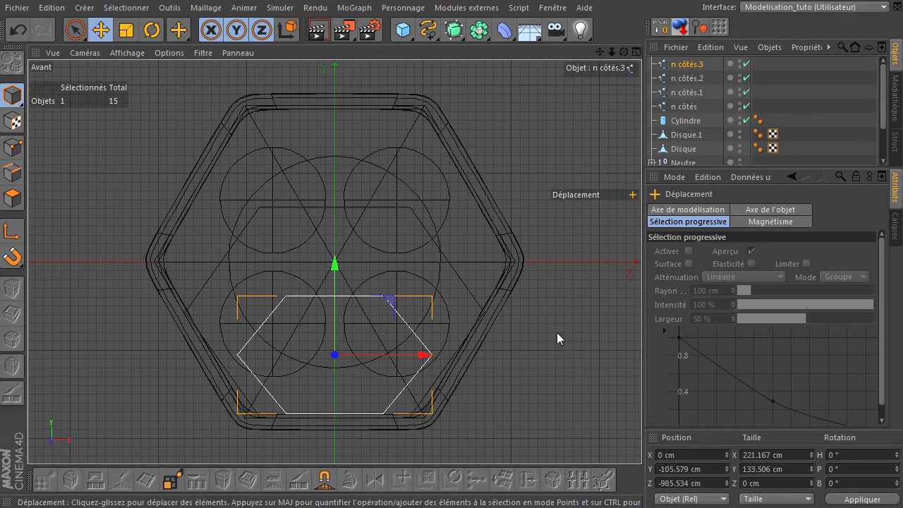
click(563, 337)
In the perspective view, hide the cylinder, both discs, the null group and the Hyper NURBS object, leaving only the hexagon splines.
click(635, 53)
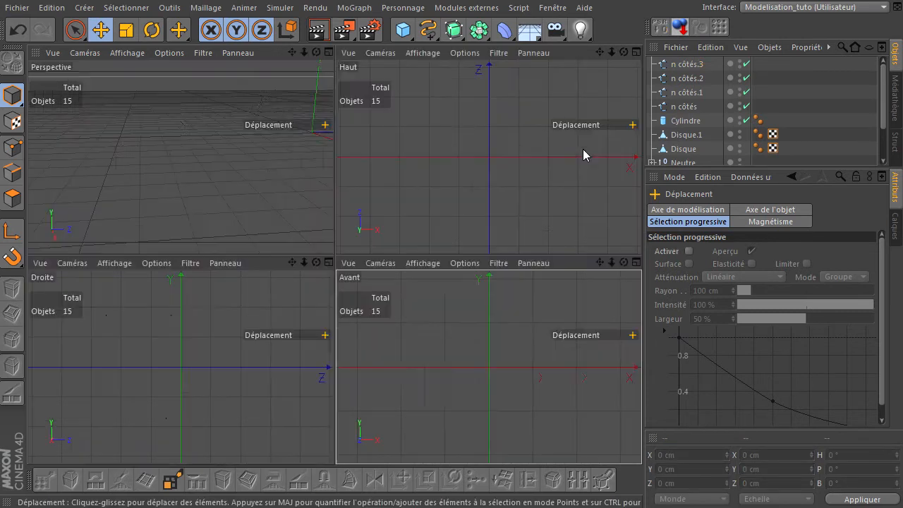
click(331, 54)
drag(622, 51, 641, 349)
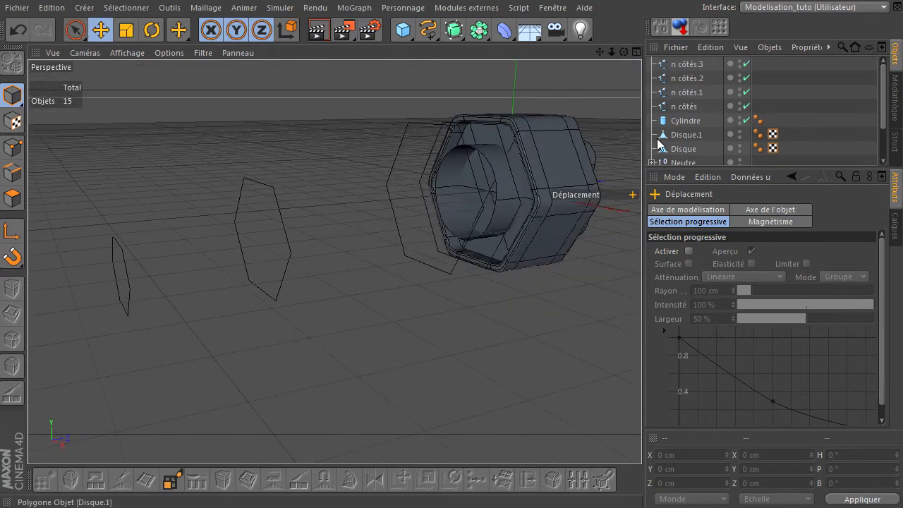
click(684, 122)
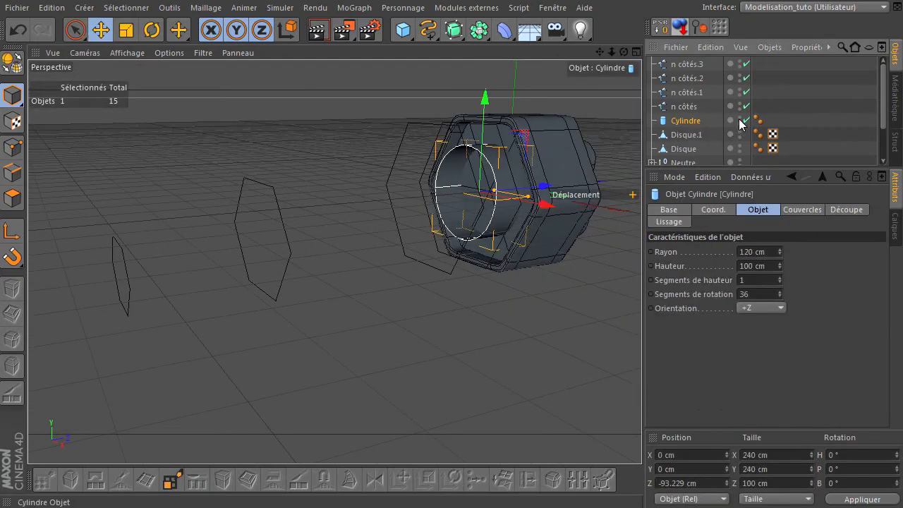
scroll(730, 137, down, 2)
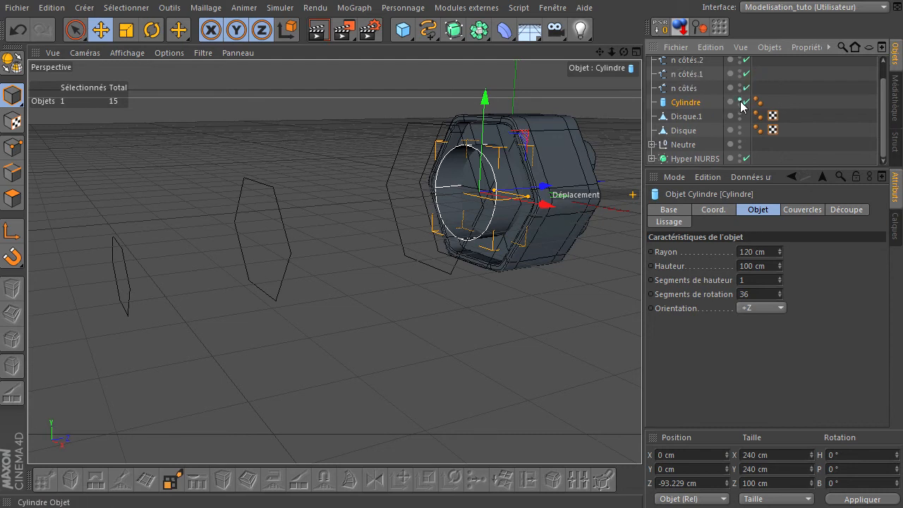
drag(737, 162, 738, 162)
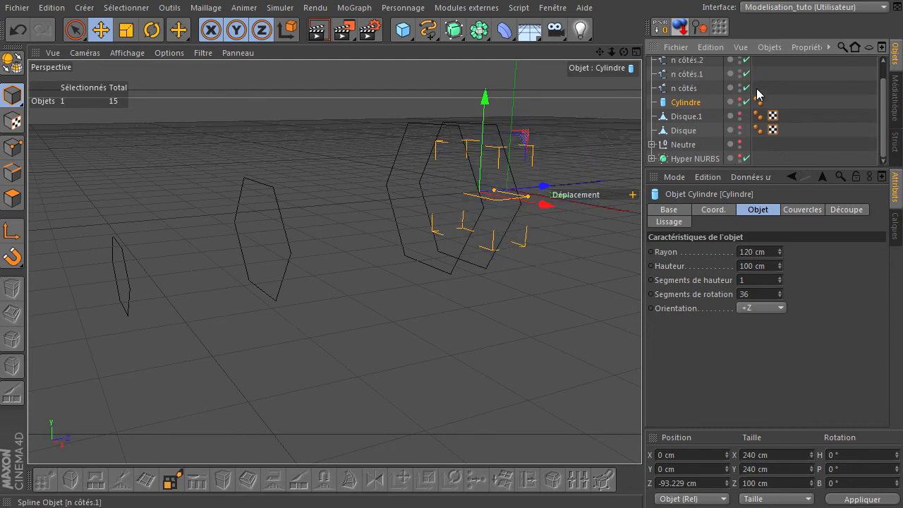
click(455, 321)
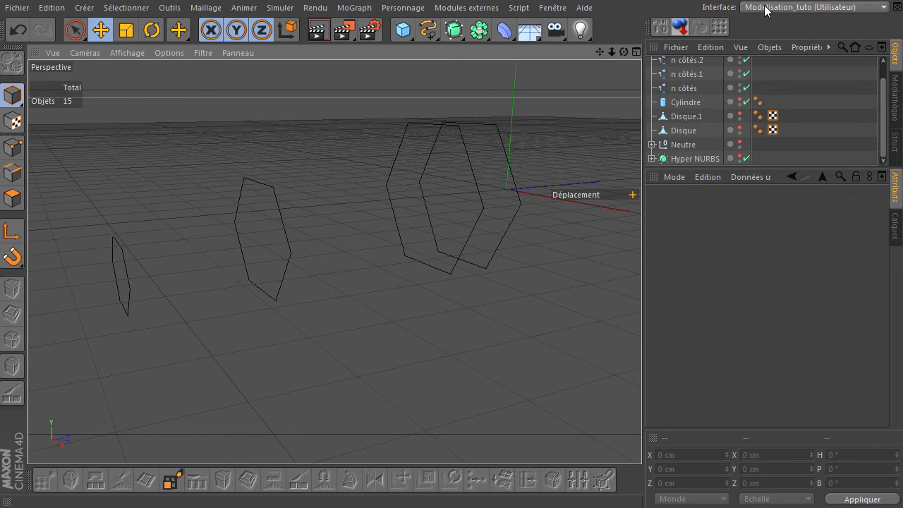
click(688, 89)
scroll(691, 70, up, 1)
click(692, 63)
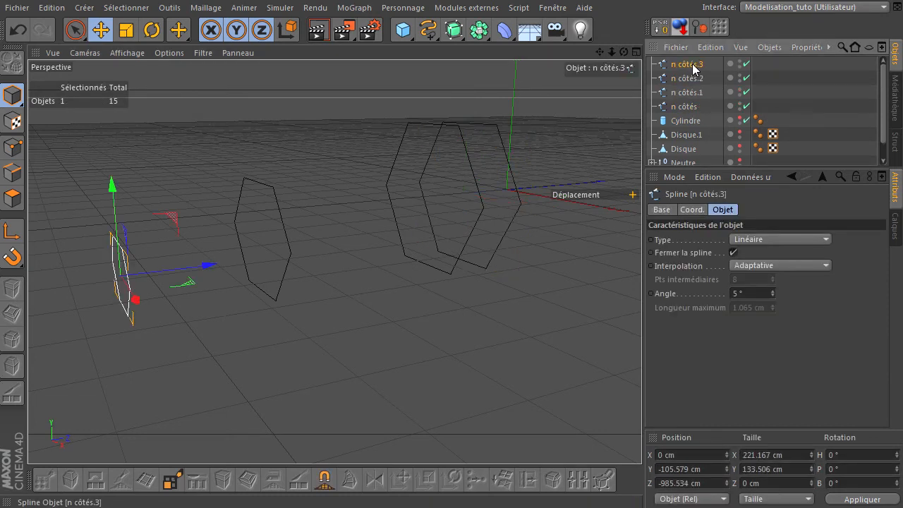
click(428, 324)
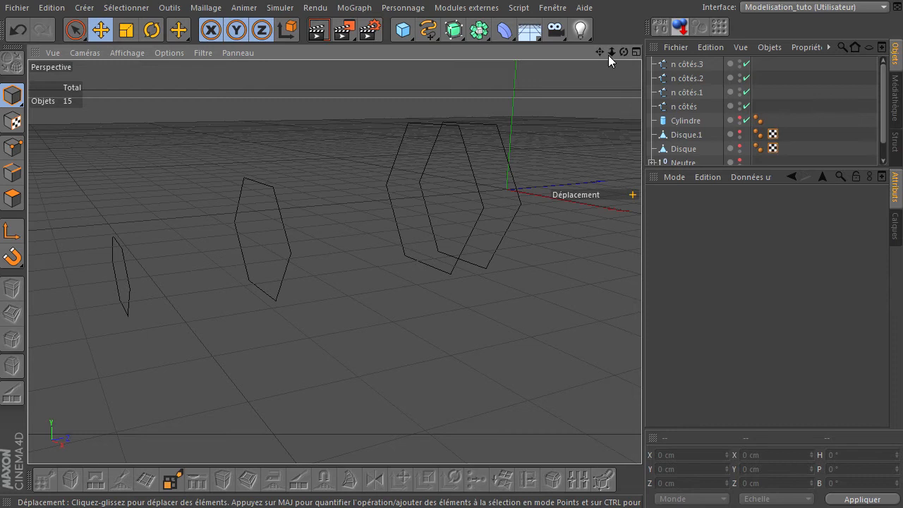
drag(600, 53, 641, 349)
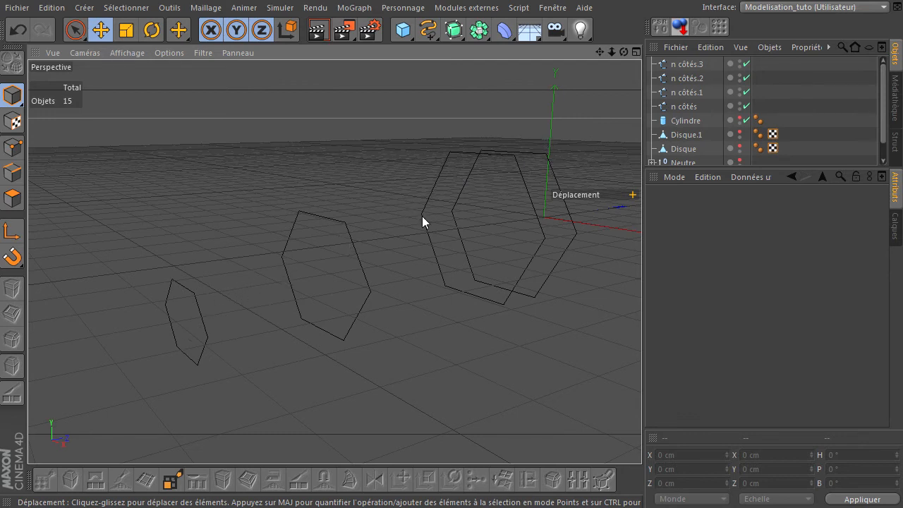
drag(603, 52, 641, 349)
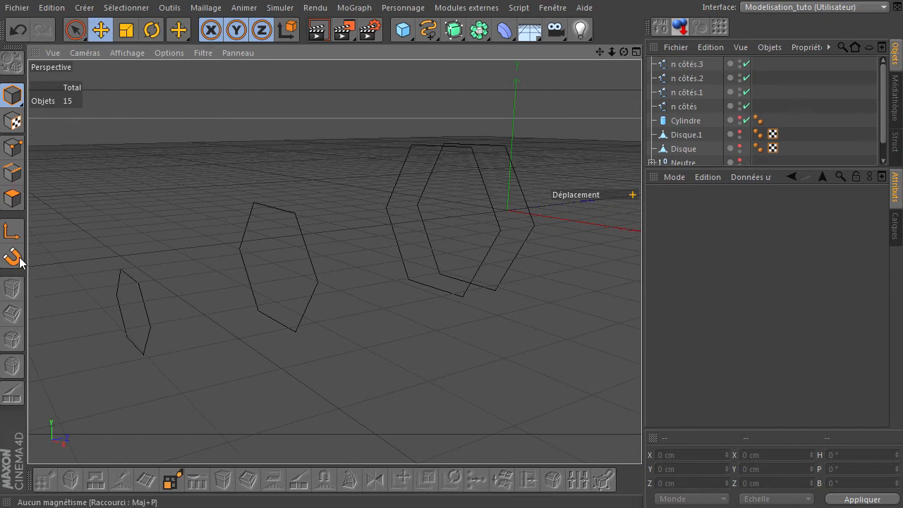
Examine where the snapping settings are found, comparing the options of the Selection, Move, Scale and Rotate tools.
drag(20, 262, 170, 280)
click(798, 341)
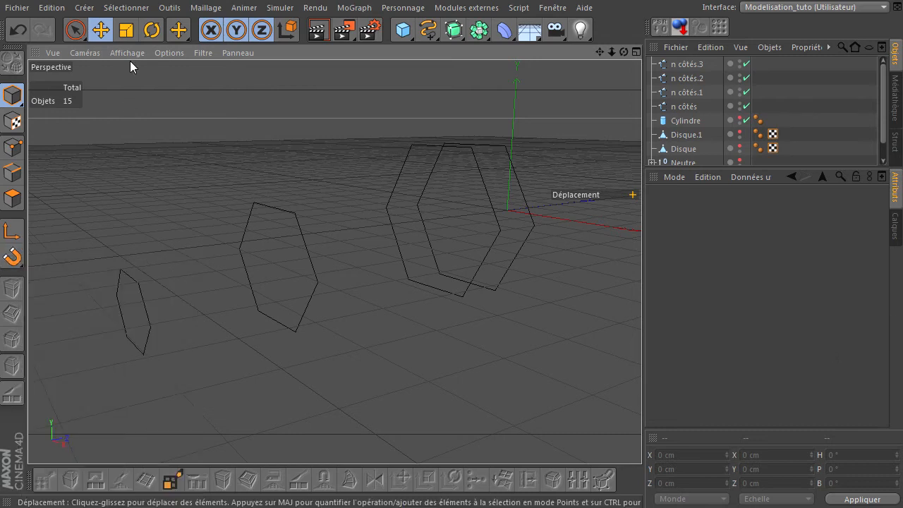
click(76, 31)
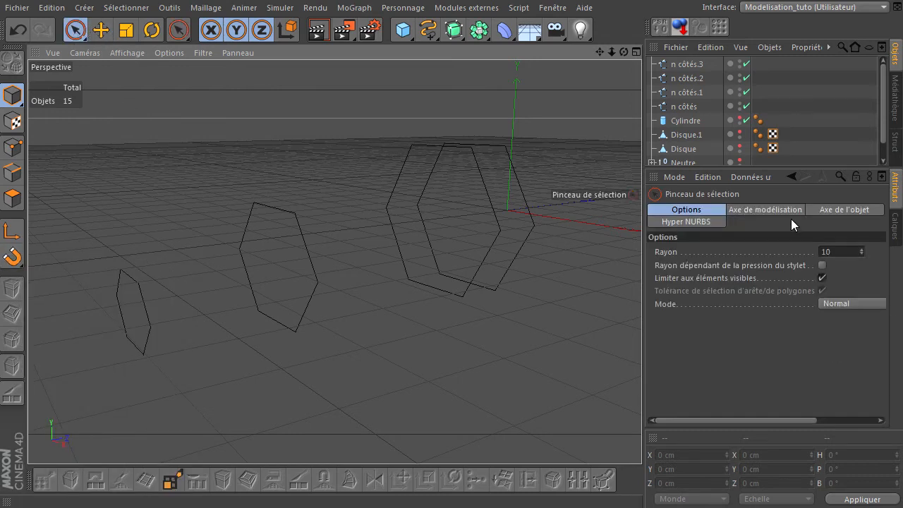
click(101, 30)
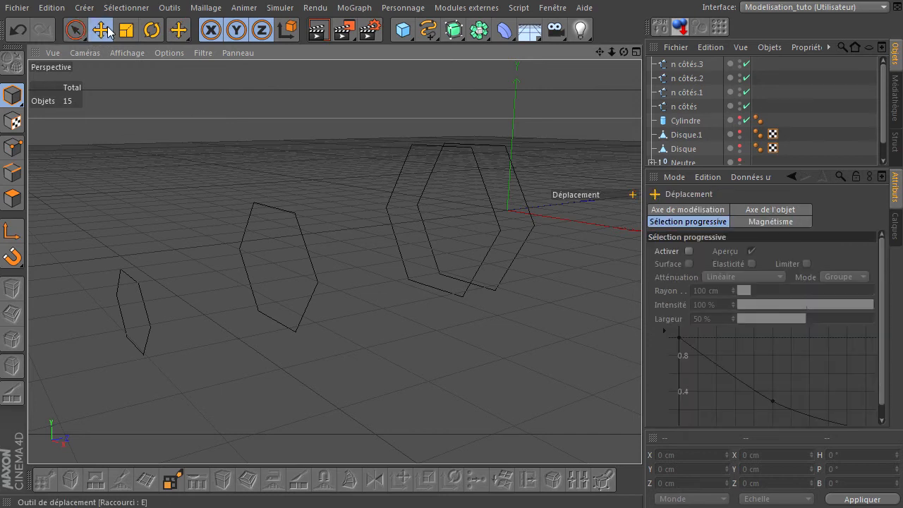
click(126, 31)
click(152, 30)
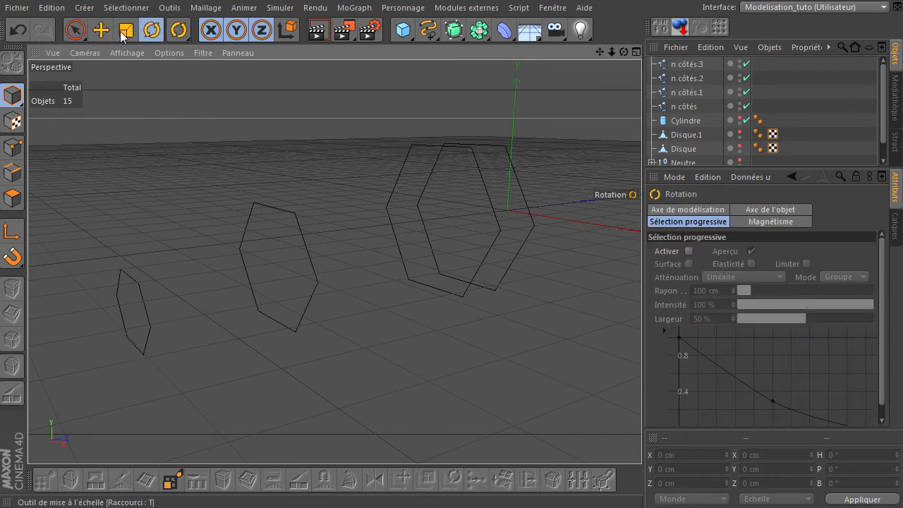
click(101, 31)
click(766, 221)
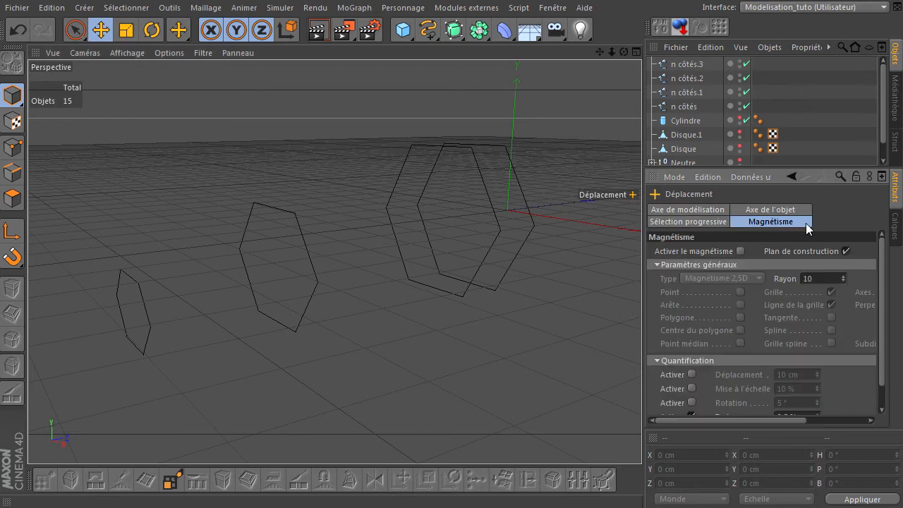
click(129, 33)
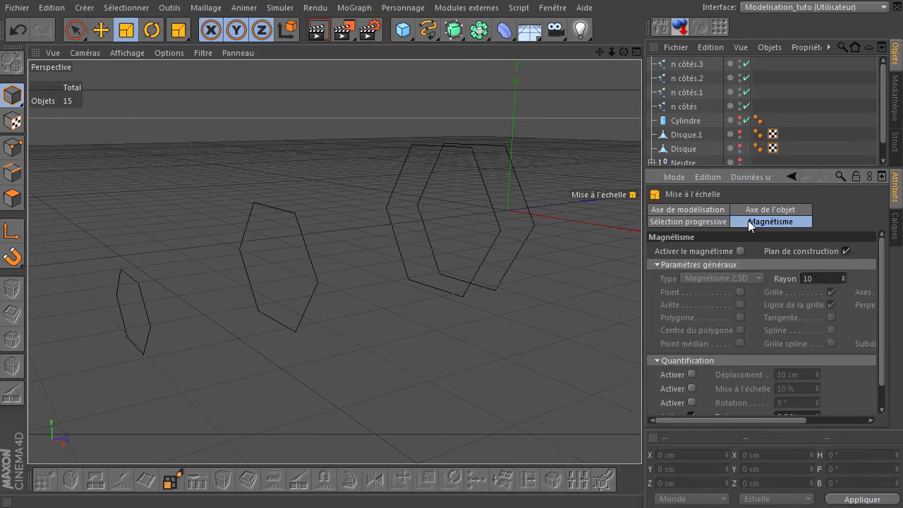
click(151, 30)
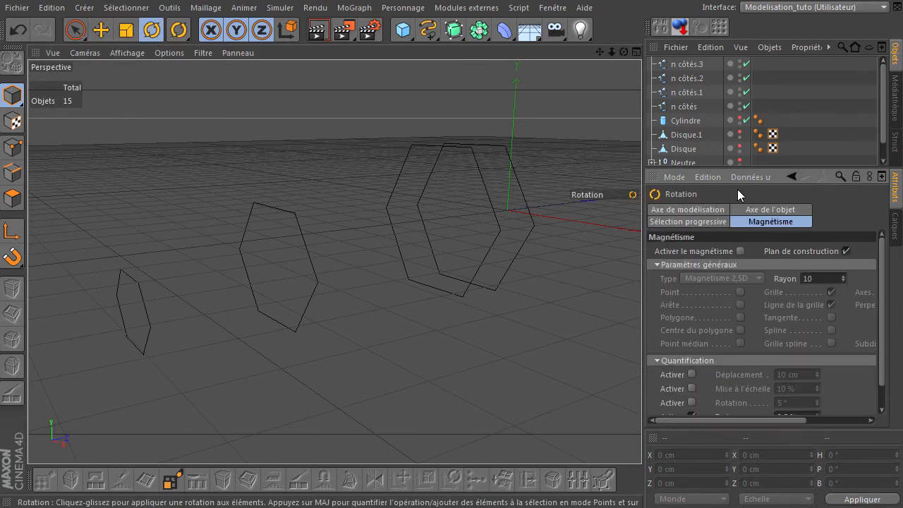
click(95, 35)
click(76, 33)
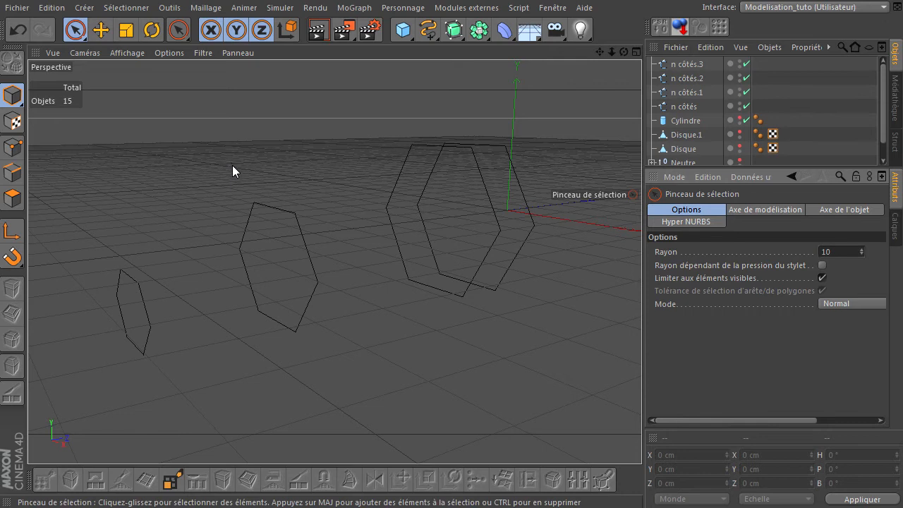
Detach the snapping options as a floating palette, enable snapping and set it to 3D (Magnétisme 3D).
key(p)
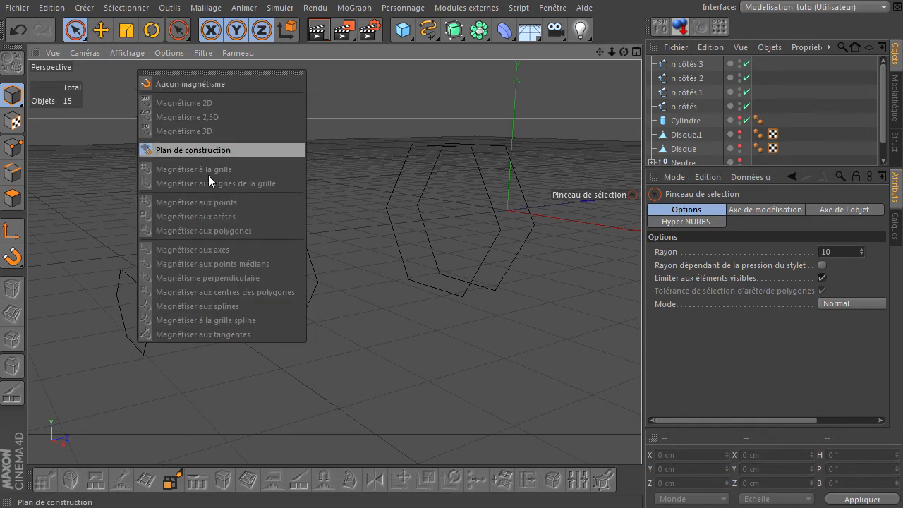
click(244, 73)
drag(171, 59, 548, 159)
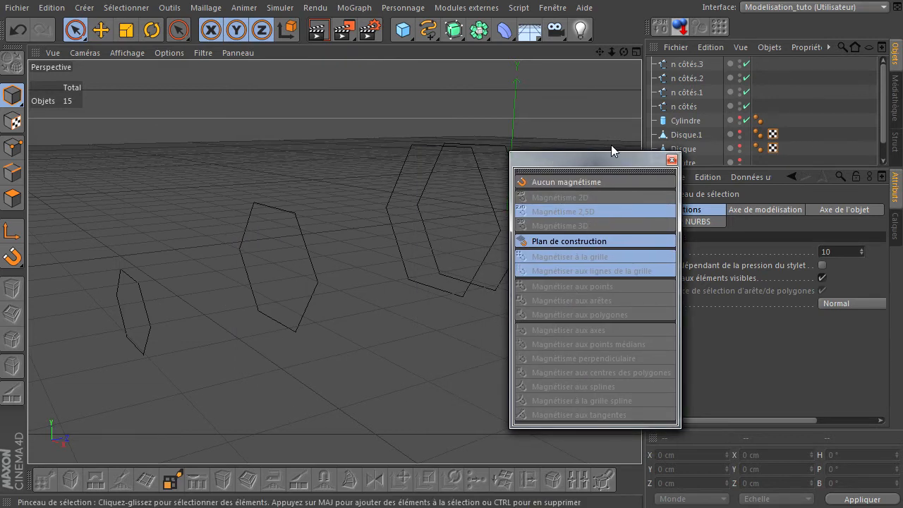
click(579, 182)
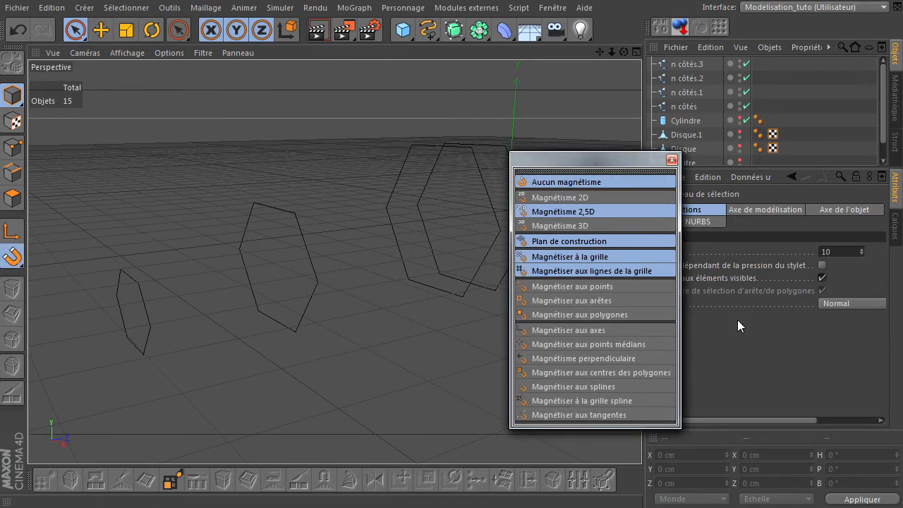
click(561, 225)
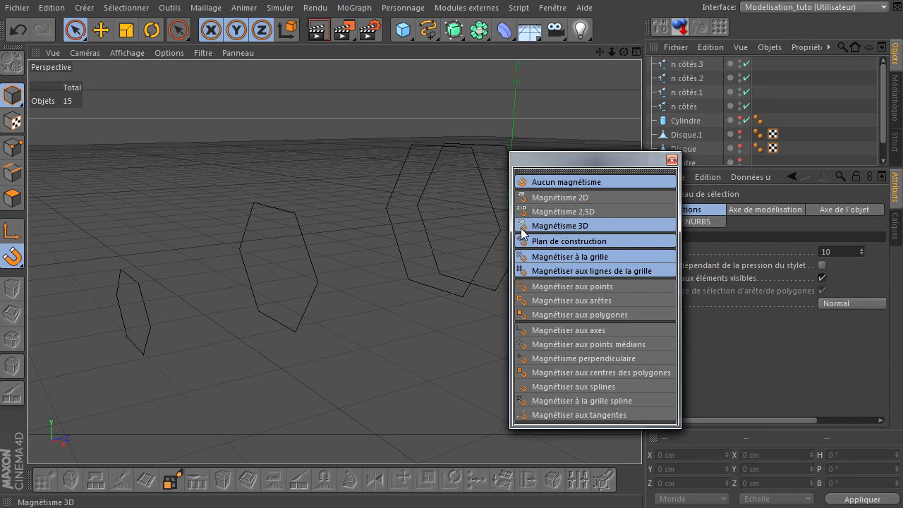
Disable snapping to the grid and grid lines, enable snapping to points and splines, and close the palette.
click(569, 258)
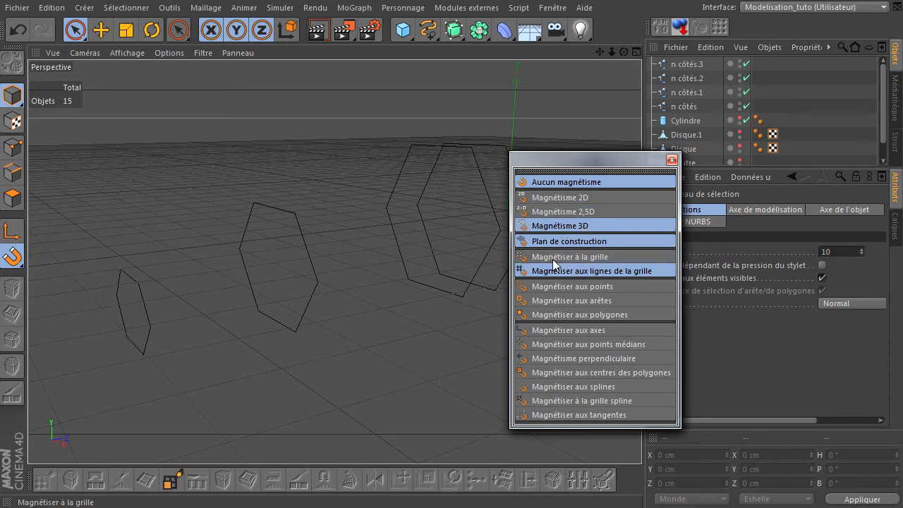
click(561, 274)
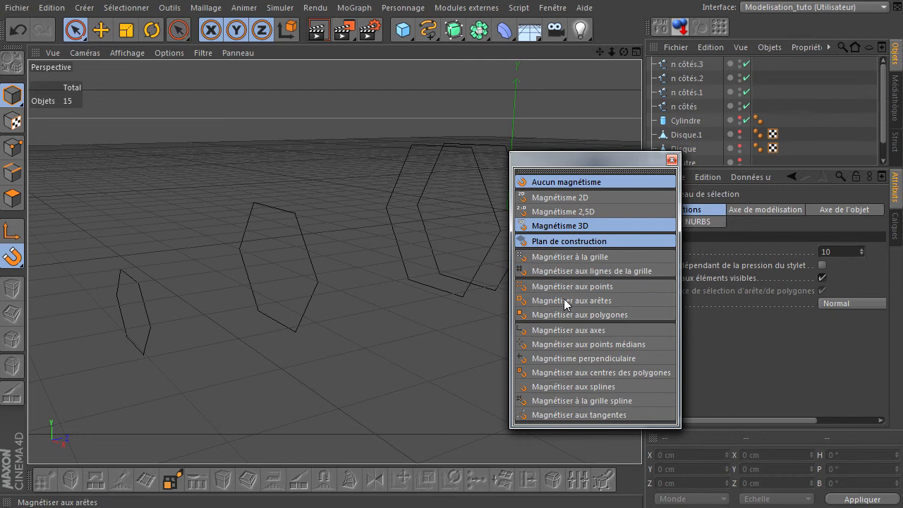
click(561, 289)
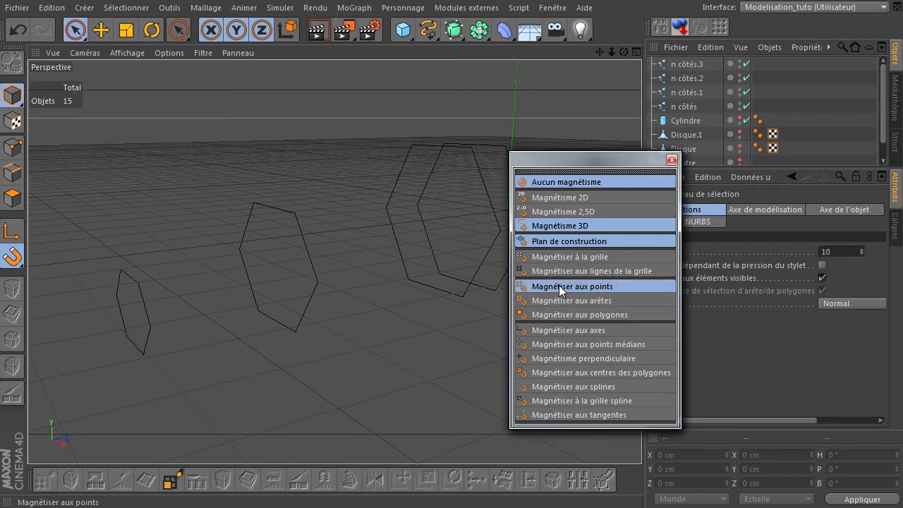
click(578, 388)
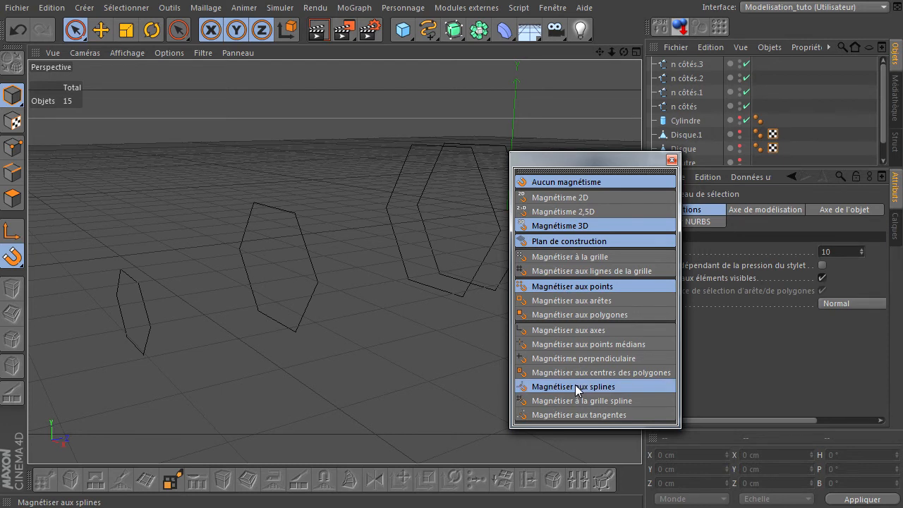
click(671, 159)
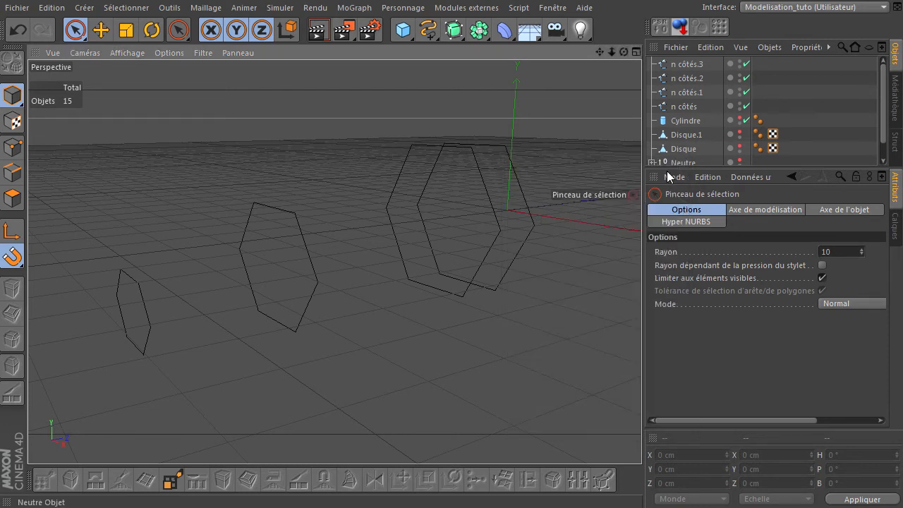
Draw a linear spline through the upper positive-X corners of the four hexagons, from the rearmost to the smallest, and finish it.
drag(13, 256, 38, 271)
drag(426, 34, 472, 71)
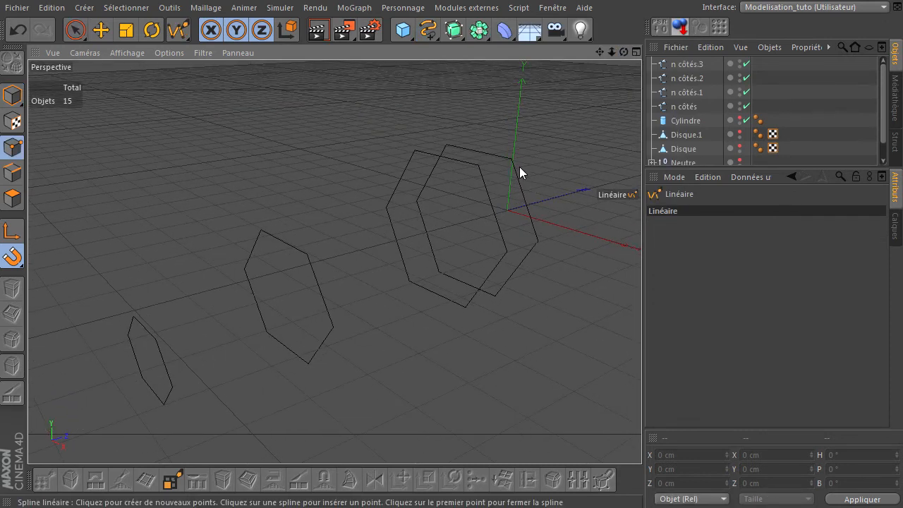
click(512, 159)
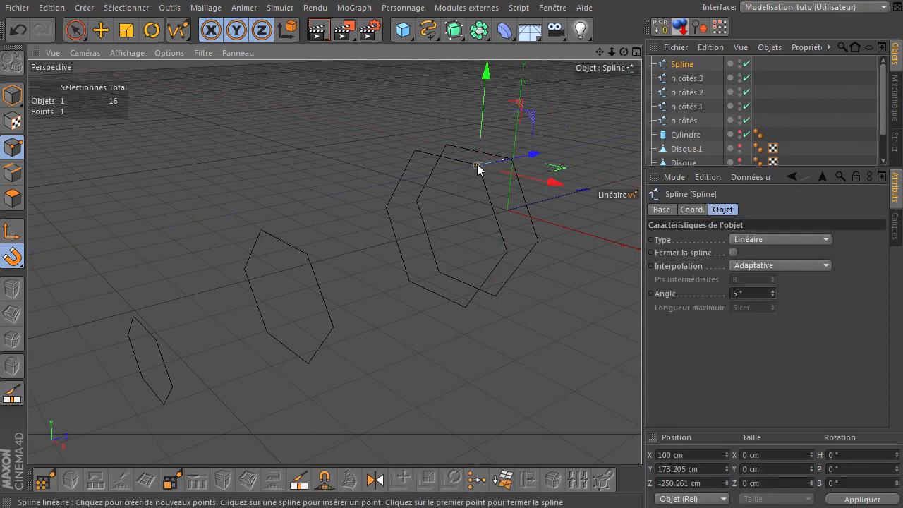
click(307, 254)
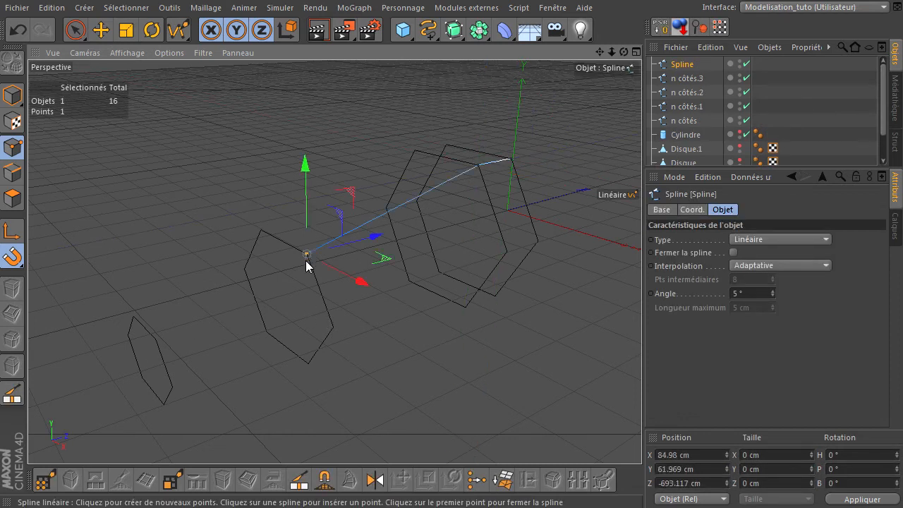
click(156, 339)
key(Return)
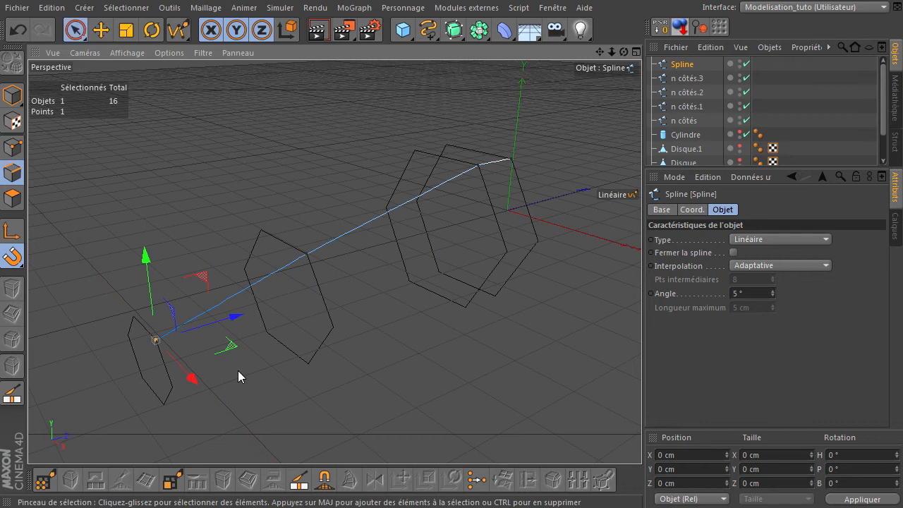
Draw a second linear spline through the outermost positive-X side corners of the four hexagons, from the rearmost to the smallest.
drag(616, 52, 622, 79)
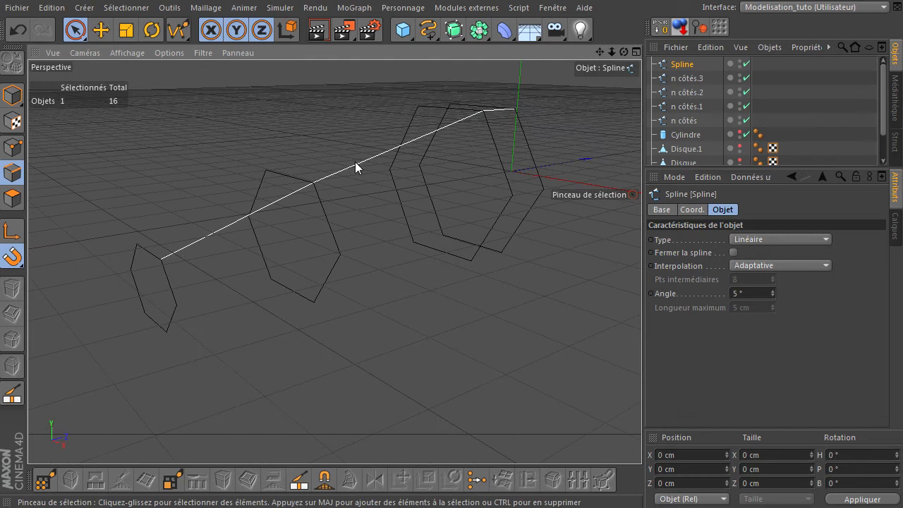
click(176, 31)
click(543, 189)
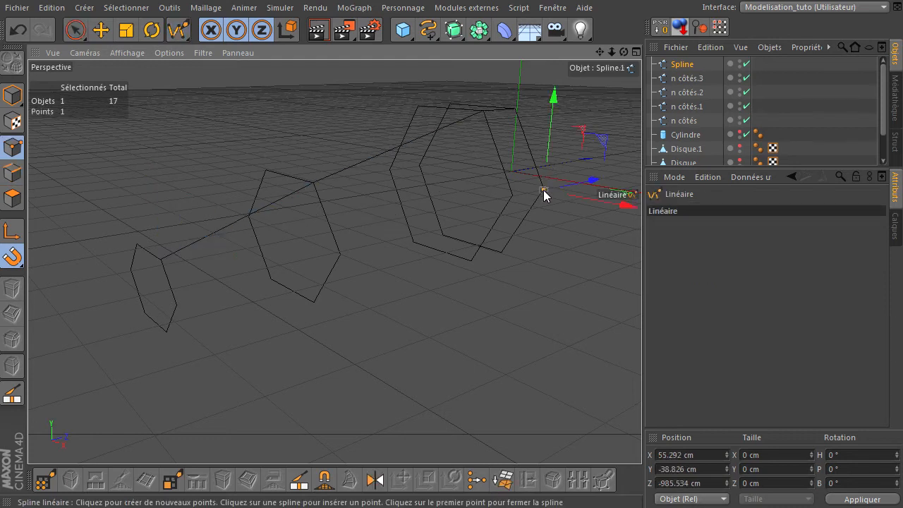
click(340, 255)
click(176, 306)
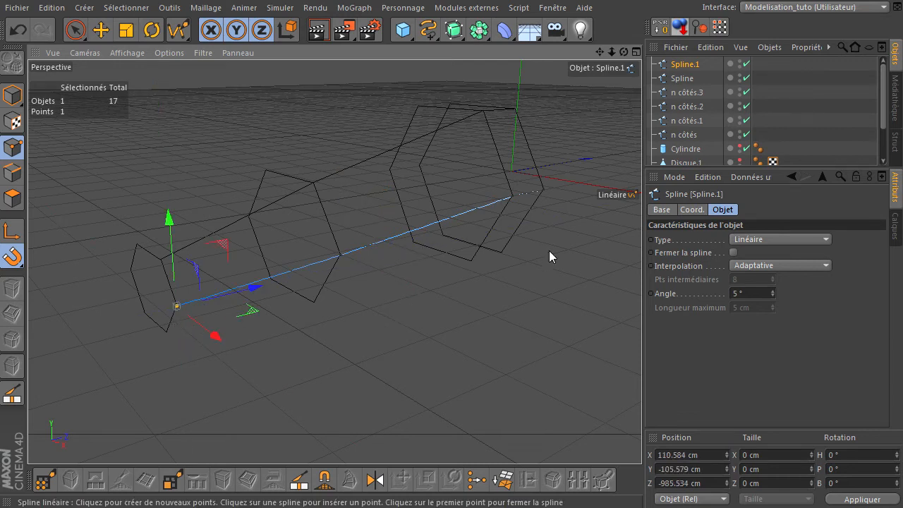
Draw a third linear spline through the lower positive-X corners of the four hexagons, from the rearmost to the smallest.
key(space)
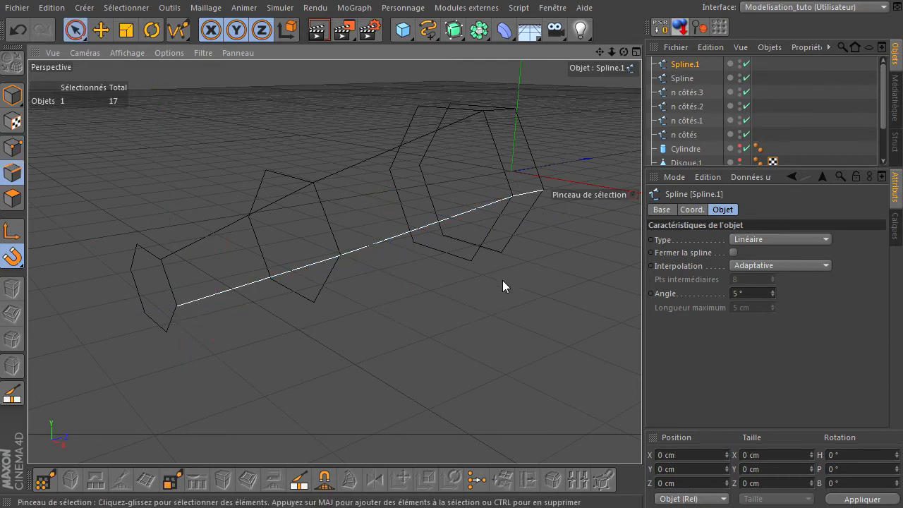
click(177, 30)
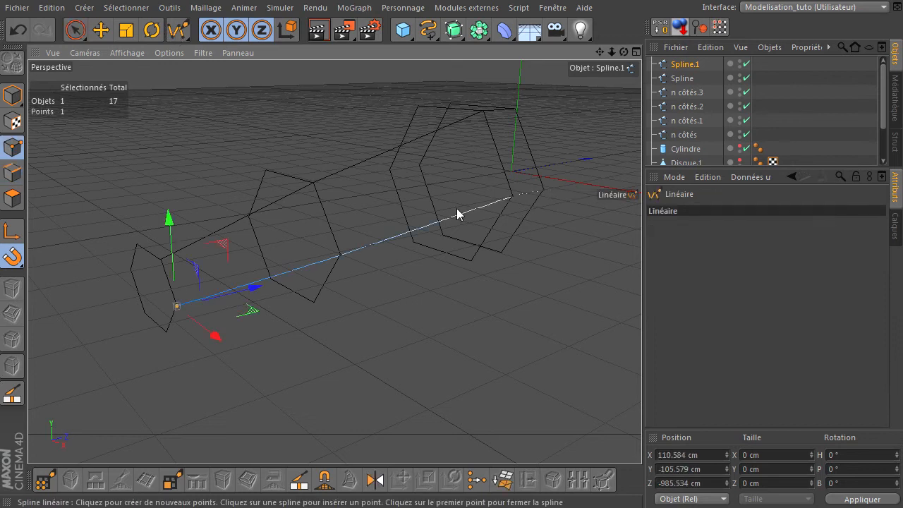
click(501, 253)
click(471, 262)
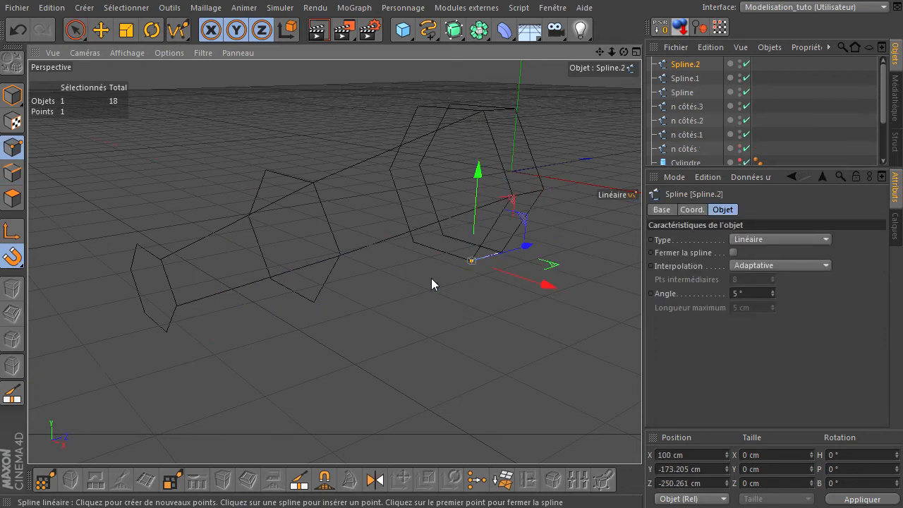
click(314, 301)
click(167, 331)
key(space)
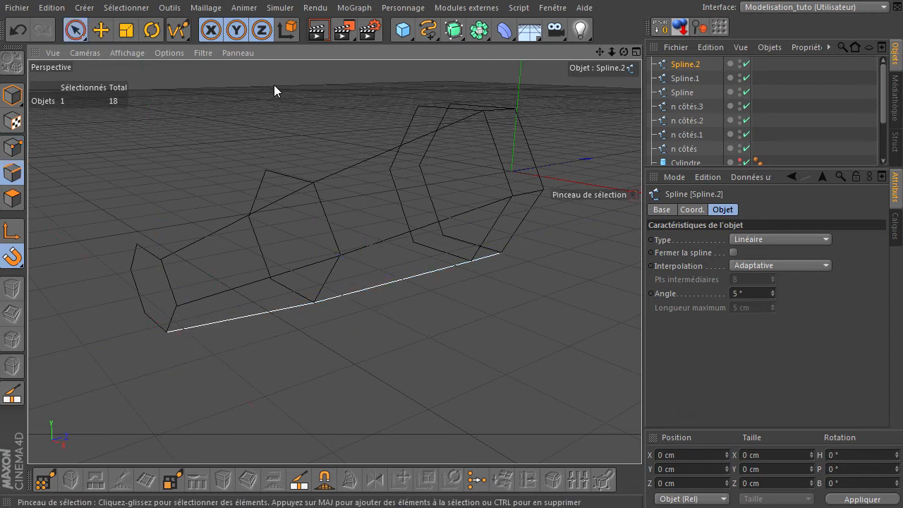
Draw a fourth linear spline through the upper negative-X corners of the four hexagons, from the rearmost to the smallest.
click(178, 30)
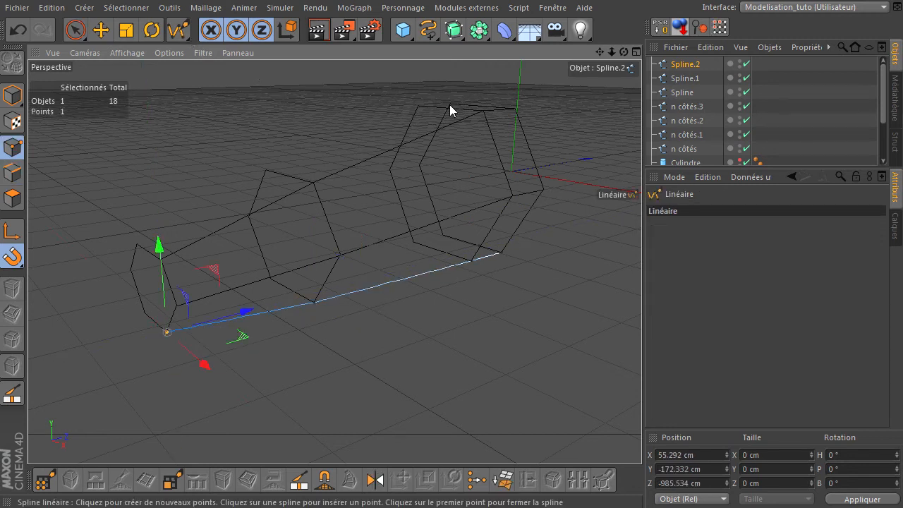
click(418, 105)
click(265, 169)
click(139, 245)
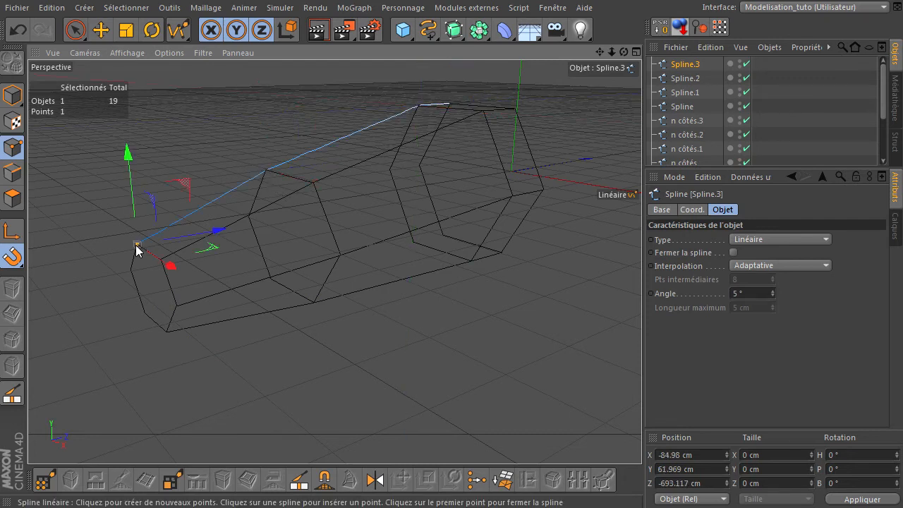
key(space)
Draw a fifth linear spline through the outermost negative-X side corners of the four hexagons and finish it.
click(177, 30)
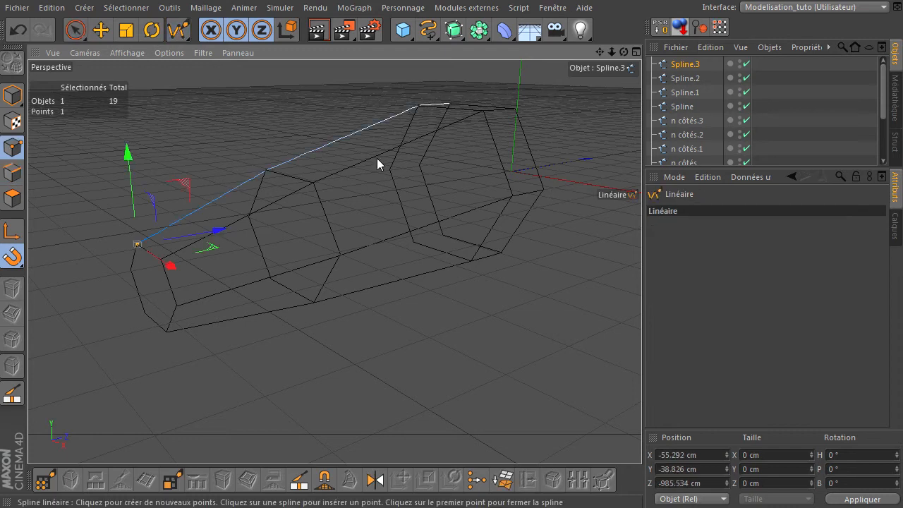
click(419, 164)
click(391, 171)
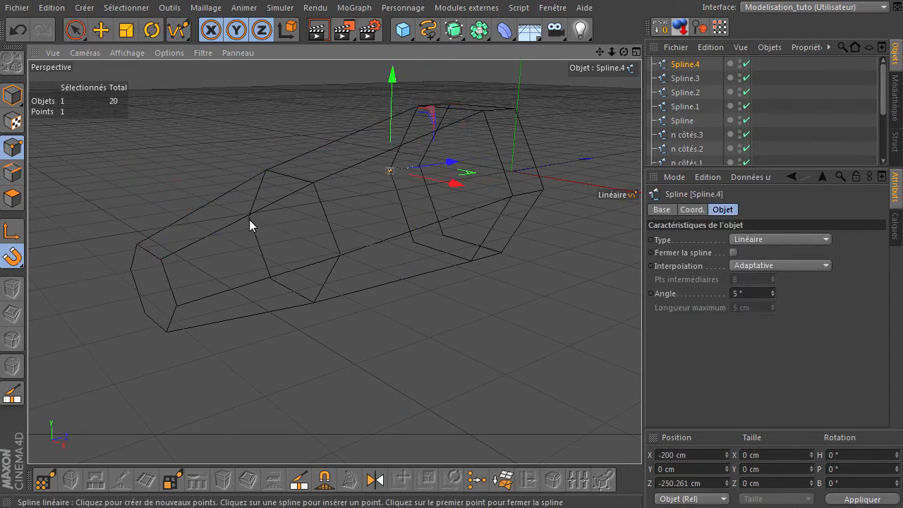
drag(622, 53, 640, 371)
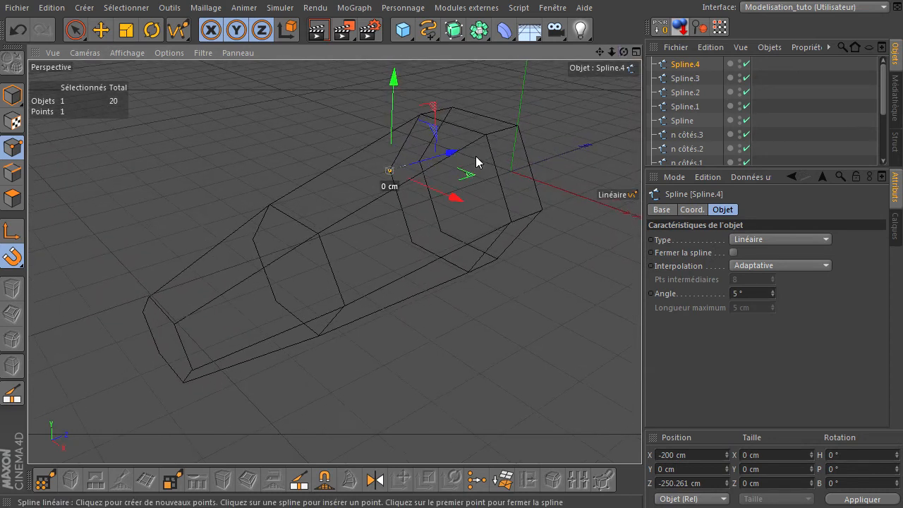
click(253, 240)
click(144, 314)
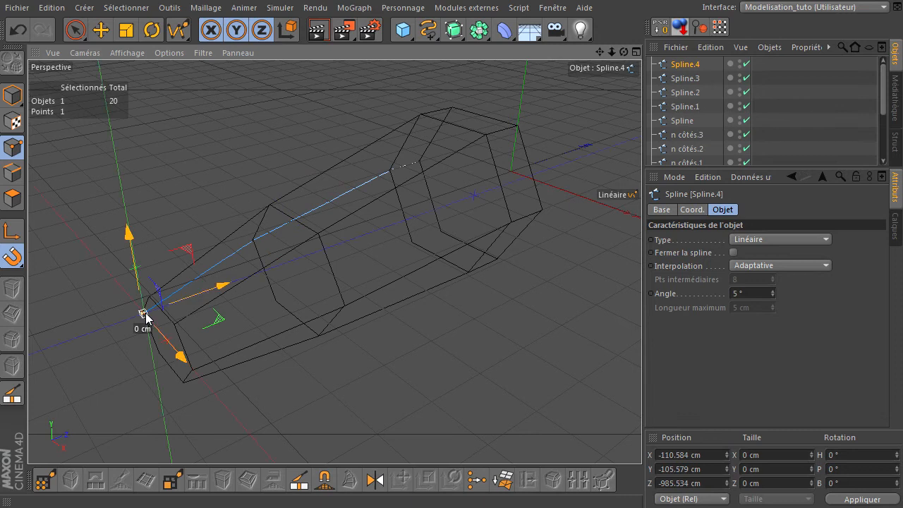
key(space)
Draw a sixth linear spline through the lower negative-X corners of the four hexagons and finish it.
drag(620, 49, 422, 216)
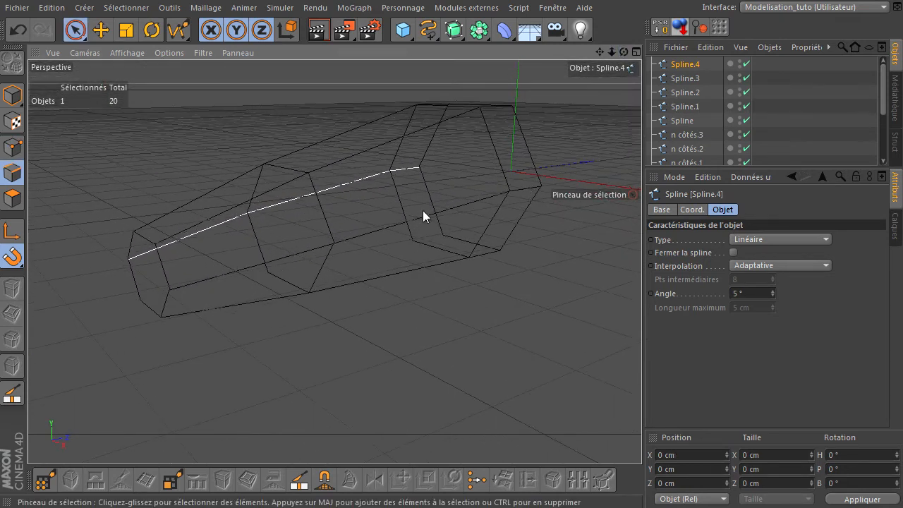
click(177, 30)
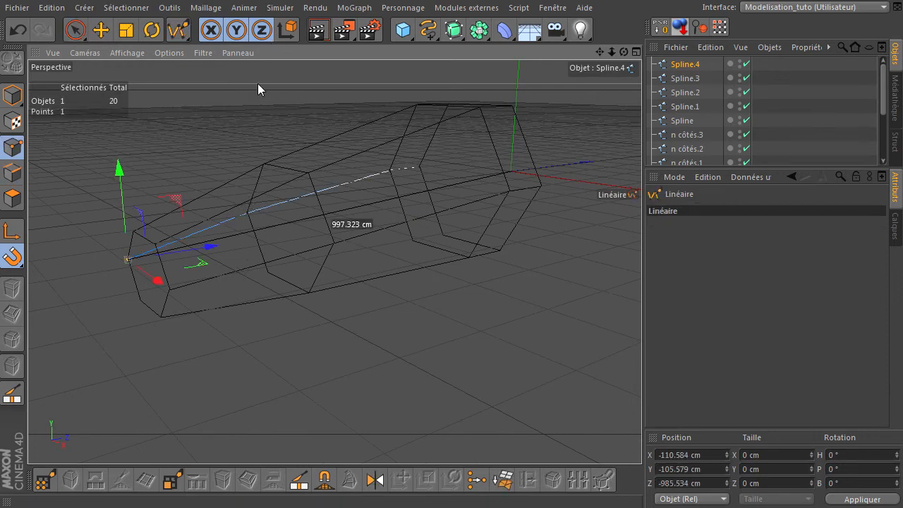
click(440, 235)
click(413, 241)
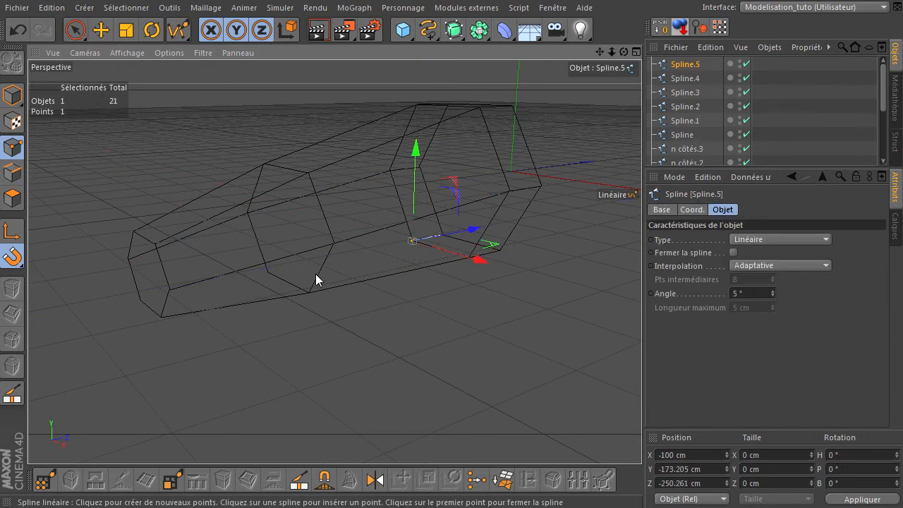
click(266, 273)
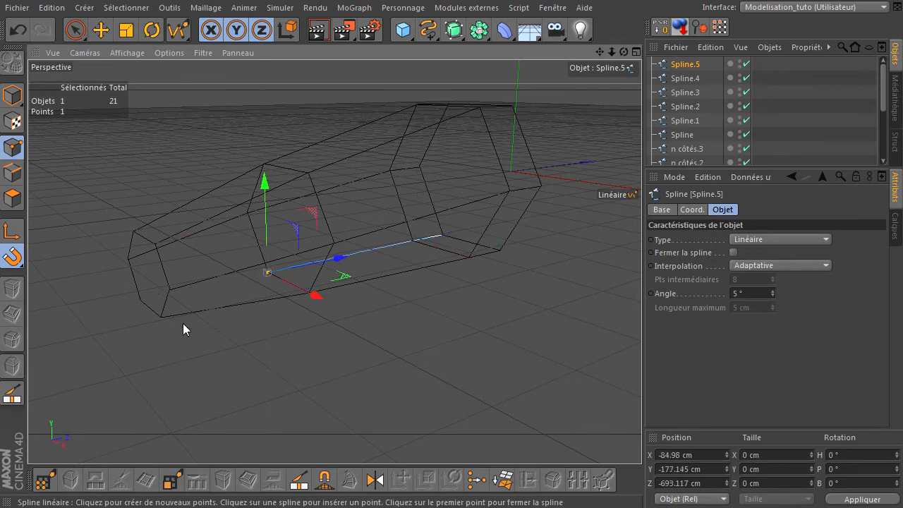
click(139, 299)
key(space)
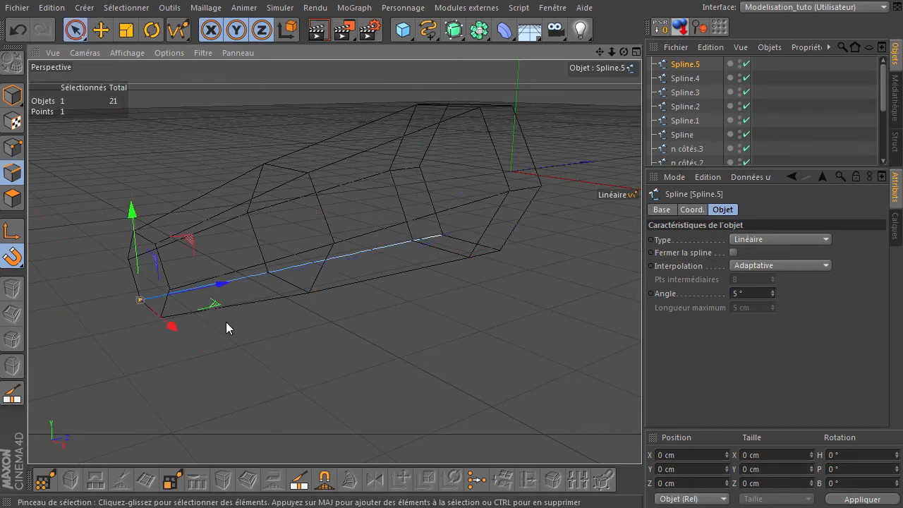
Group the four hexagon splines and the six linear splines together under one null object.
click(76, 32)
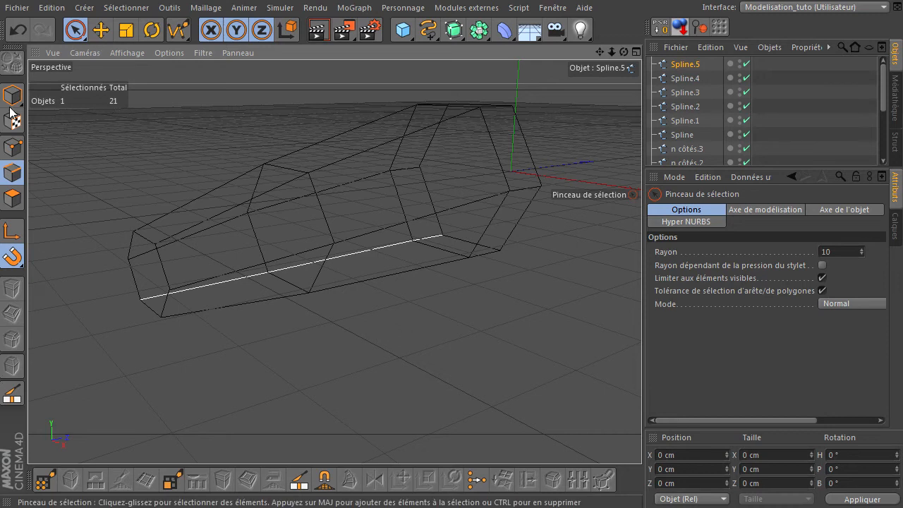
click(599, 359)
drag(623, 51, 608, 62)
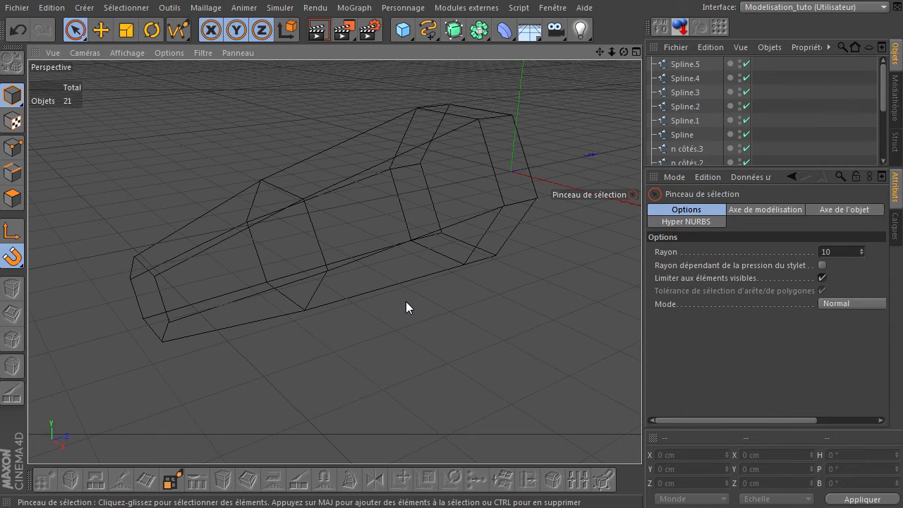
drag(786, 168, 786, 228)
click(681, 191)
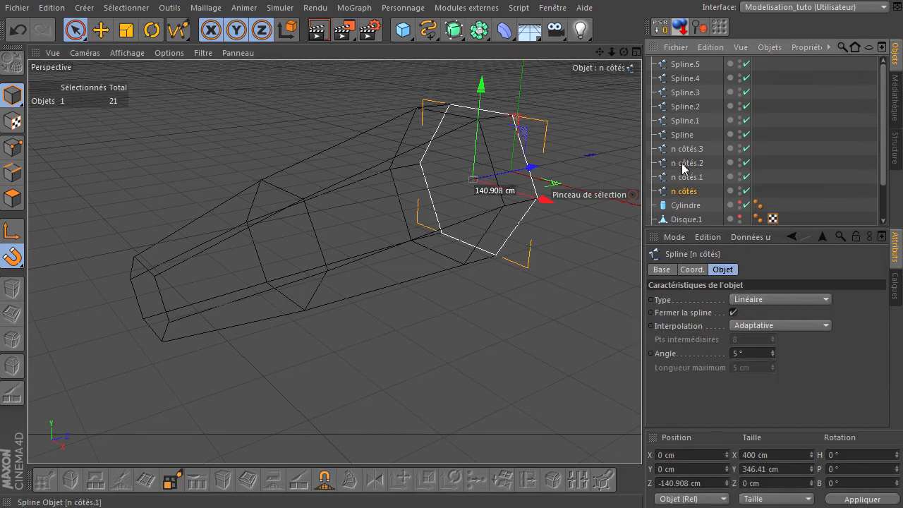
shift+click(686, 66)
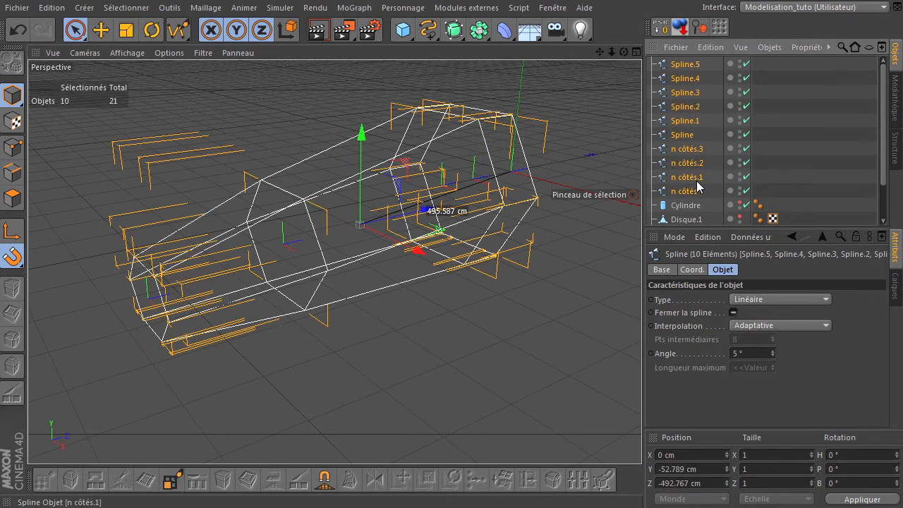
key(alt+g)
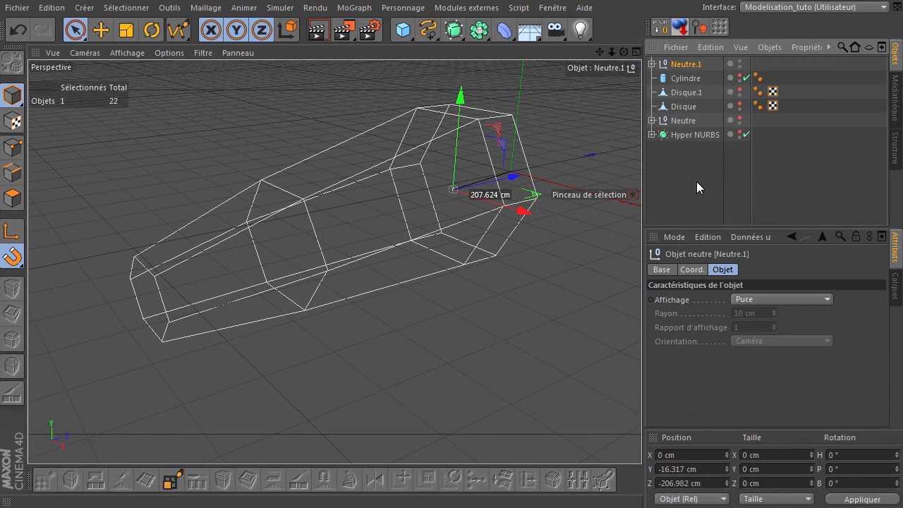
Rename the new spline group as "aide fuselage" and deselect it.
double_click(687, 64)
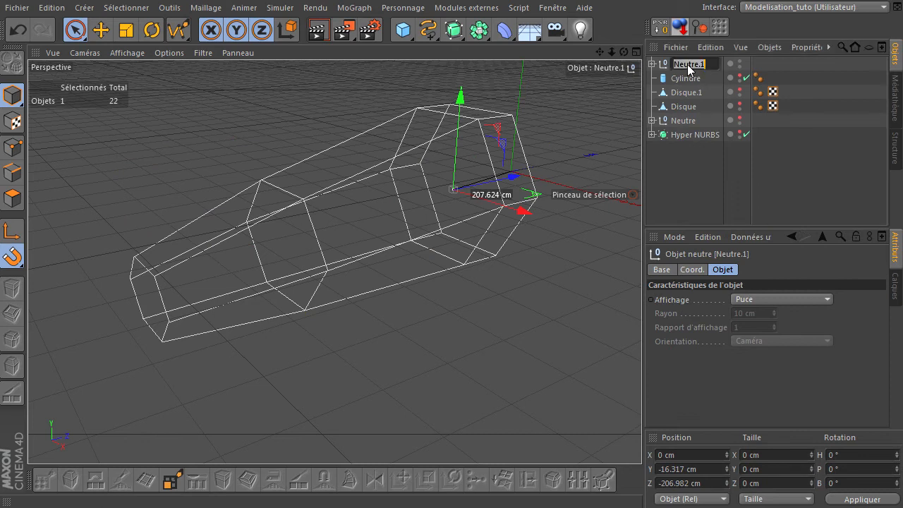
text(aide cod)
key(BackSpace)
key(BackSpace)
key(BackSpace)
key(BackSpace)
key(BackSpace)
text(fusela)
key(Return)
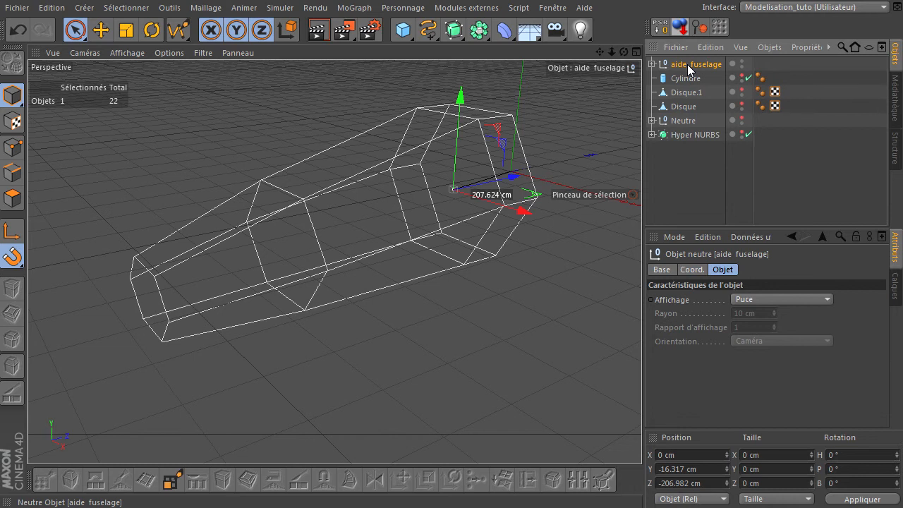
click(660, 189)
drag(601, 54, 622, 90)
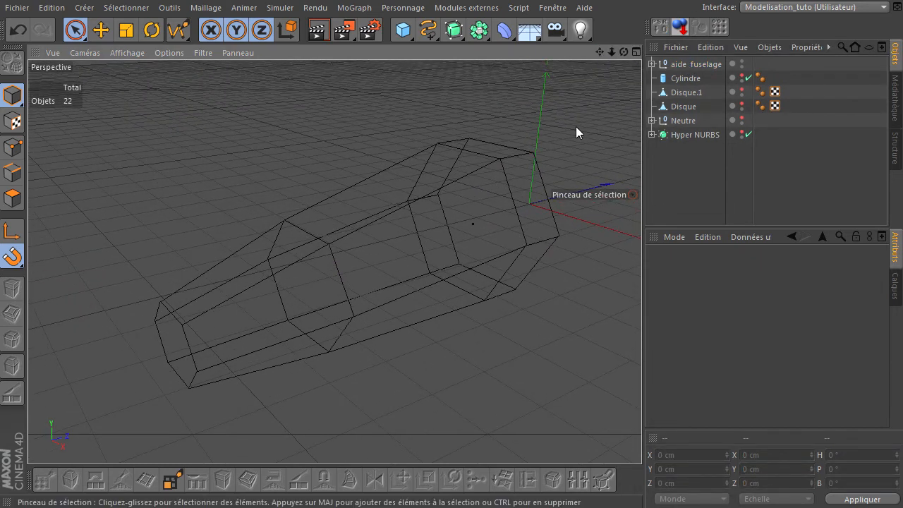
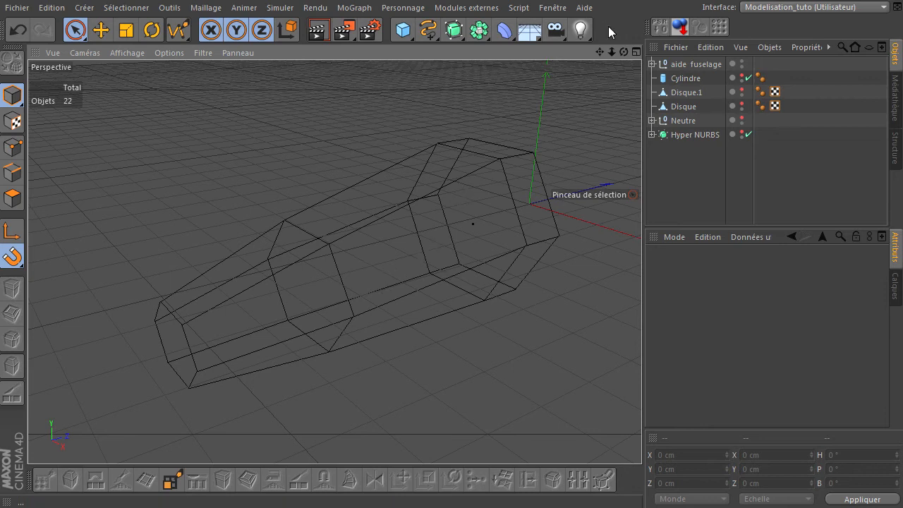
Add a Polygone primitive to the scene and make it editable.
drag(622, 52, 641, 349)
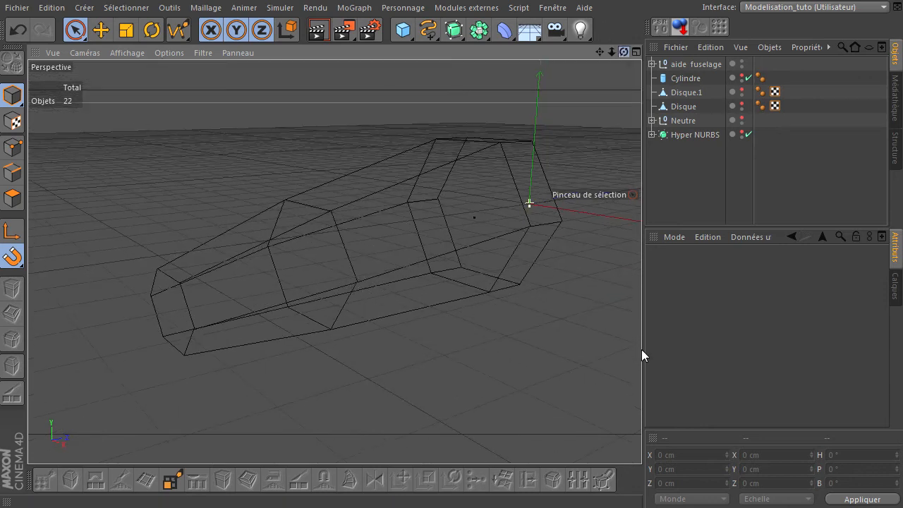
click(404, 35)
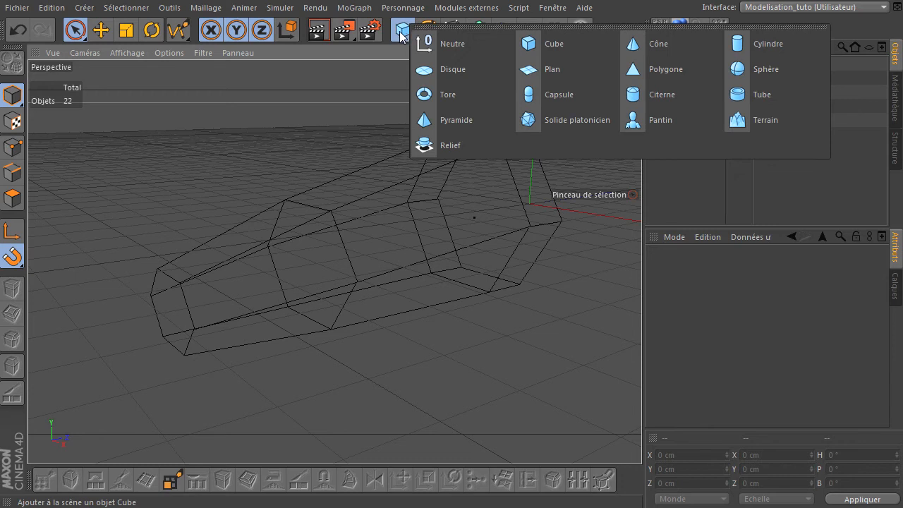
click(669, 70)
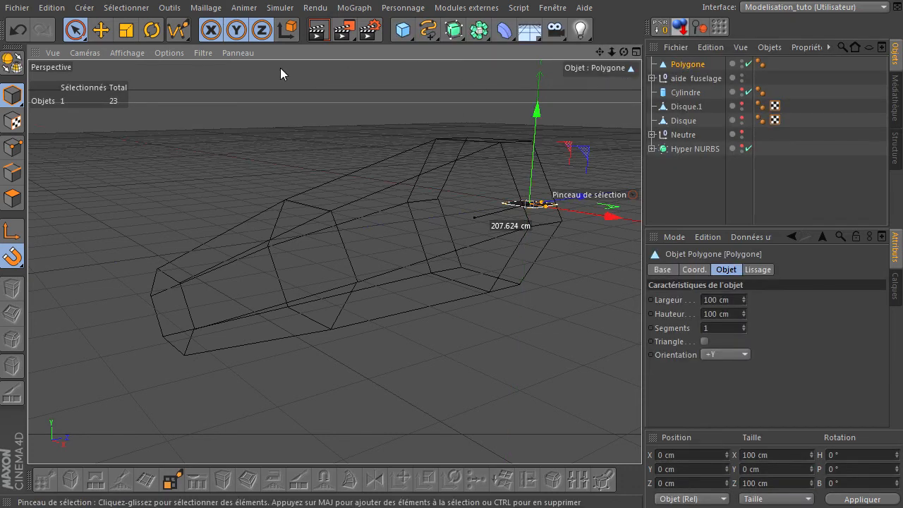
click(11, 64)
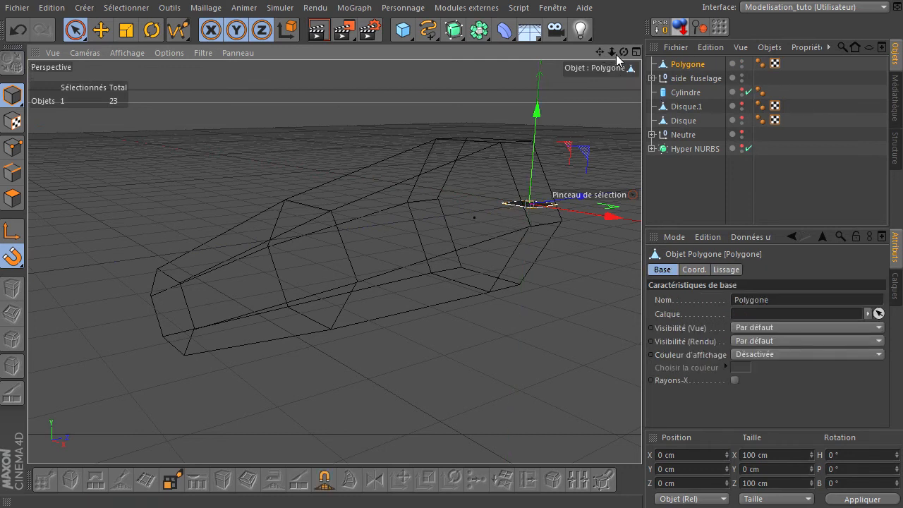
Move the polygon into the plane of the second hexagon from the rear, at about X -134.8, Y -113, Z -250.3 cm.
drag(623, 52, 592, 99)
drag(583, 195, 476, 225)
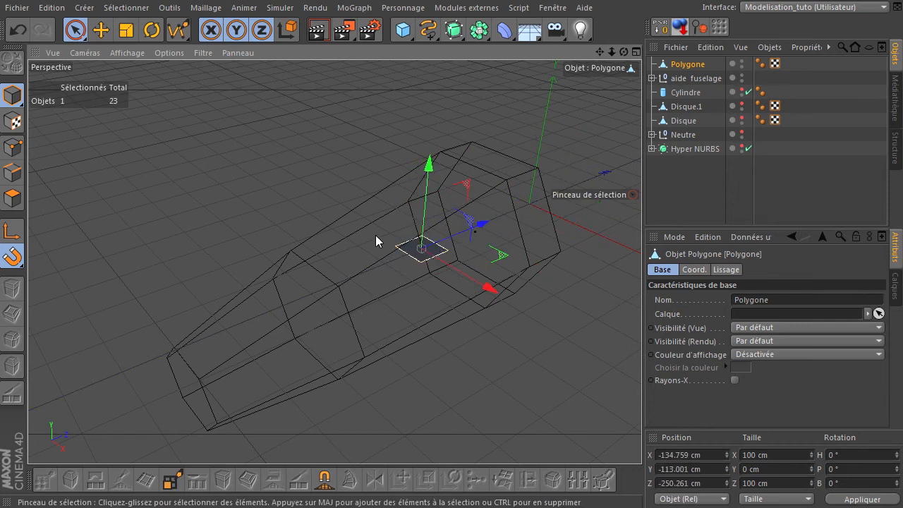
drag(623, 53, 641, 350)
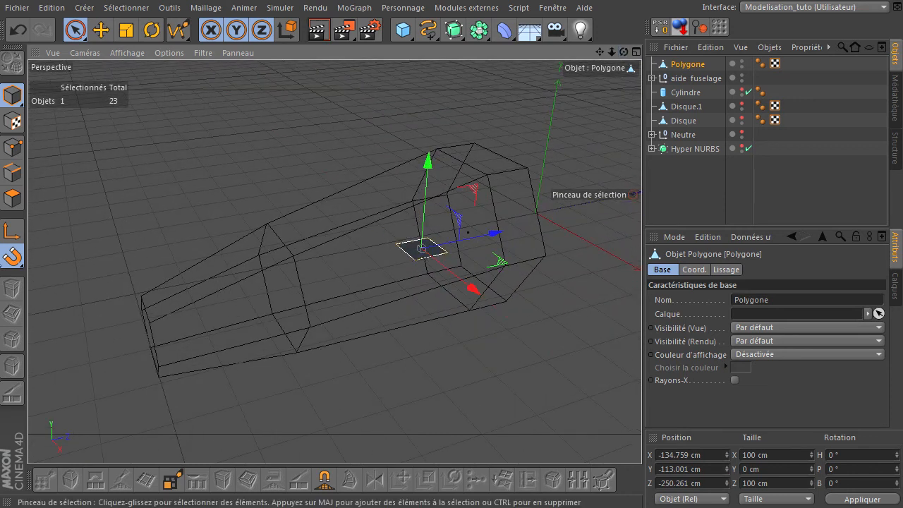
Snap the polygon's four points onto the upper corners of the two rearmost hexagons and switch to edge mode.
click(12, 147)
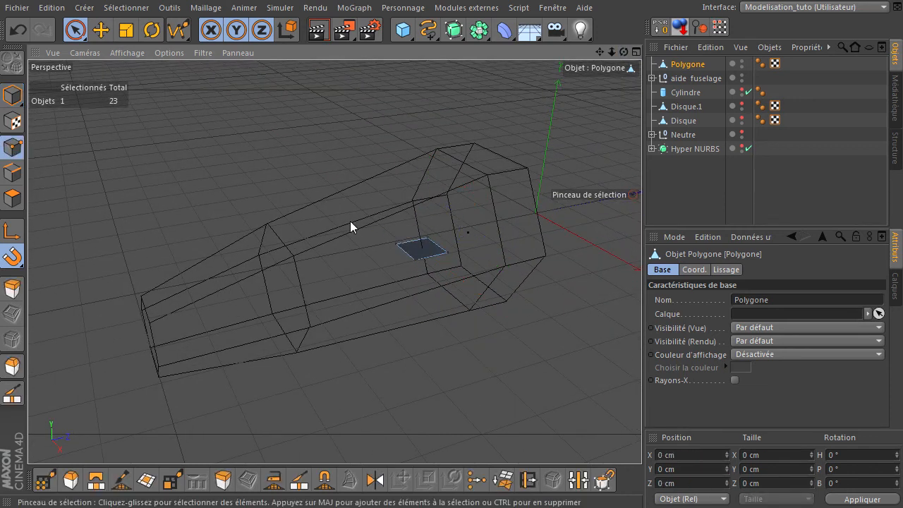
click(428, 237)
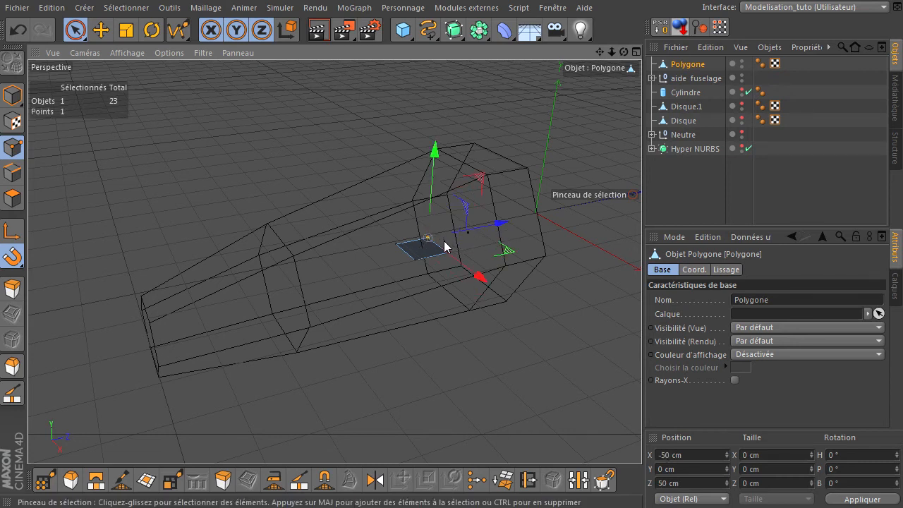
drag(427, 239, 475, 143)
click(448, 259)
drag(441, 257, 527, 167)
click(395, 244)
drag(396, 247, 437, 149)
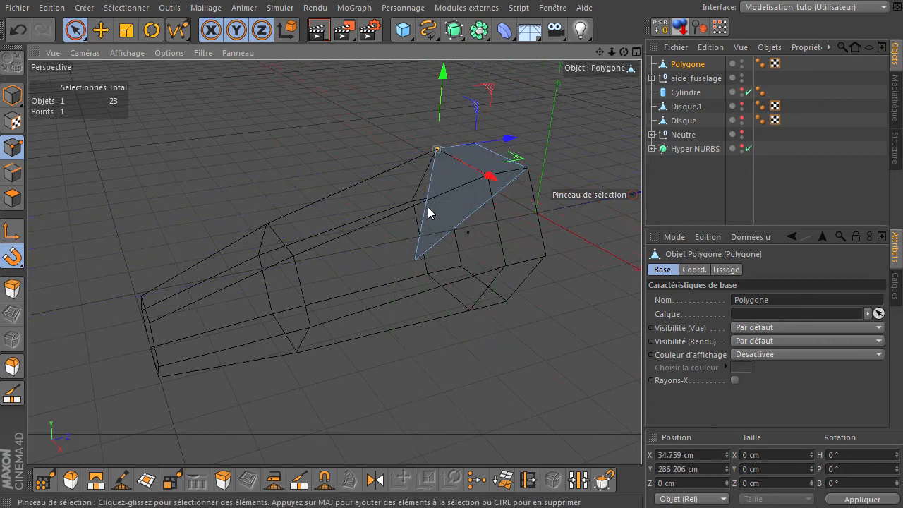
click(415, 258)
drag(415, 258, 489, 174)
drag(624, 51, 641, 349)
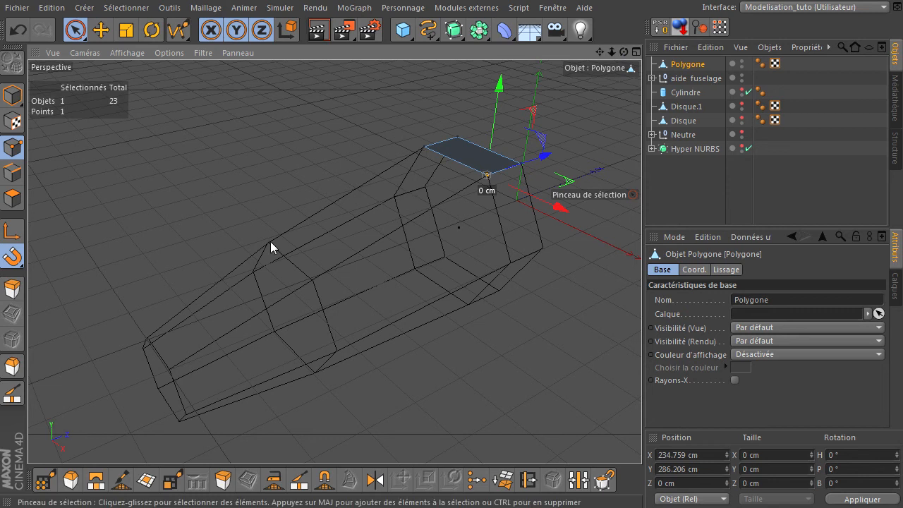
key(Return)
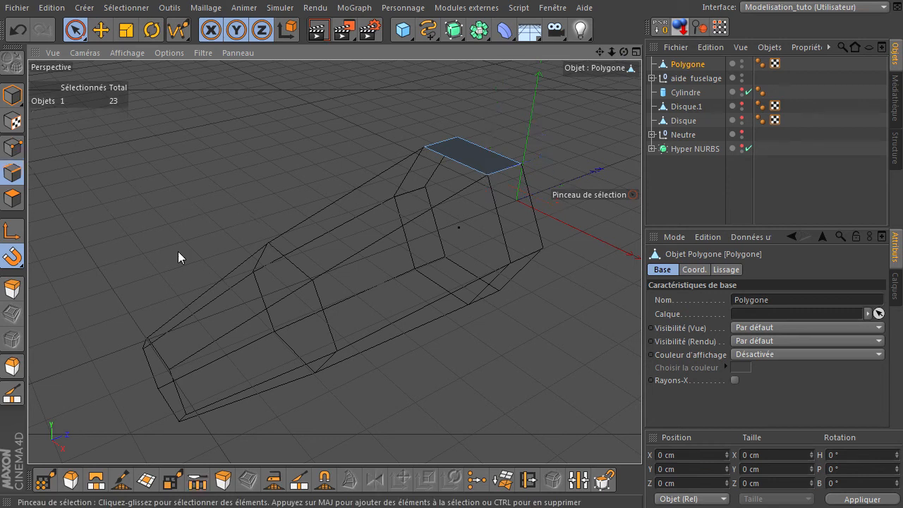
Select the polygon's edge that lies on the second hexagon from the rear.
click(457, 163)
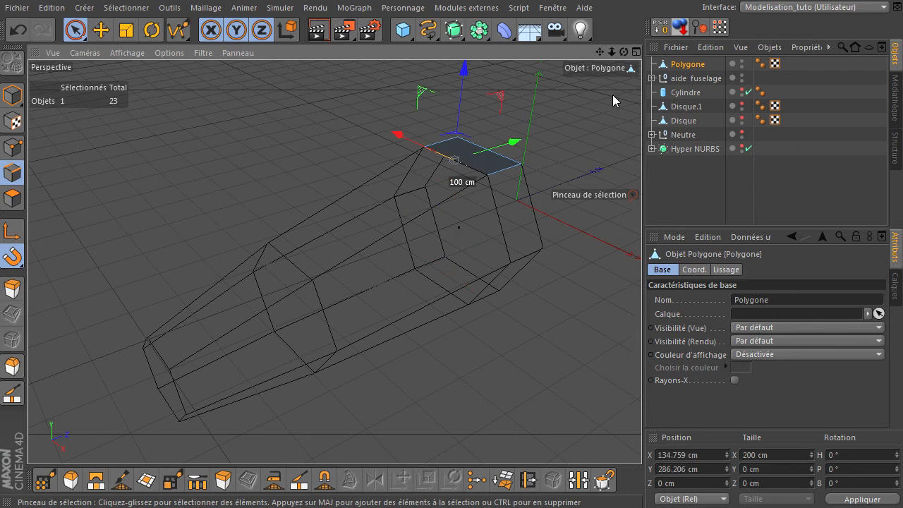
scroll(549, 199, up, 3)
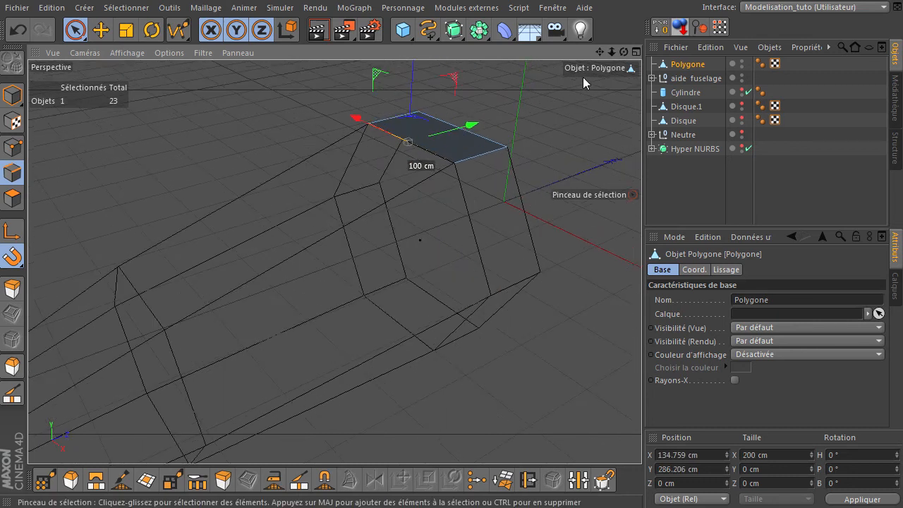
drag(601, 52, 712, 33)
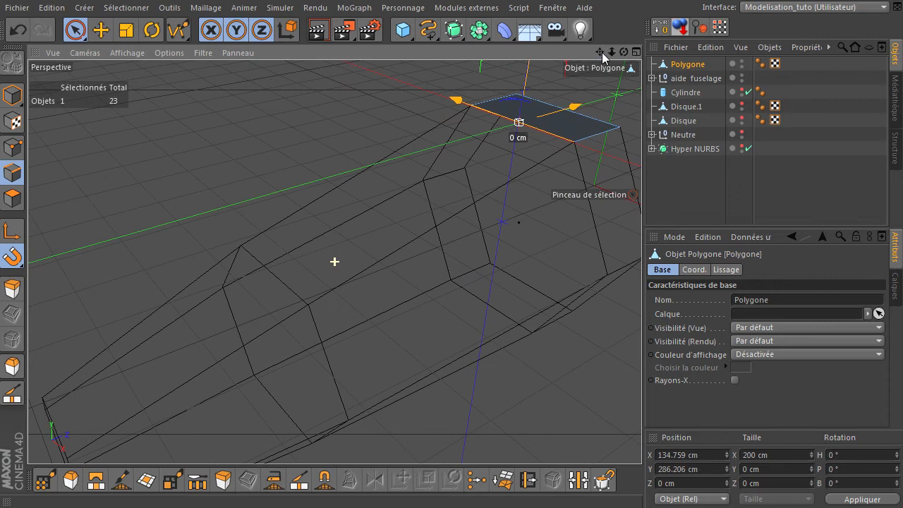
drag(612, 54, 640, 423)
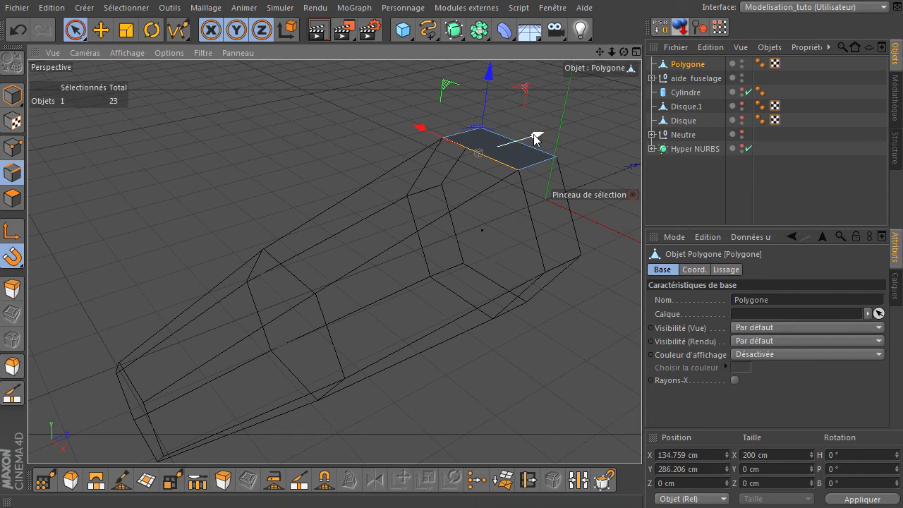
Try extruding the selected edge forward about 372 cm directly, and again with the Extrude tool at a 313 cm offset, undoing each attempt.
drag(534, 137, 388, 181)
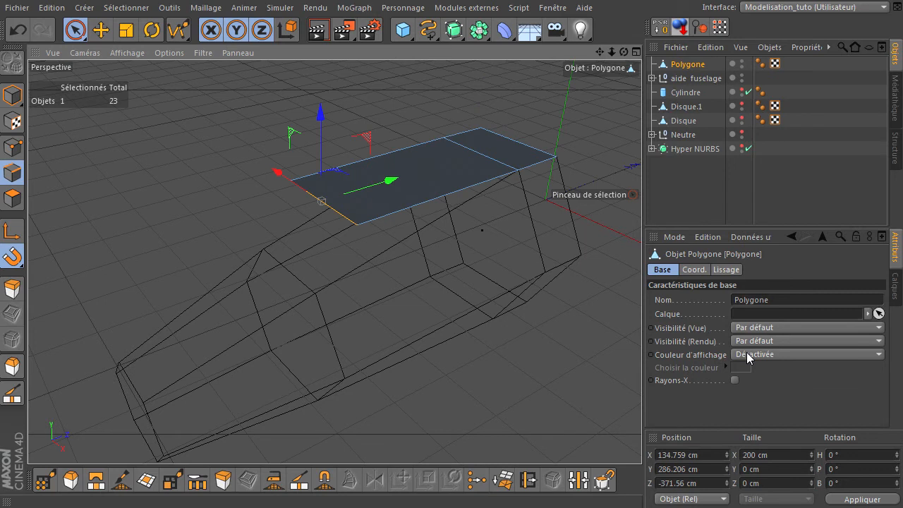
key(ctrl+z)
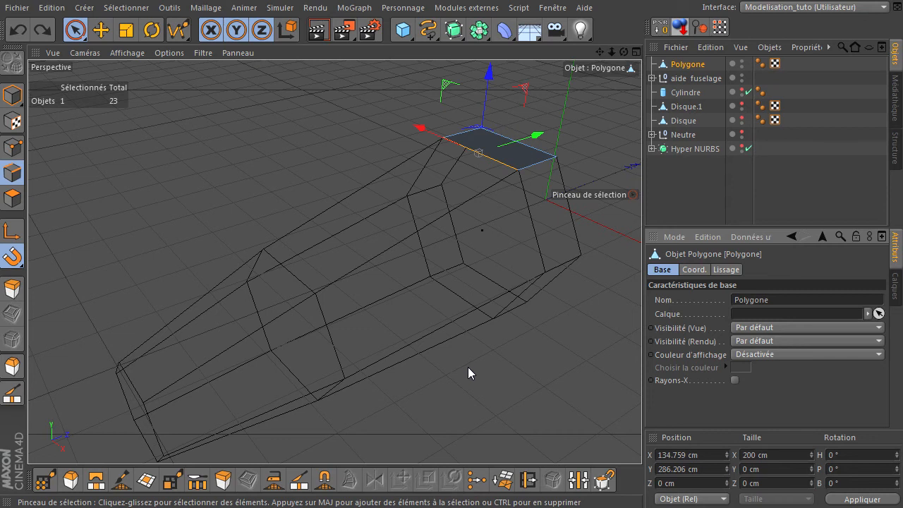
key(d)
drag(494, 297, 585, 298)
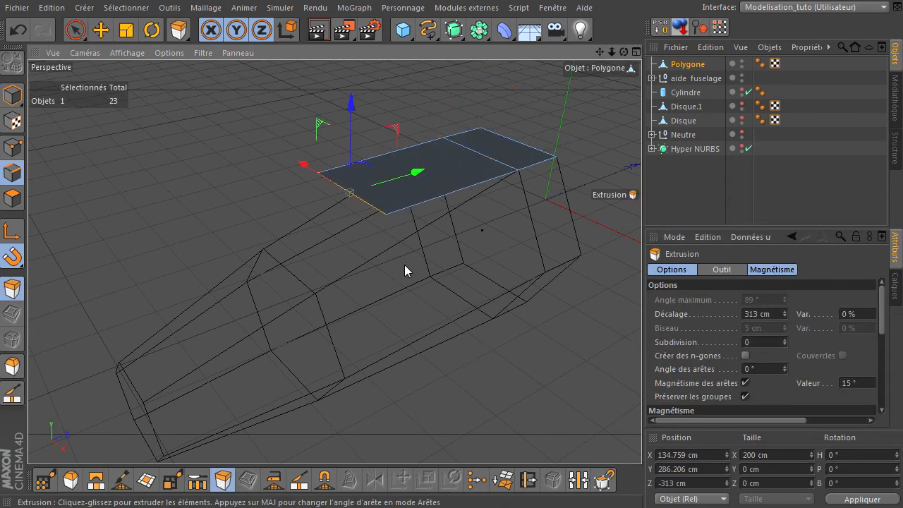
key(ctrl+z)
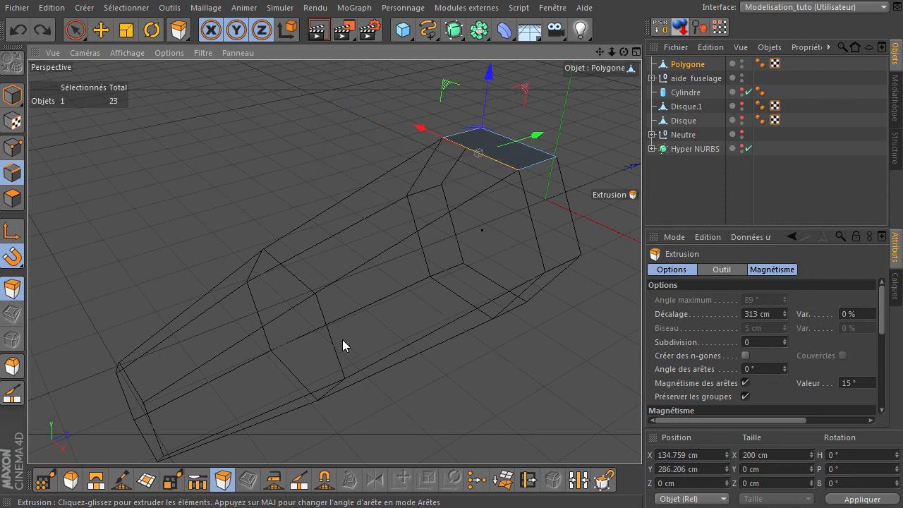
Extrude the selected edge forward to about Z -409 cm and snap its two points onto the upper corners of the third hexagon from the rear.
click(76, 30)
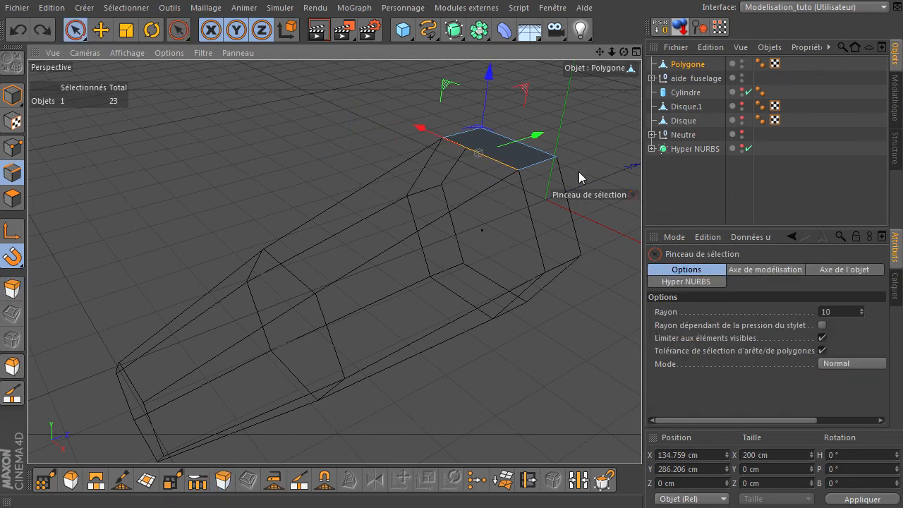
ctrl+drag(536, 134, 370, 179)
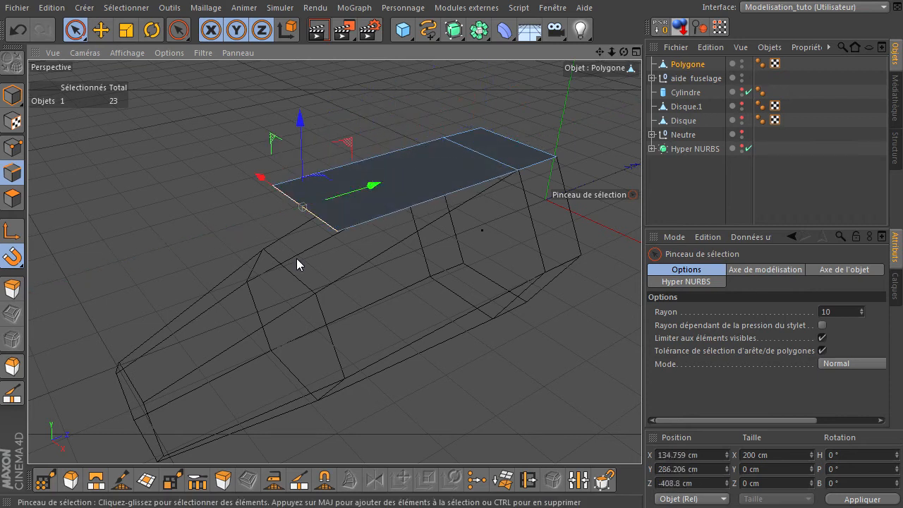
click(12, 147)
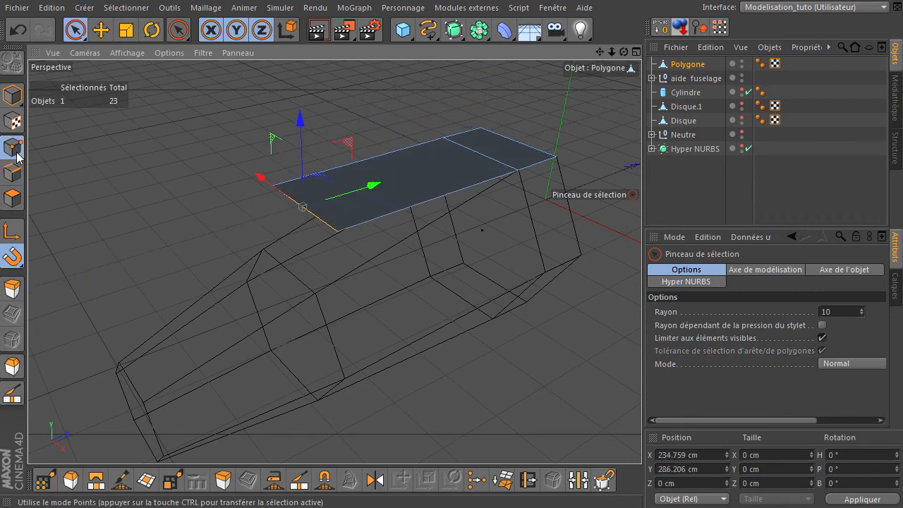
click(336, 230)
drag(339, 234, 266, 258)
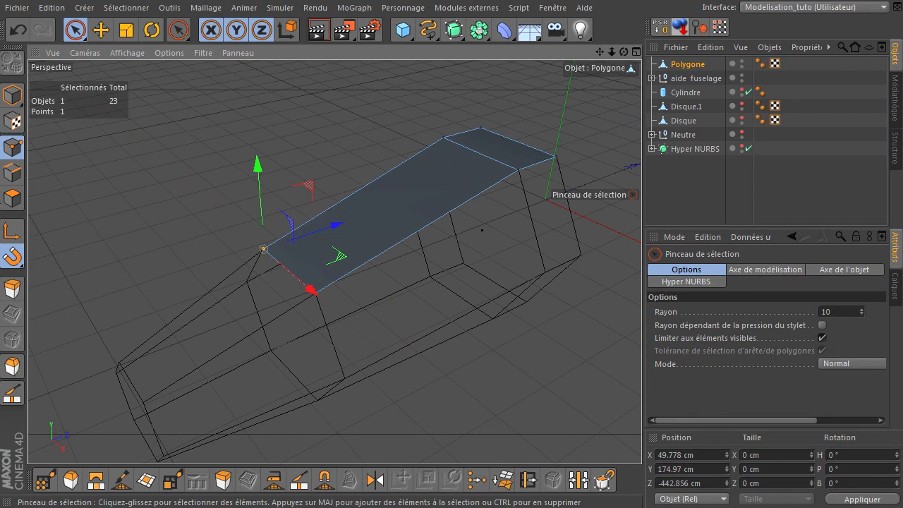
Extrude the new front edge forward and snap its two points onto the upper corners of the frontmost hexagon.
click(13, 172)
ctrl+drag(352, 235, 248, 289)
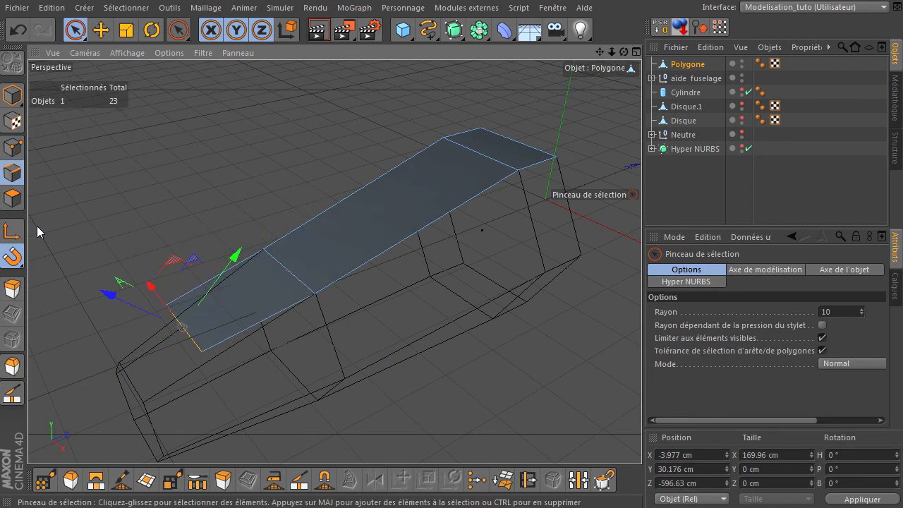
click(13, 147)
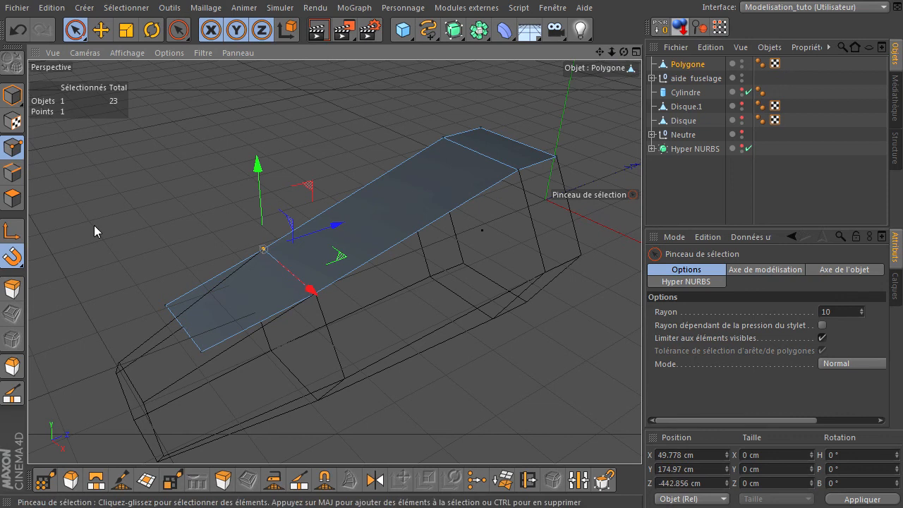
click(165, 307)
drag(162, 305, 141, 365)
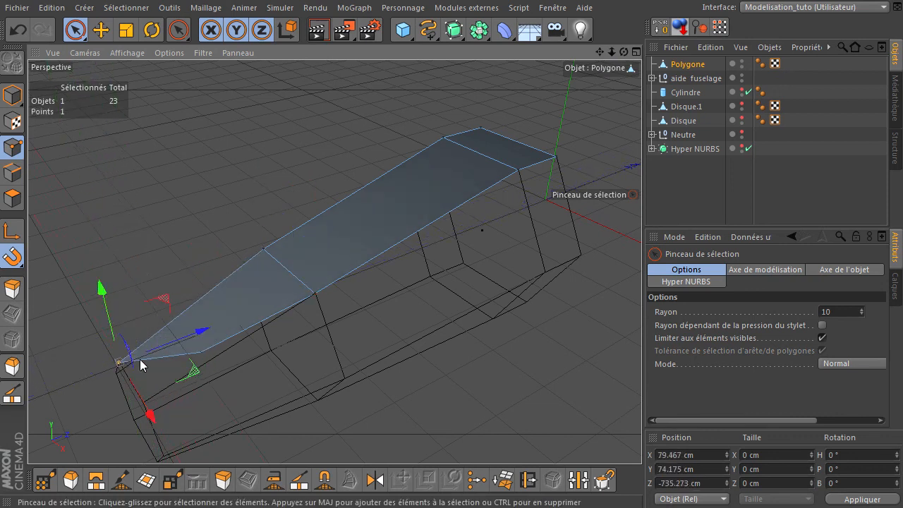
click(202, 354)
drag(202, 354, 143, 404)
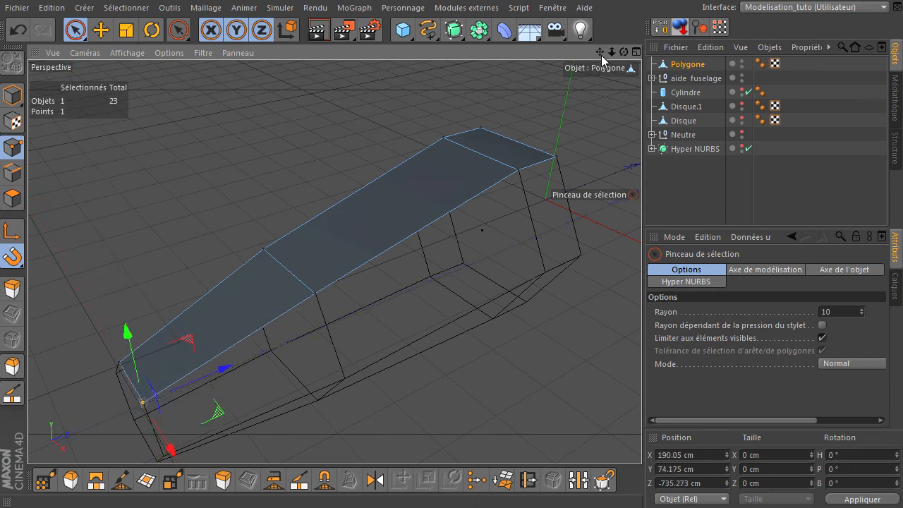
Select the three edges along one long side of the top strip and extrude them outward to about X 323 cm.
drag(598, 53, 623, 60)
alt+drag(638, 358, 494, 324)
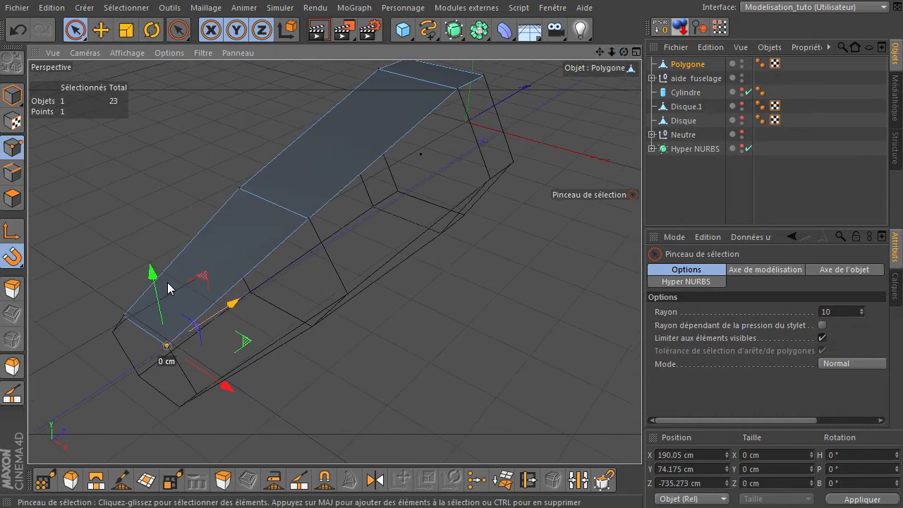
click(12, 172)
drag(275, 204, 311, 148)
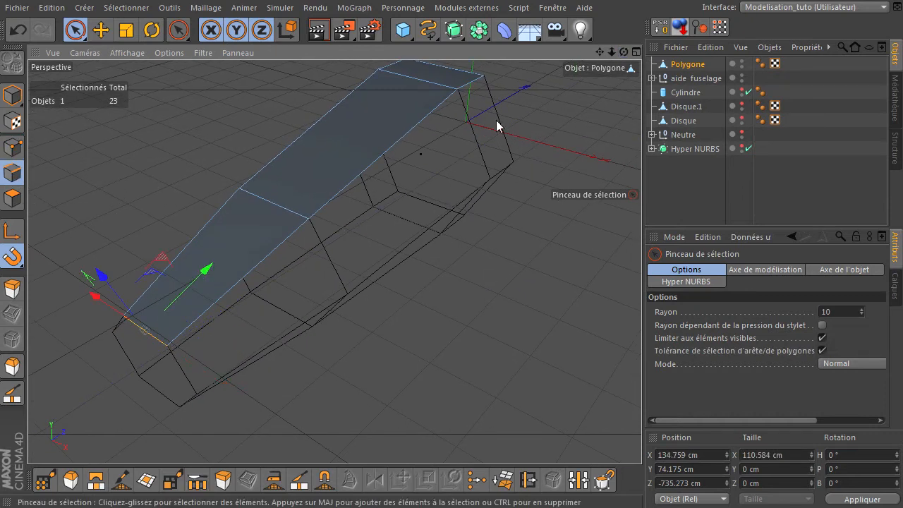
drag(477, 84, 332, 201)
drag(270, 258, 279, 251)
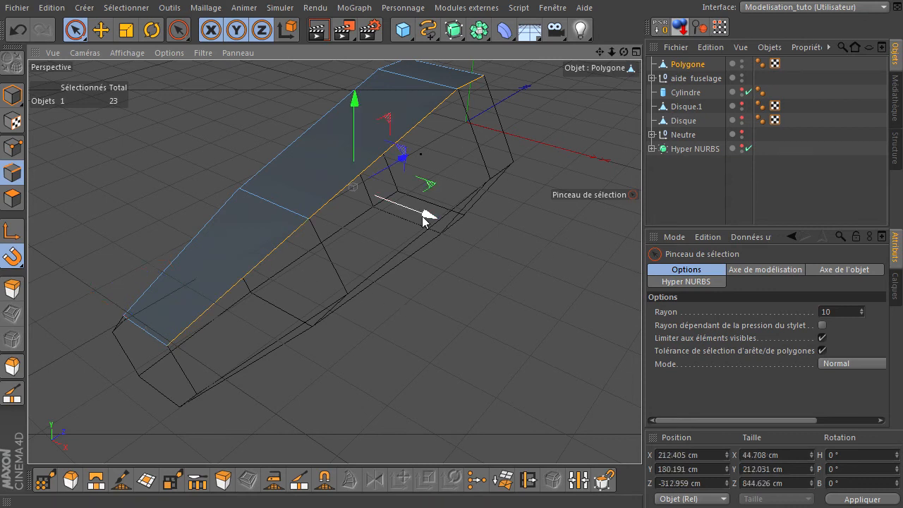
drag(426, 218, 537, 204)
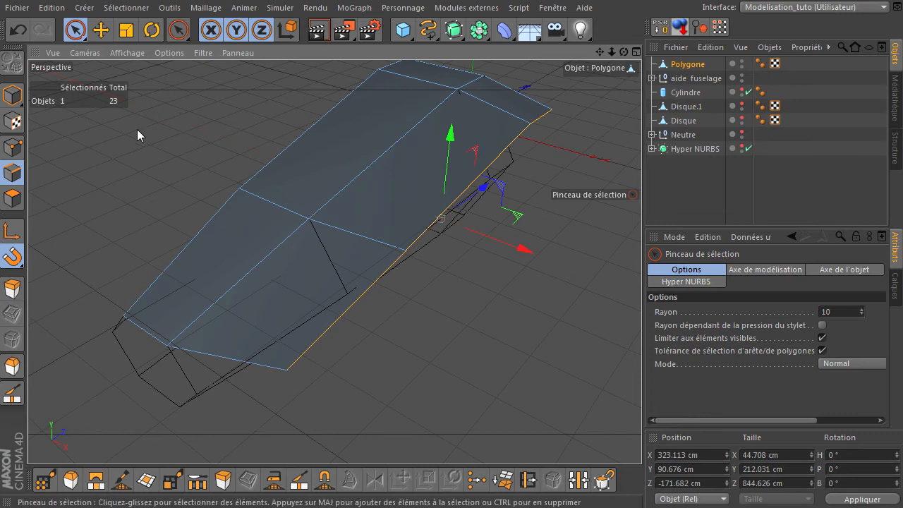
Snap the extruded side's two front points onto the side corners of the frontmost and third hexagons.
click(22, 150)
alt+drag(641, 352, 203, 399)
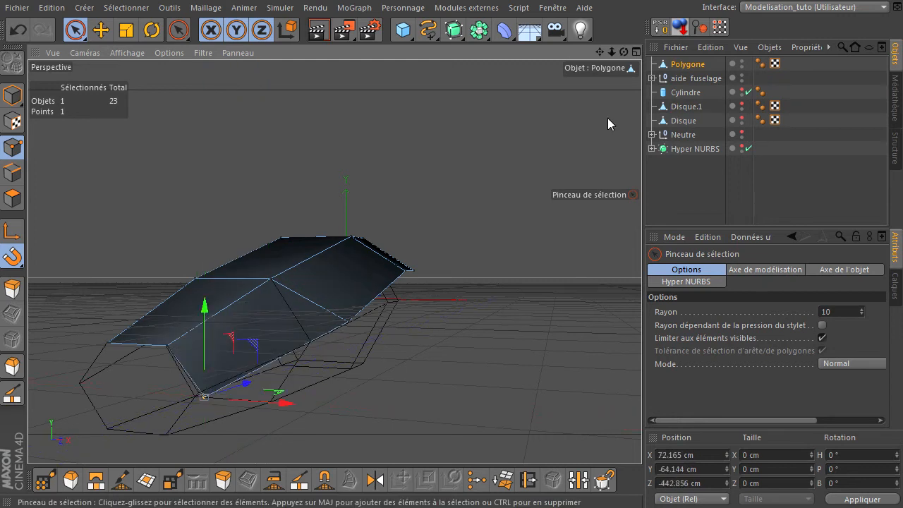
drag(624, 52, 604, 83)
drag(208, 400, 93, 447)
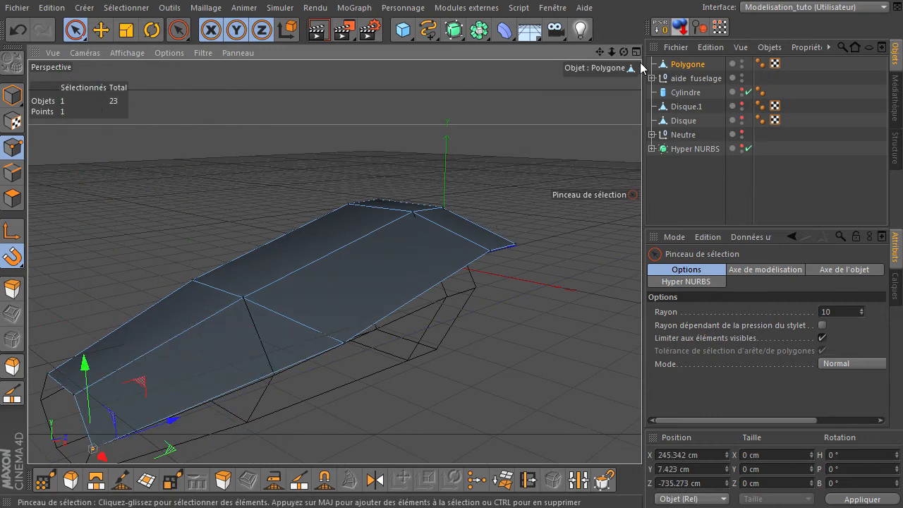
drag(599, 52, 126, 363)
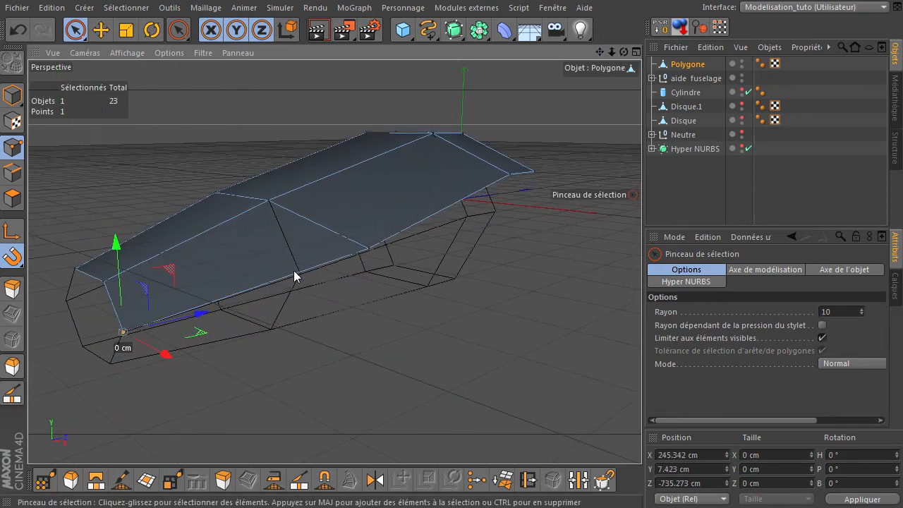
scroll(308, 261, up, 5)
drag(413, 244, 293, 287)
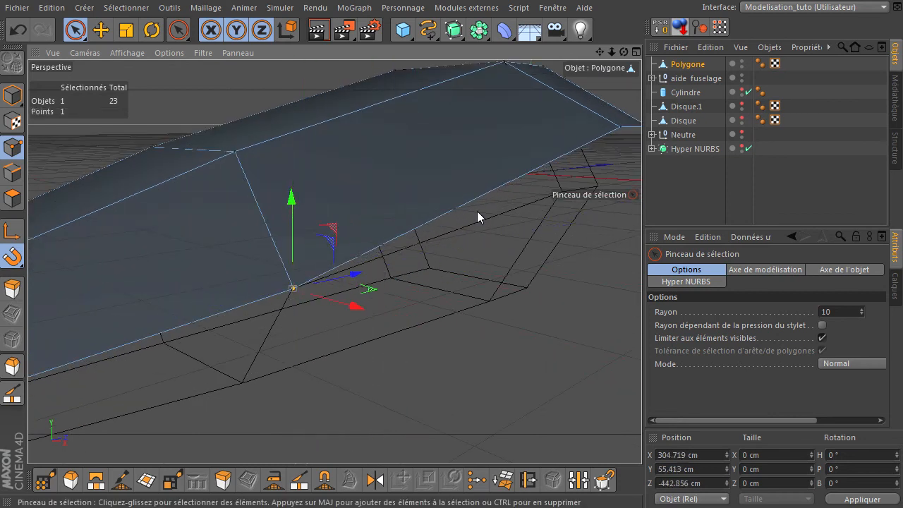
Snap the extruded side's two rear points onto the side corners of the two rearmost hexagons.
drag(617, 130, 557, 197)
alt+middle_drag(641, 349, 534, 412)
click(562, 182)
drag(562, 182, 501, 247)
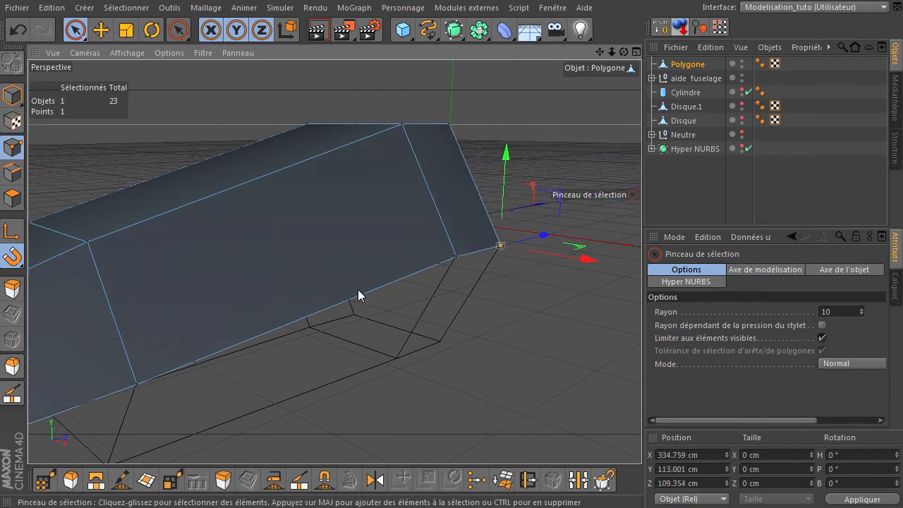
Extrude the three outer side edges downward by about 170 cm.
alt+drag(357, 289, 337, 297)
drag(602, 55, 643, 349)
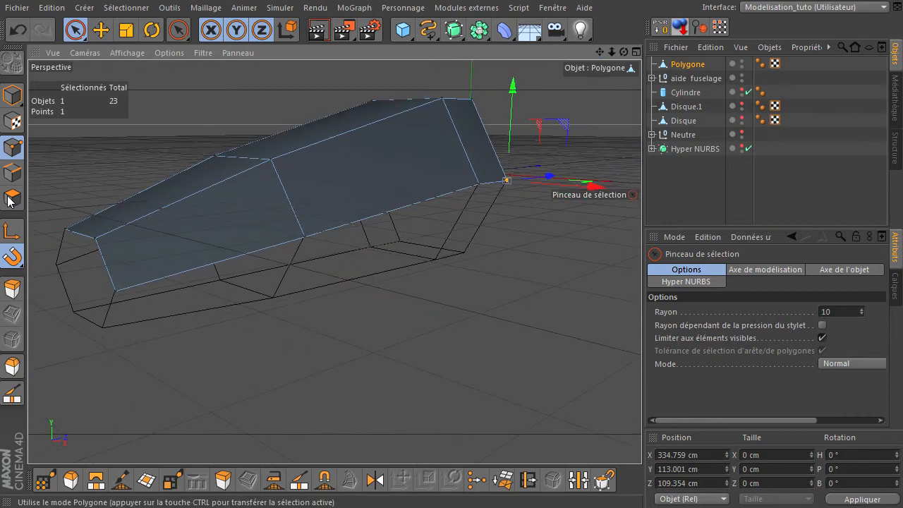
click(14, 173)
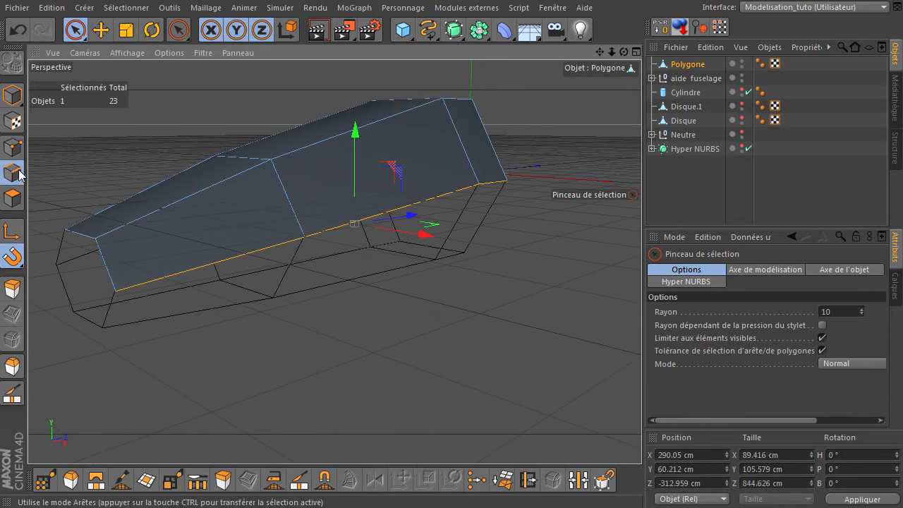
drag(356, 134, 358, 228)
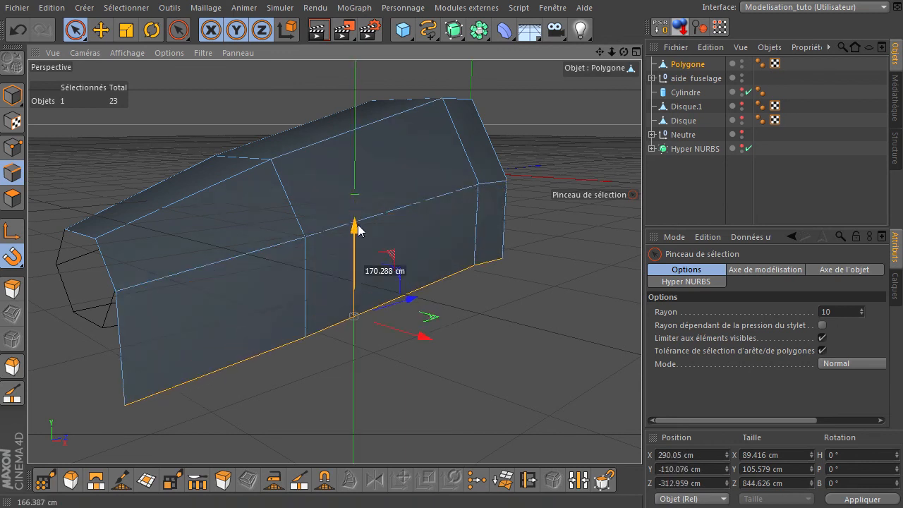
Snap the points of the lowered edges onto the lower corners of the hexagons on the same side.
click(13, 147)
drag(126, 411, 103, 328)
drag(623, 52, 439, 264)
click(415, 390)
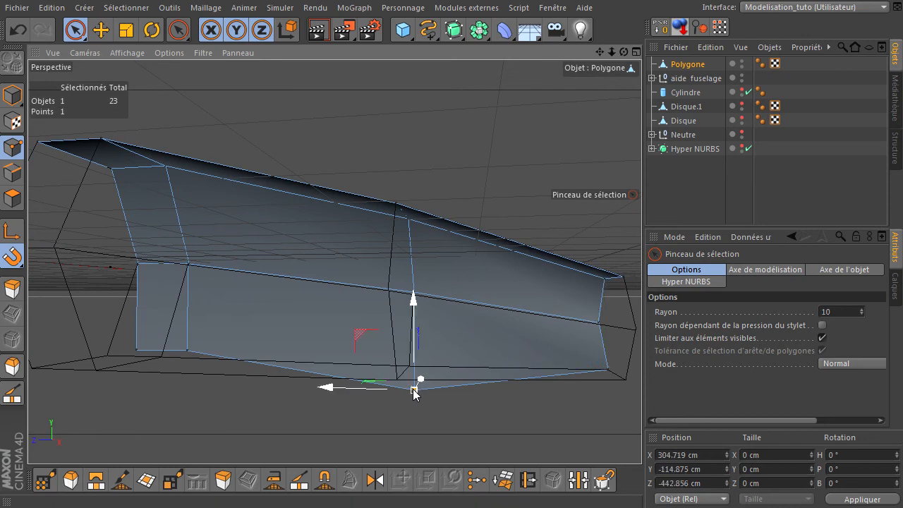
drag(416, 388, 413, 370)
drag(185, 349, 113, 361)
Extrude the three lower edges horizontally across the underside of the fuselage to about X -66 cm.
drag(624, 52, 641, 349)
drag(599, 55, 580, 75)
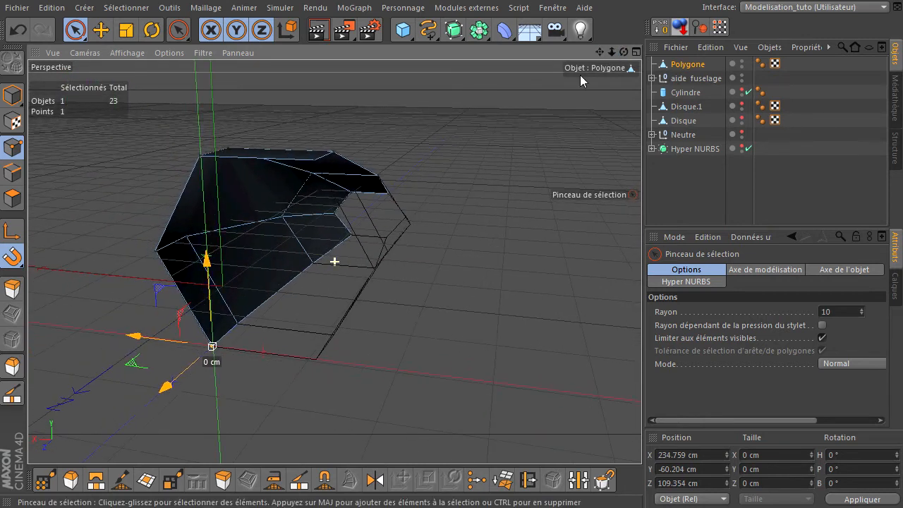
click(13, 173)
ctrl+drag(229, 273, 340, 286)
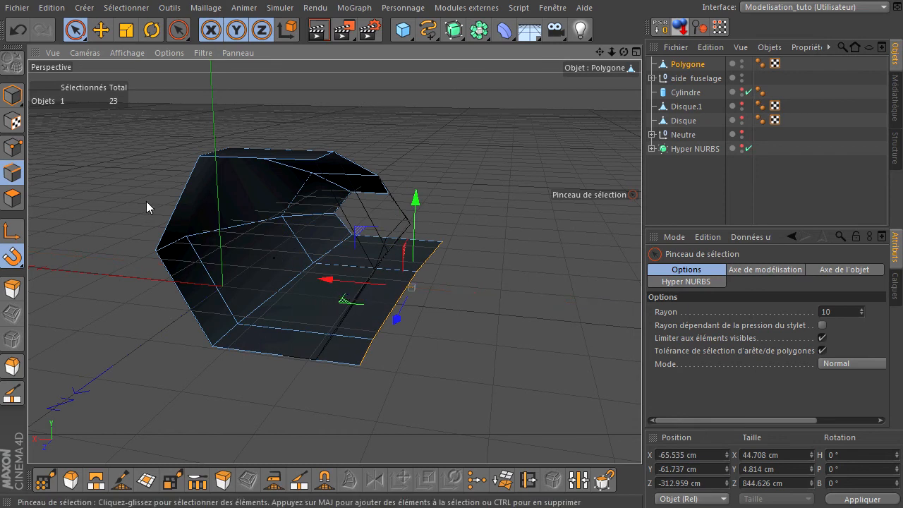
Snap the underside's two rear points onto the opposite lower corners of the two rearmost hexagons.
click(13, 146)
scroll(374, 358, up, 5)
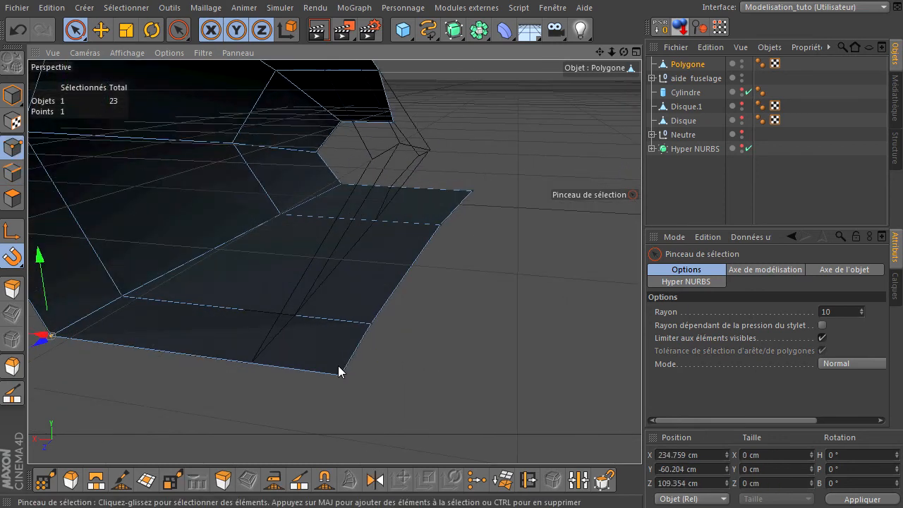
click(339, 372)
drag(340, 374, 252, 363)
click(369, 339)
drag(369, 339, 292, 330)
Snap the underside's two remaining points onto the opposite lower corners of the third and frontmost hexagons.
drag(624, 52, 638, 346)
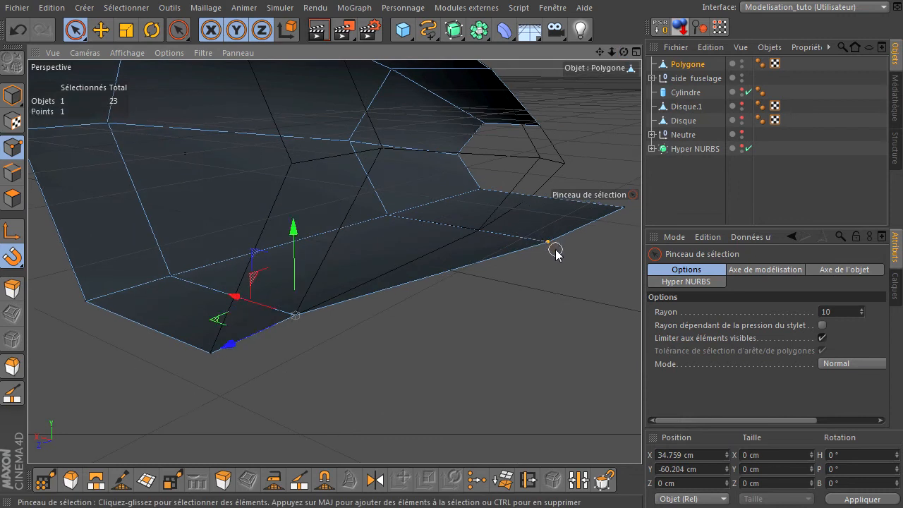
click(548, 241)
drag(547, 242, 480, 229)
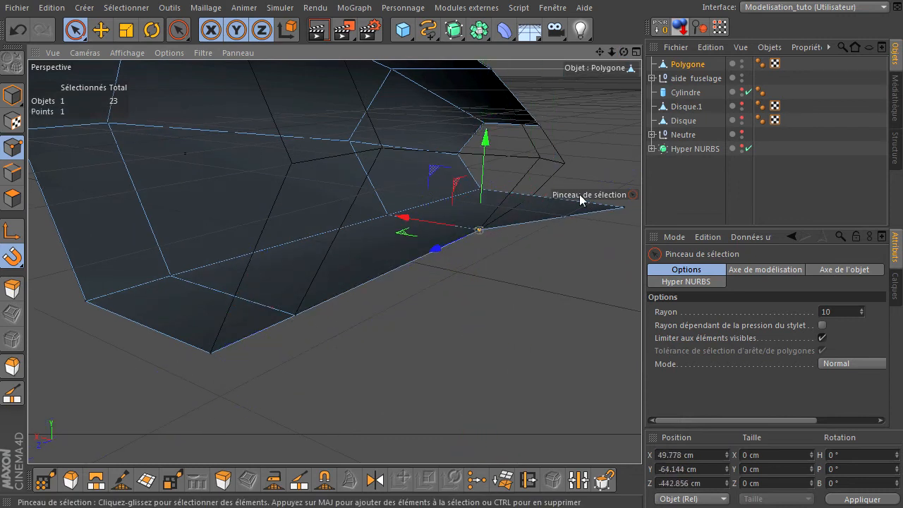
drag(599, 52, 637, 349)
drag(624, 53, 641, 349)
drag(521, 295, 470, 272)
drag(625, 52, 637, 349)
drag(612, 54, 640, 349)
drag(597, 52, 641, 348)
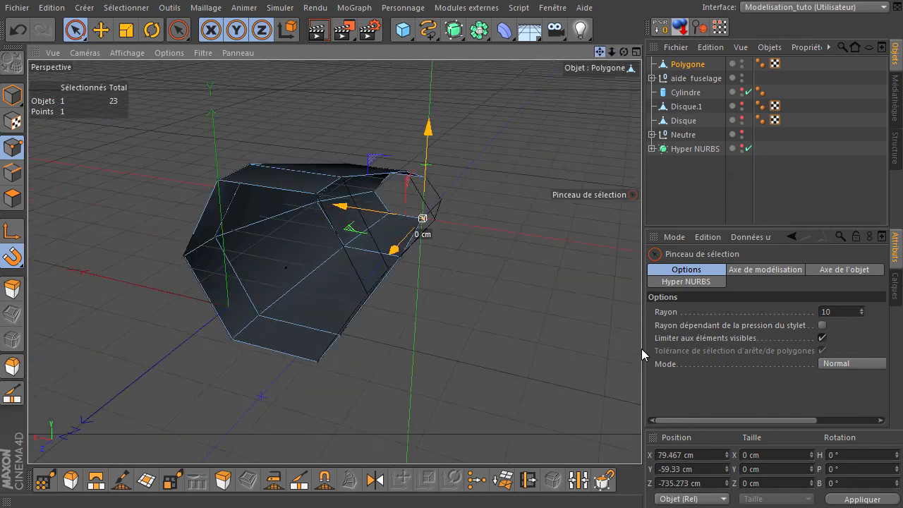
Extrude the underside's three outer edges horizontally to about X -79 cm and snap the two new rear points onto the hexagons' side corners.
click(13, 172)
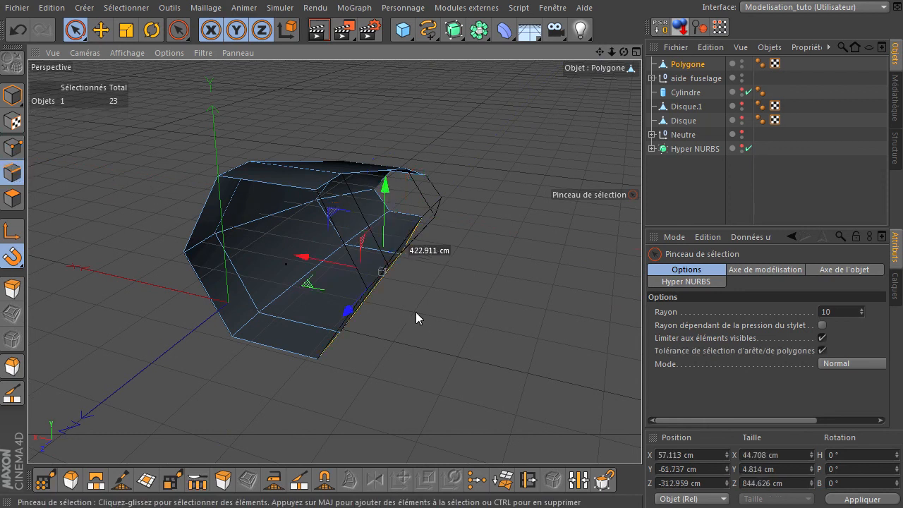
ctrl+drag(337, 270, 377, 272)
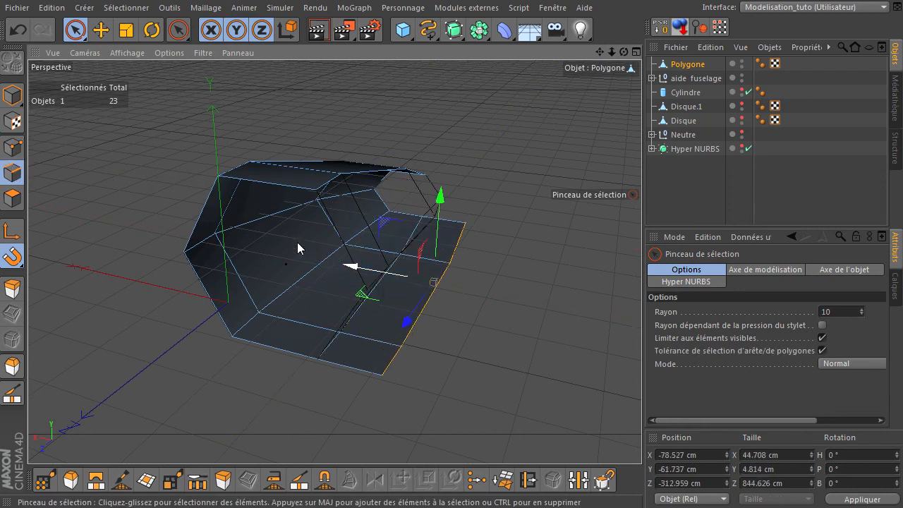
click(13, 147)
drag(623, 52, 473, 115)
scroll(357, 272, up, 5)
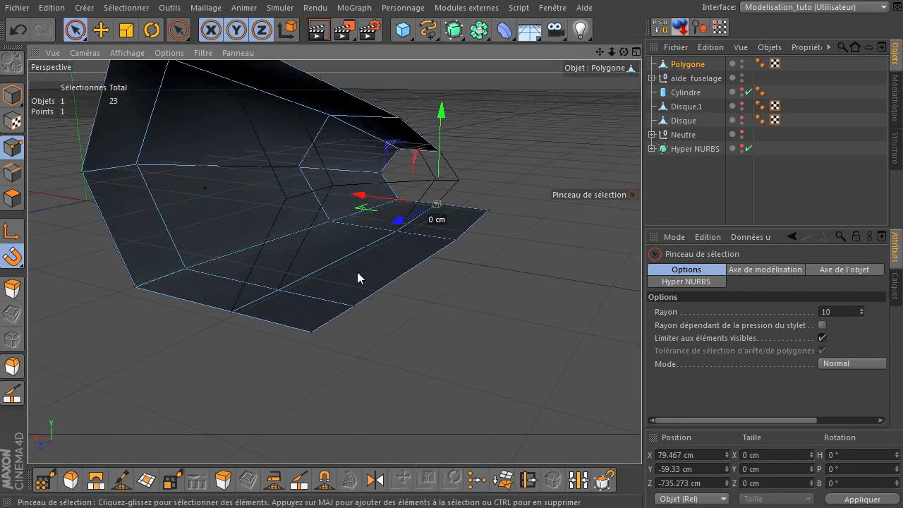
click(517, 198)
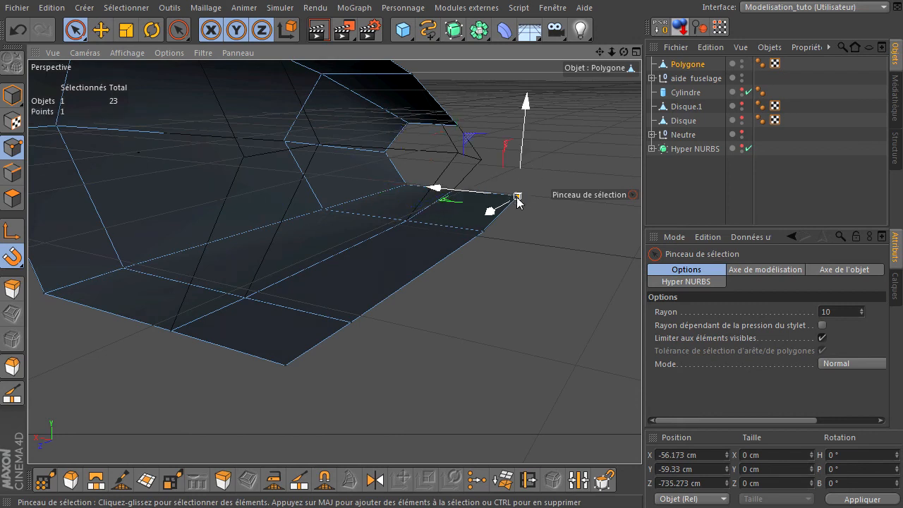
drag(517, 198, 455, 156)
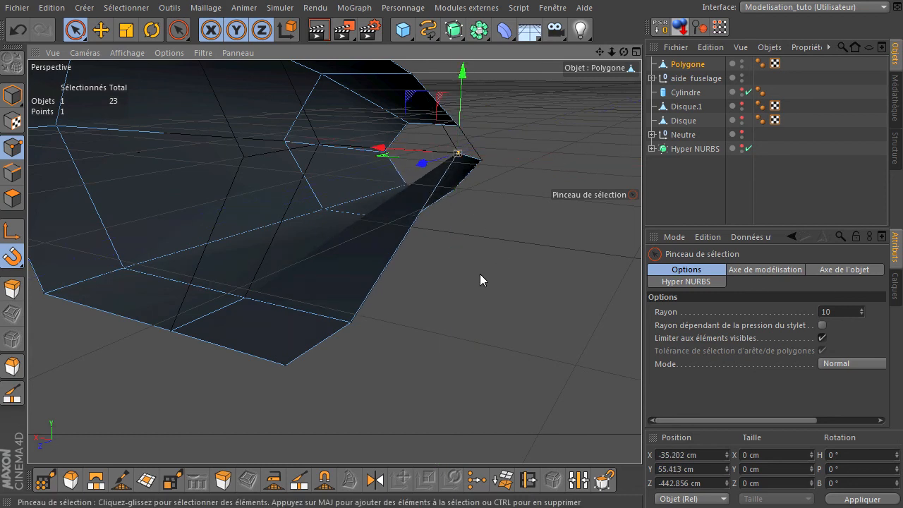
Snap the extruded strip's two remaining points onto the side corners of the third and frontmost hexagons.
drag(623, 52, 367, 301)
click(275, 346)
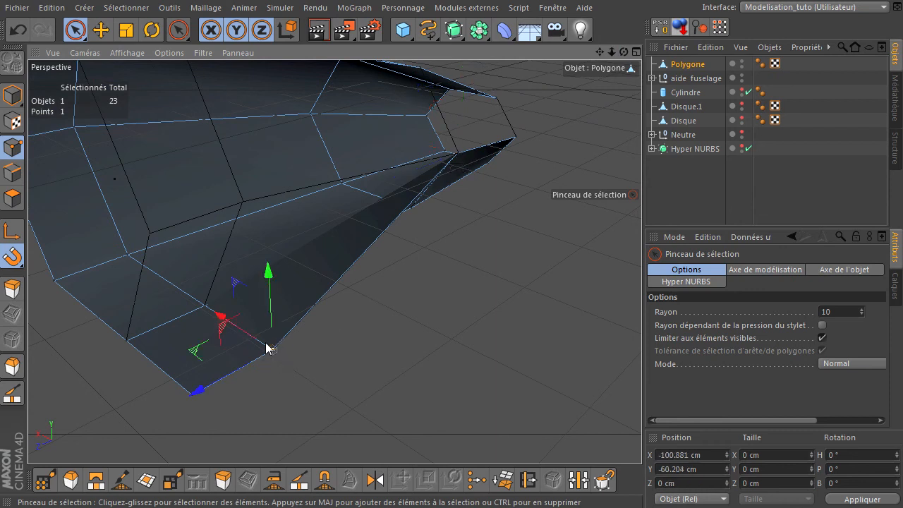
drag(272, 349, 241, 203)
click(192, 395)
drag(191, 394, 153, 238)
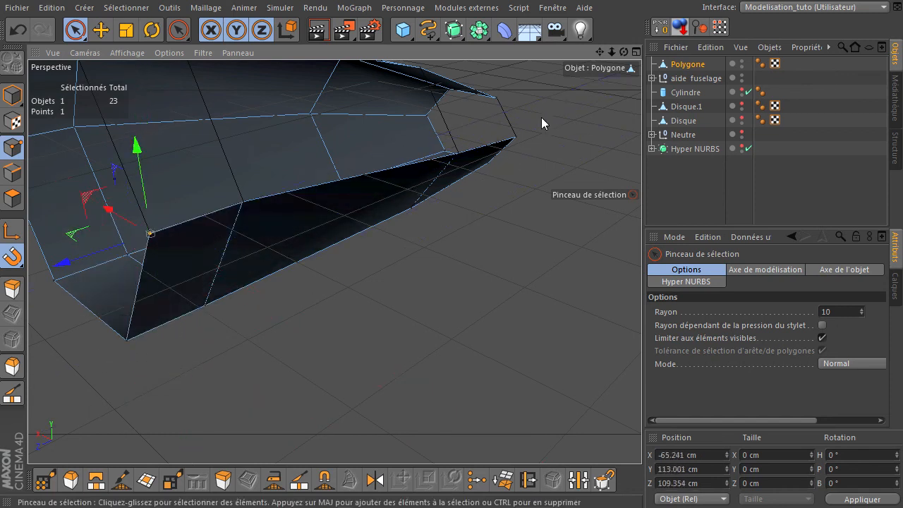
Extrude the three open side edges upward, bringing them to about Y 184 cm.
drag(641, 349, 640, 349)
mouse_move(625, 52)
mouse_down()
mouse_move(641, 349)
mouse_move(624, 57)
mouse_up()
drag(643, 353, 600, 53)
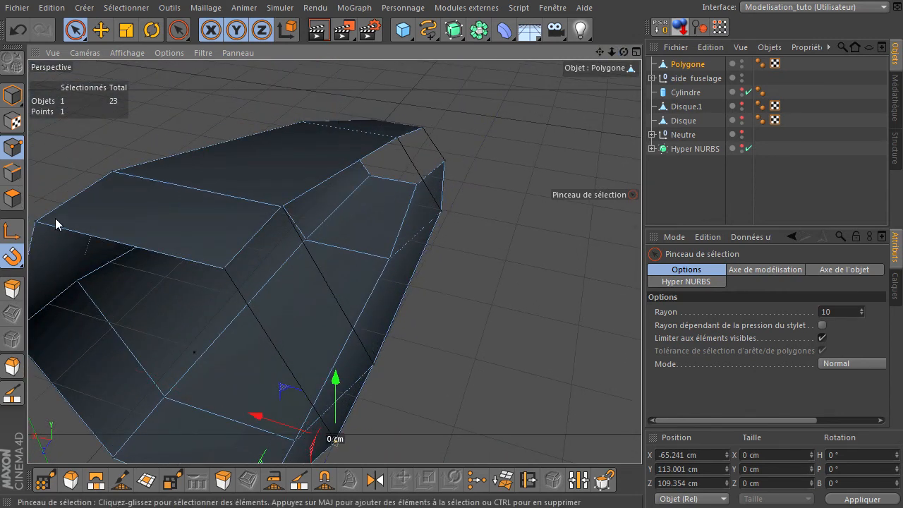
click(12, 173)
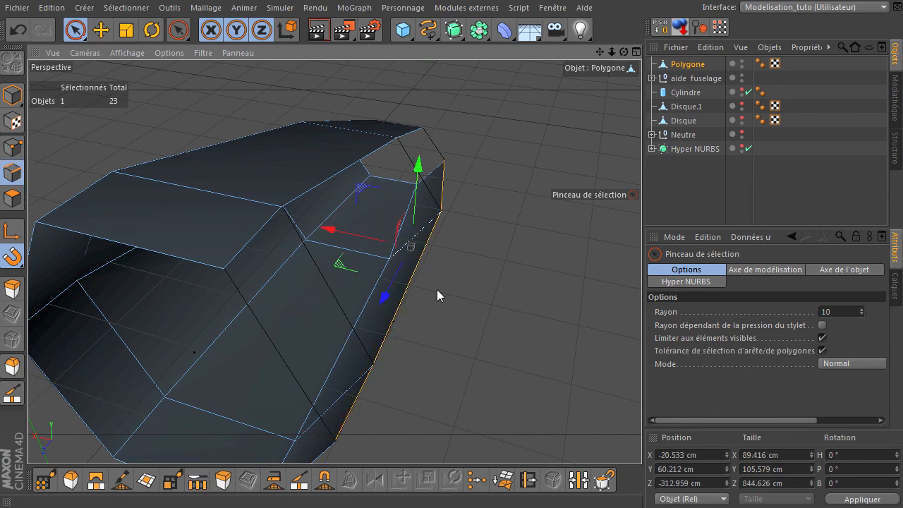
mouse_move(622, 53)
mouse_down()
mouse_move(407, 179)
mouse_move(423, 74)
mouse_up()
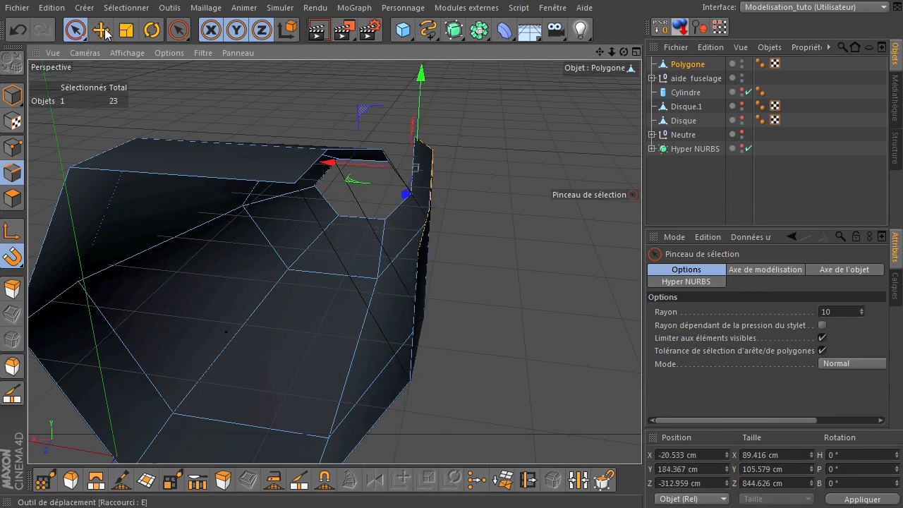
drag(623, 52, 106, 212)
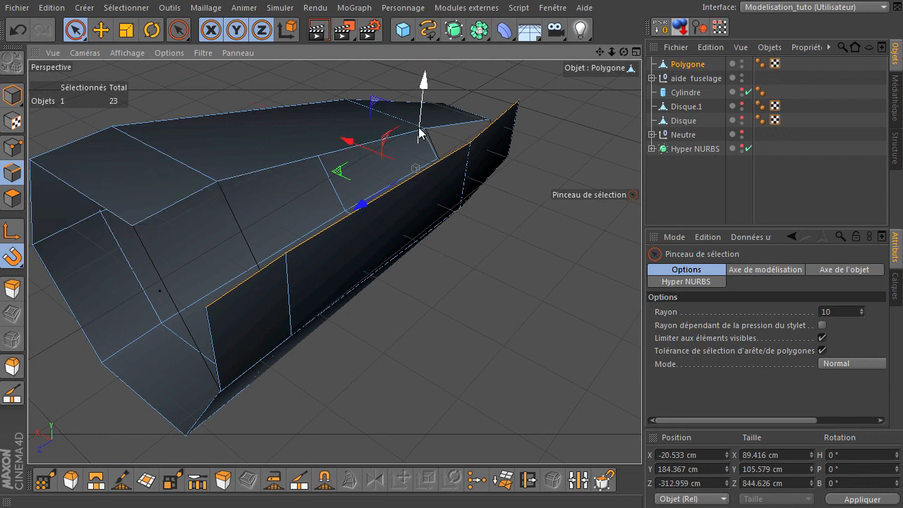
Weld the front point of the raised side strip onto the front corner of the fuselage's top face.
click(12, 148)
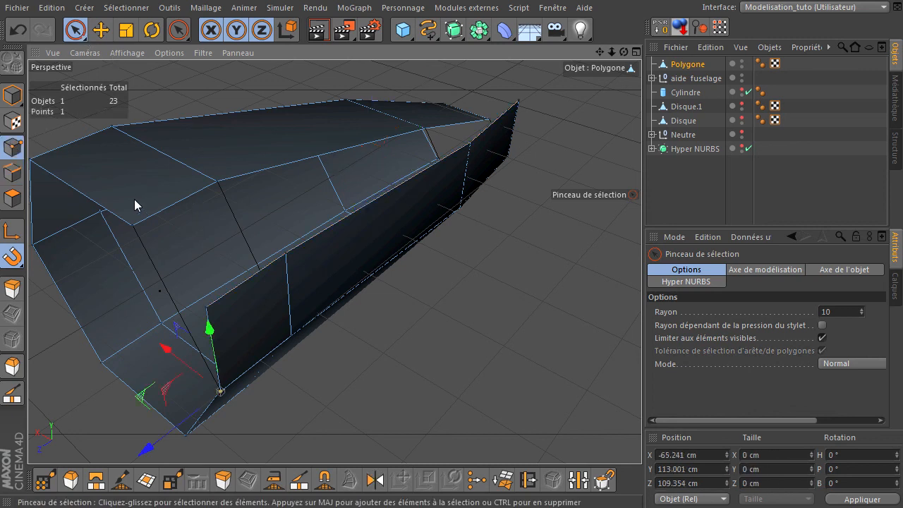
shift+click(202, 303)
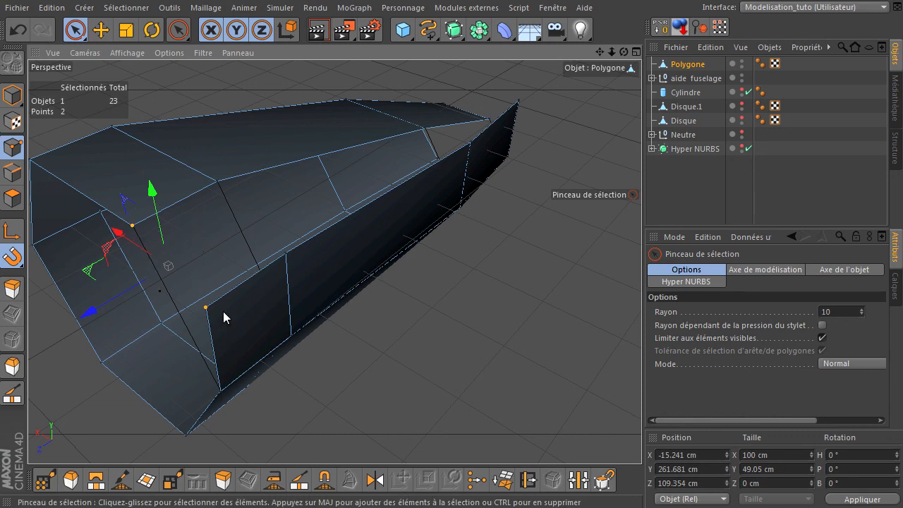
right_click(273, 125)
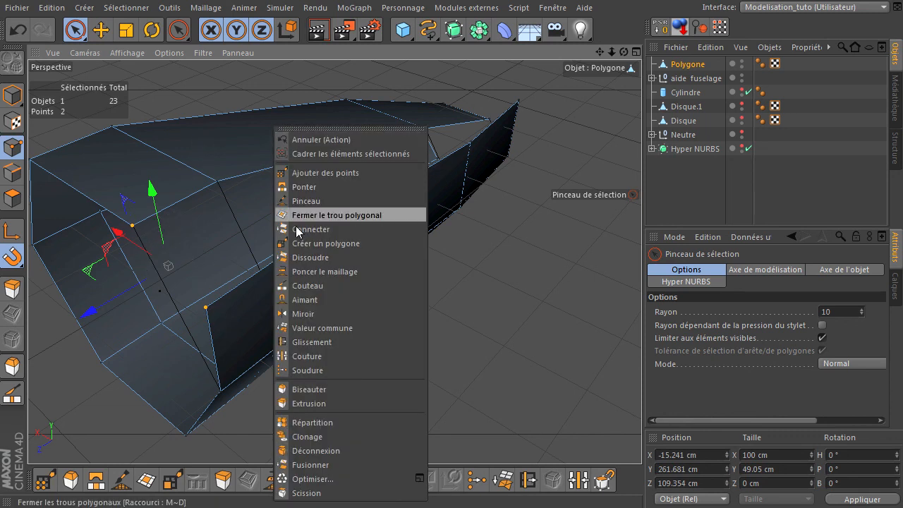
click(361, 368)
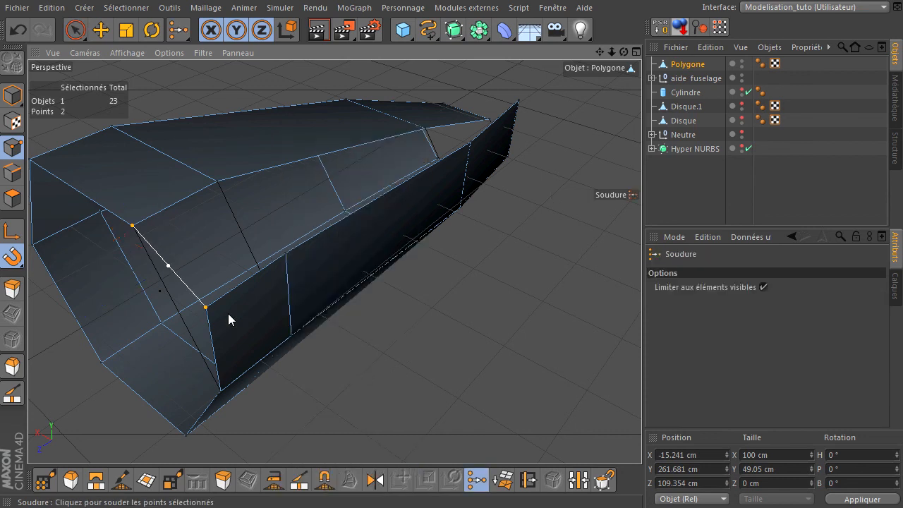
click(132, 224)
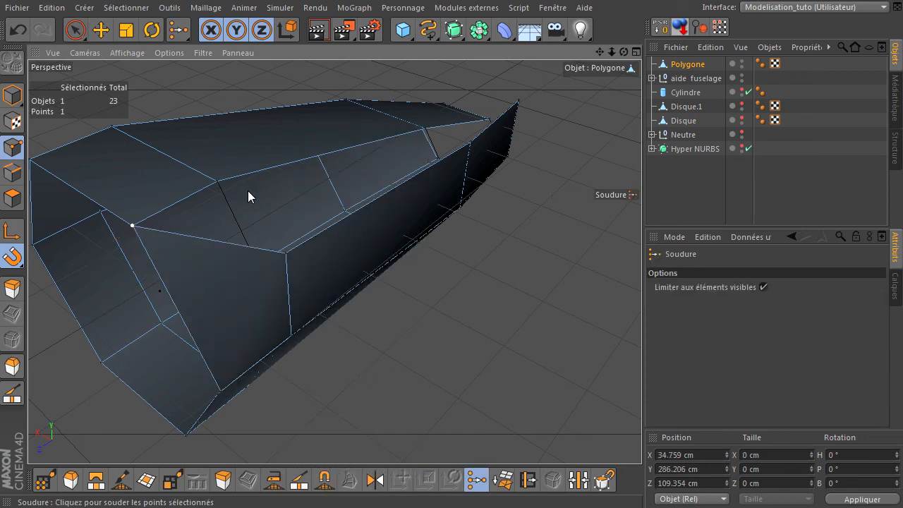
Weld the side strip's second point from the front onto the matching corner of the top face.
key(space)
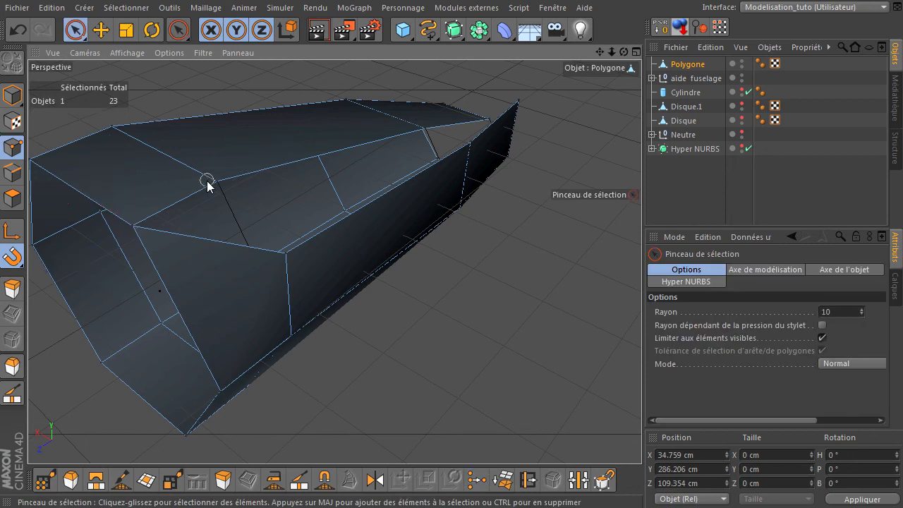
key(m)
key(q)
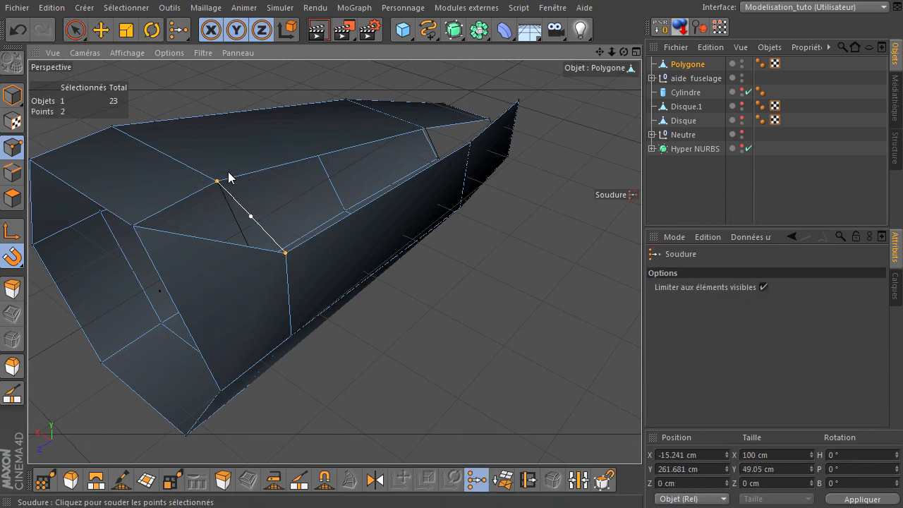
click(217, 181)
key(space)
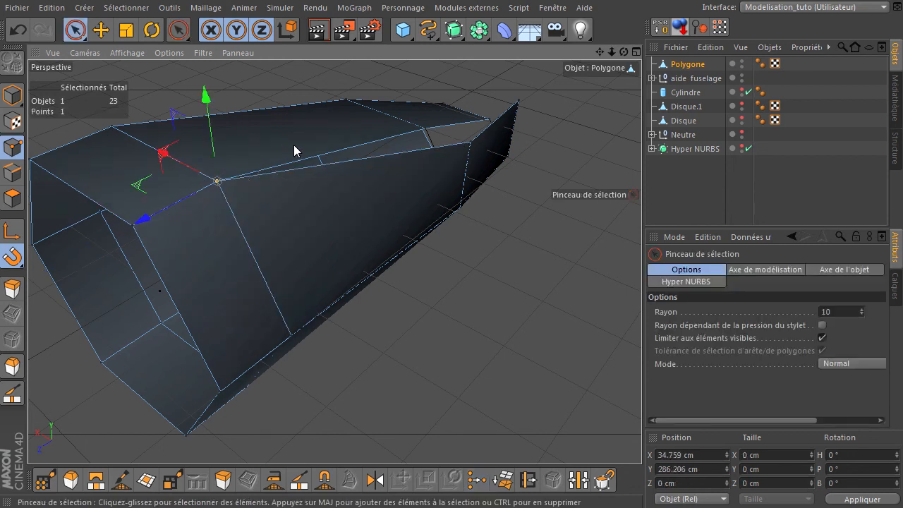
Weld the side strip's two rear points onto the matching corners of the top face to close the fuselage shell.
shift+click(470, 141)
key(m)
key(q)
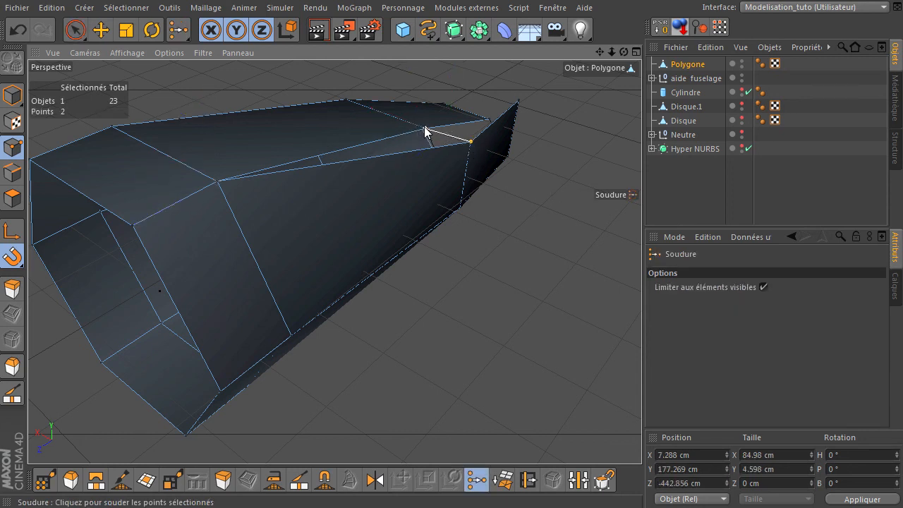
click(424, 128)
drag(626, 51, 643, 350)
key(space)
mouse_move(425, 252)
mouse_down()
mouse_move(343, 242)
mouse_move(383, 262)
mouse_move(413, 298)
mouse_move(425, 285)
mouse_up()
key(space)
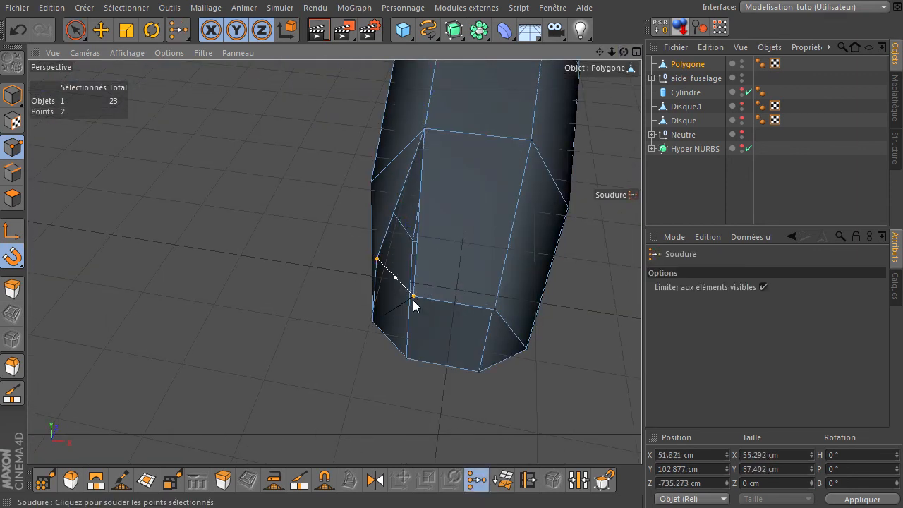
click(413, 296)
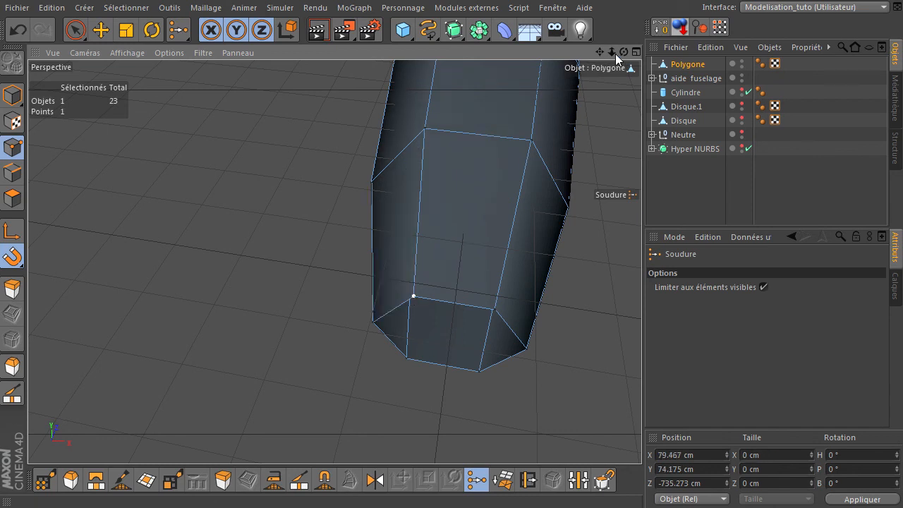
Unhide Cylindre, Disque.1, Disque, Neutre and Hyper NURBS, return to model mode, and deselect the fuselage to inspect the whole ship.
drag(600, 54, 643, 349)
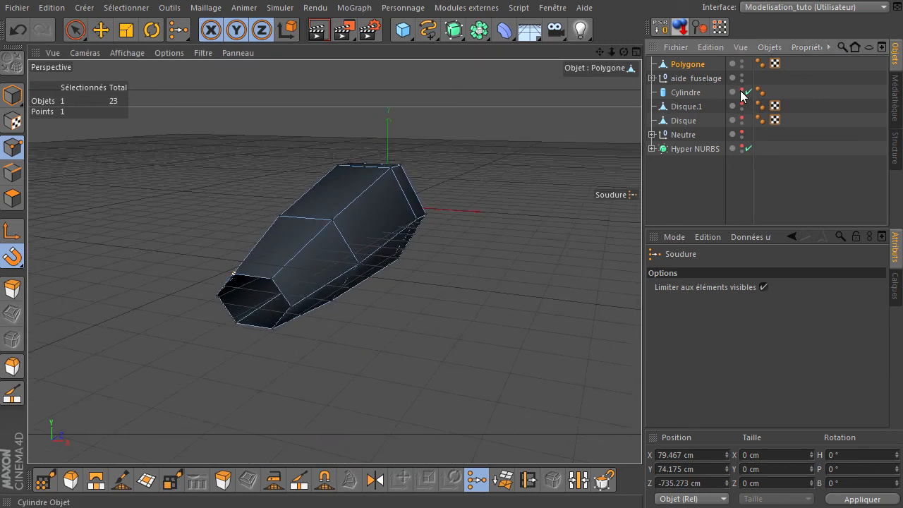
drag(742, 97, 736, 160)
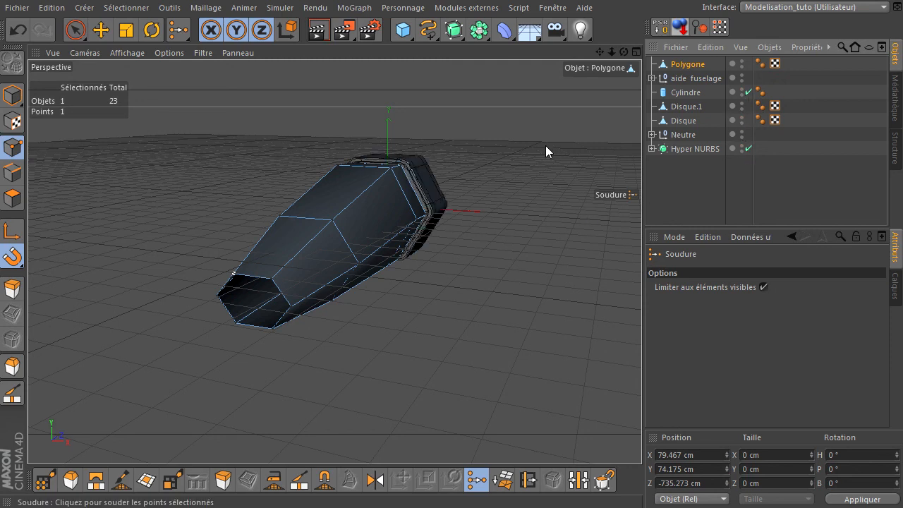
click(13, 96)
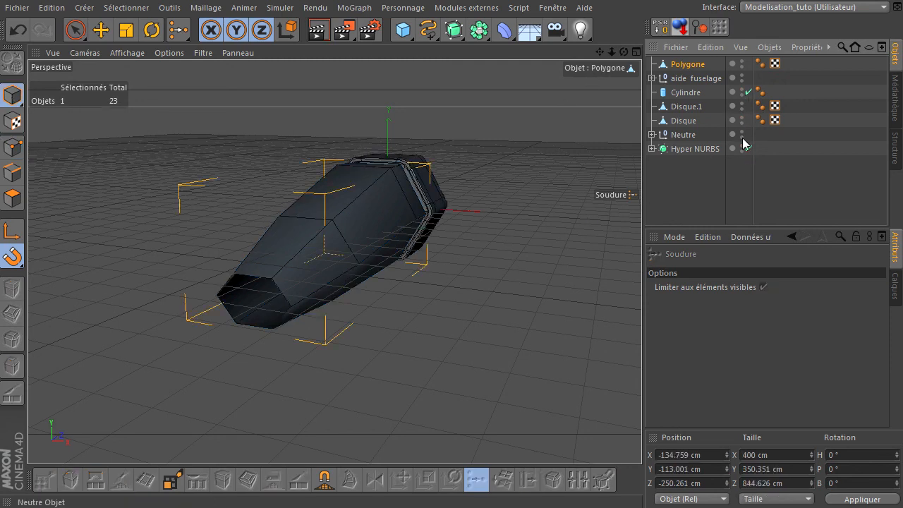
drag(624, 58, 641, 349)
click(691, 194)
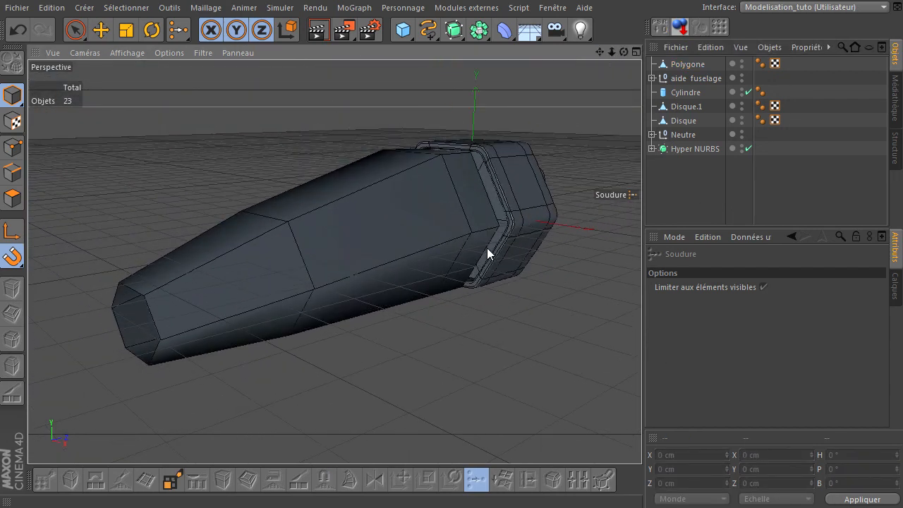
click(72, 30)
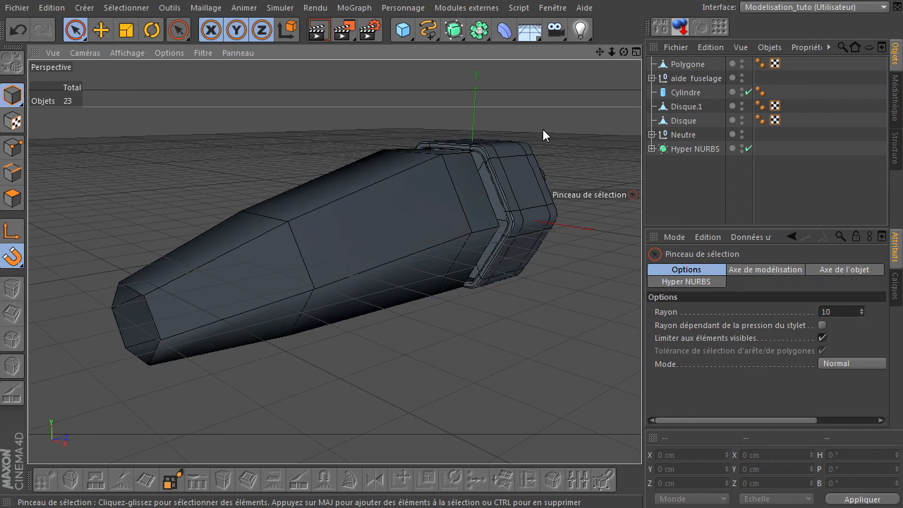
drag(622, 52, 345, 149)
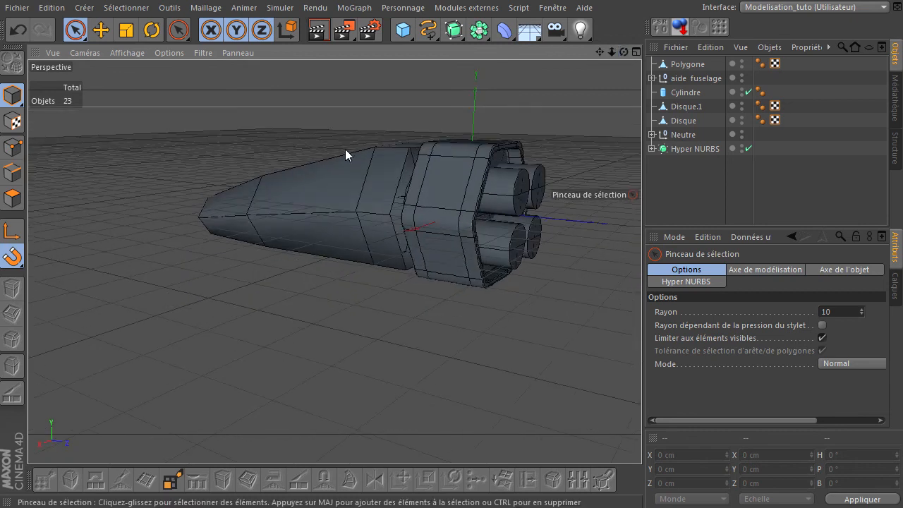
mouse_move(620, 51)
mouse_down()
mouse_move(636, 349)
mouse_move(645, 345)
mouse_move(620, 52)
mouse_up()
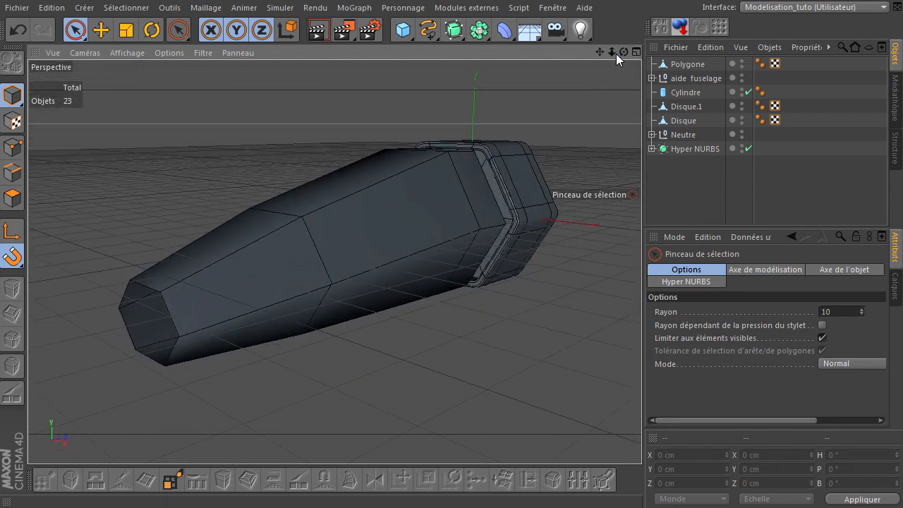